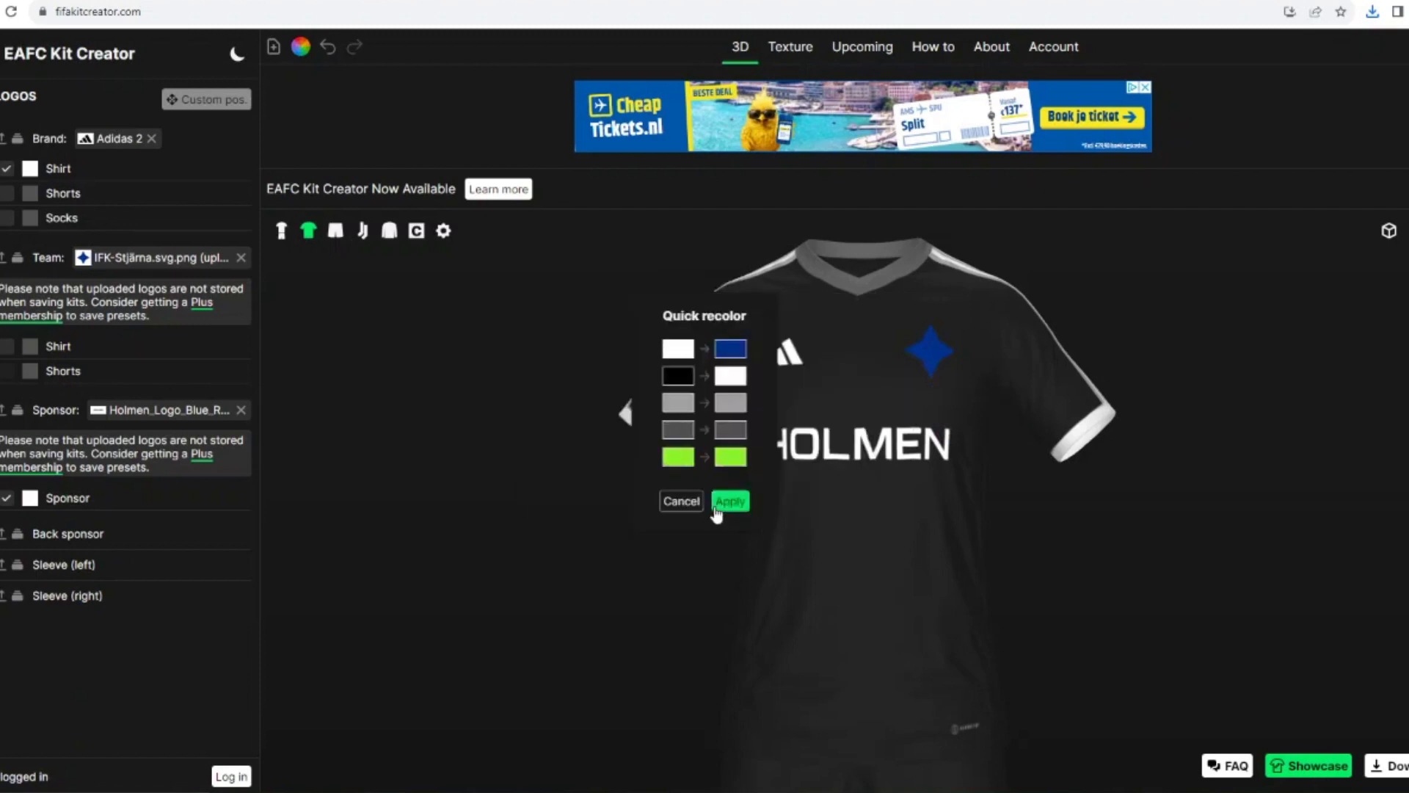
Step: Apply the quick recolor of white to dark blue and black to white, and set the shirt's 3 Stripes layer to the same blue
click(725, 499)
click(1, 172)
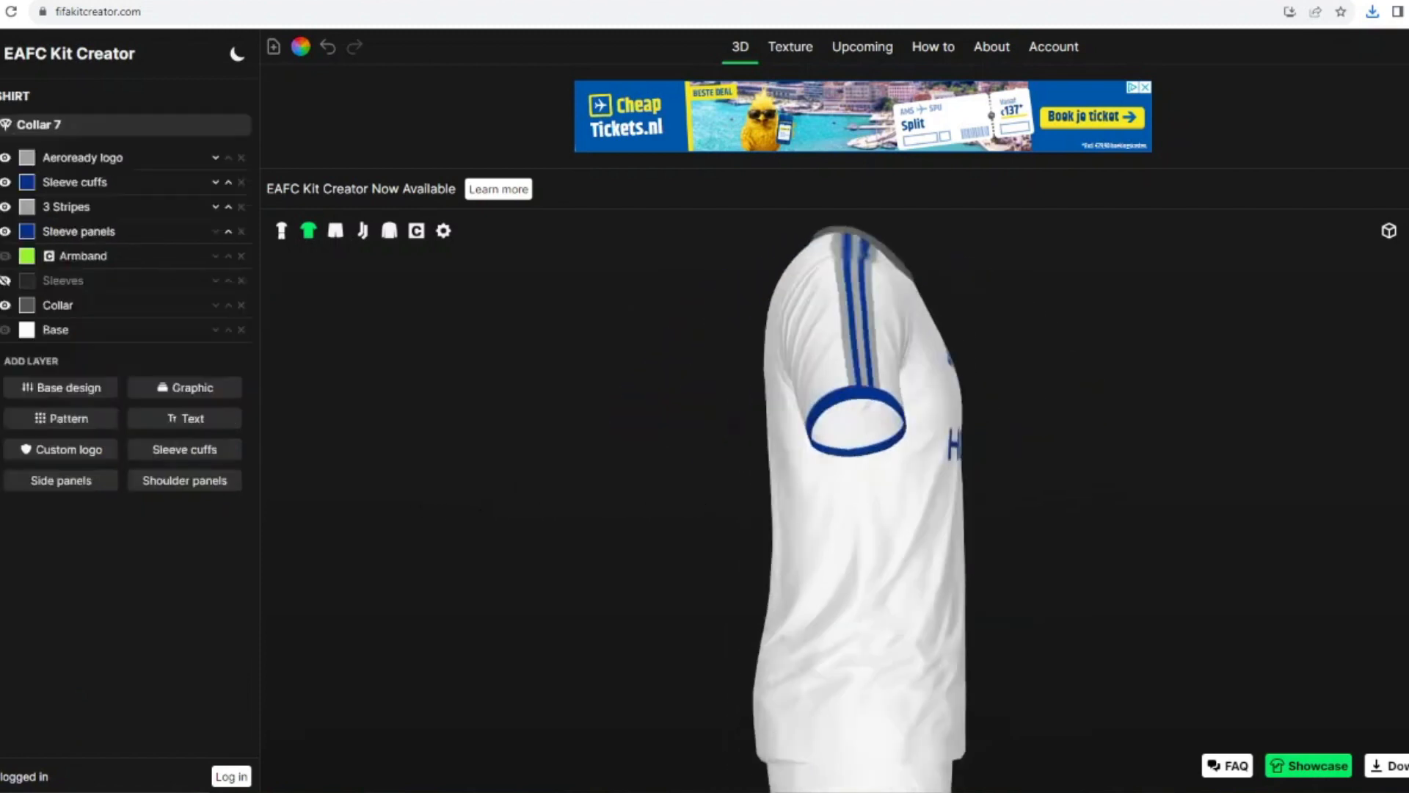
click(27, 209)
click(560, 455)
click(838, 503)
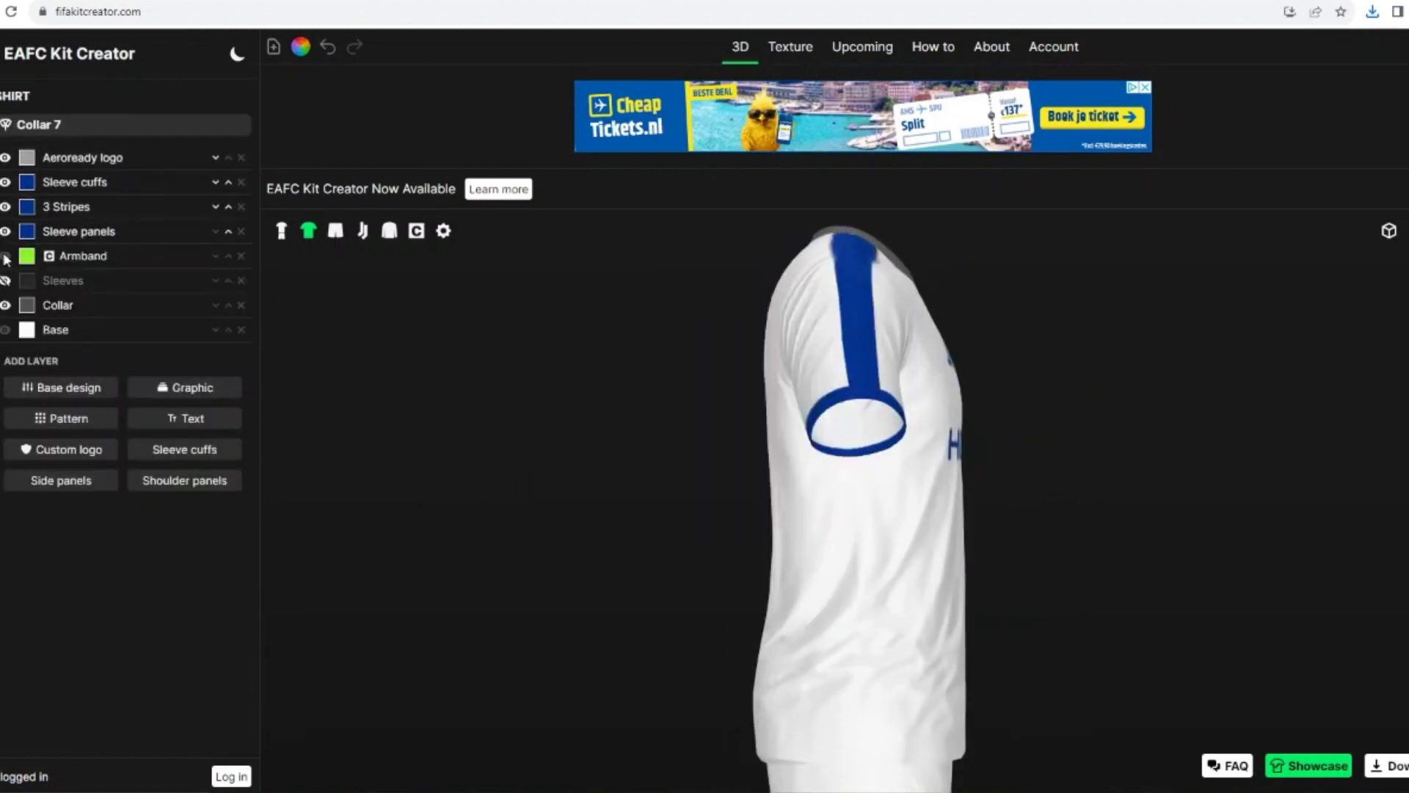
Step: Hide the shirt's Sleeve panels layer and show the full kit model
click(5, 231)
drag(612, 459, 619, 460)
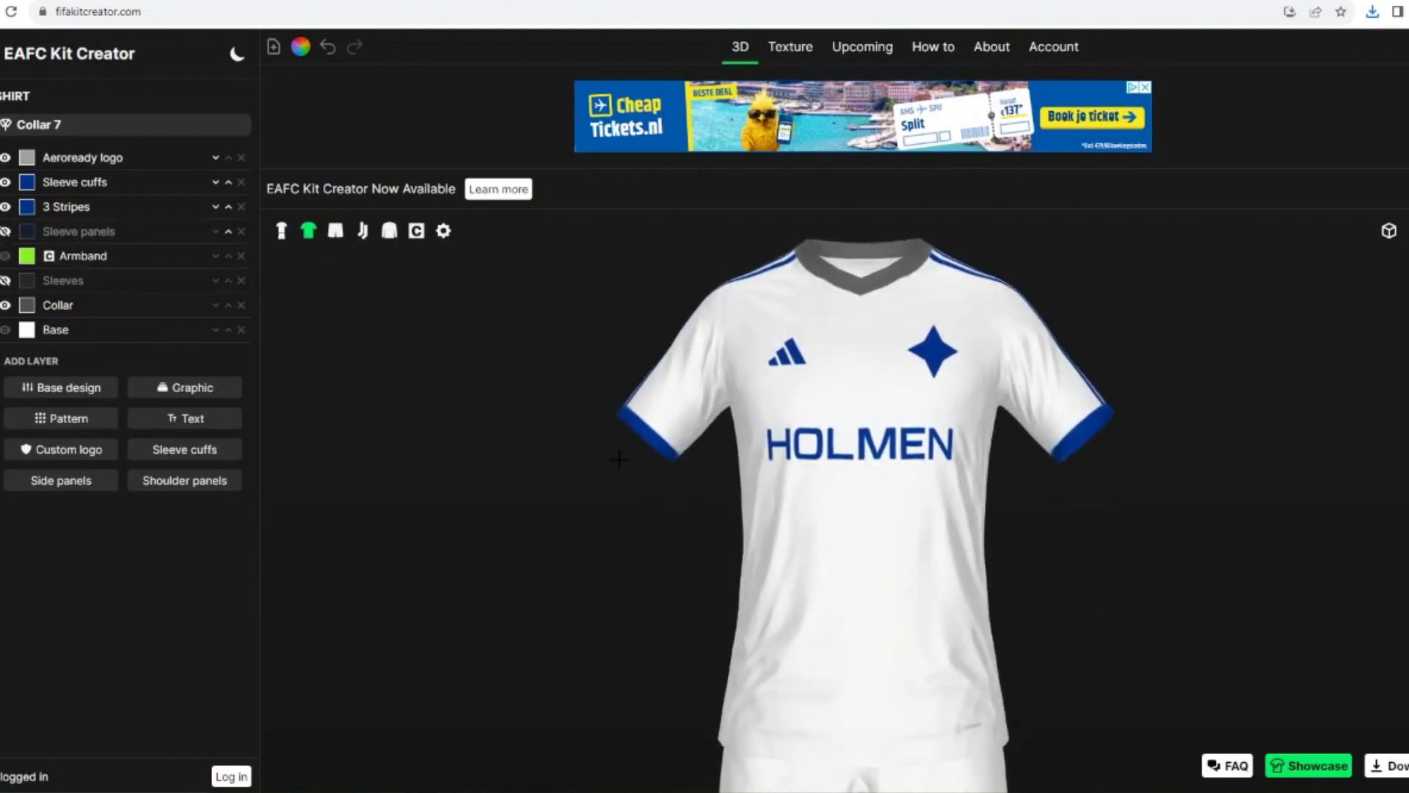
click(282, 232)
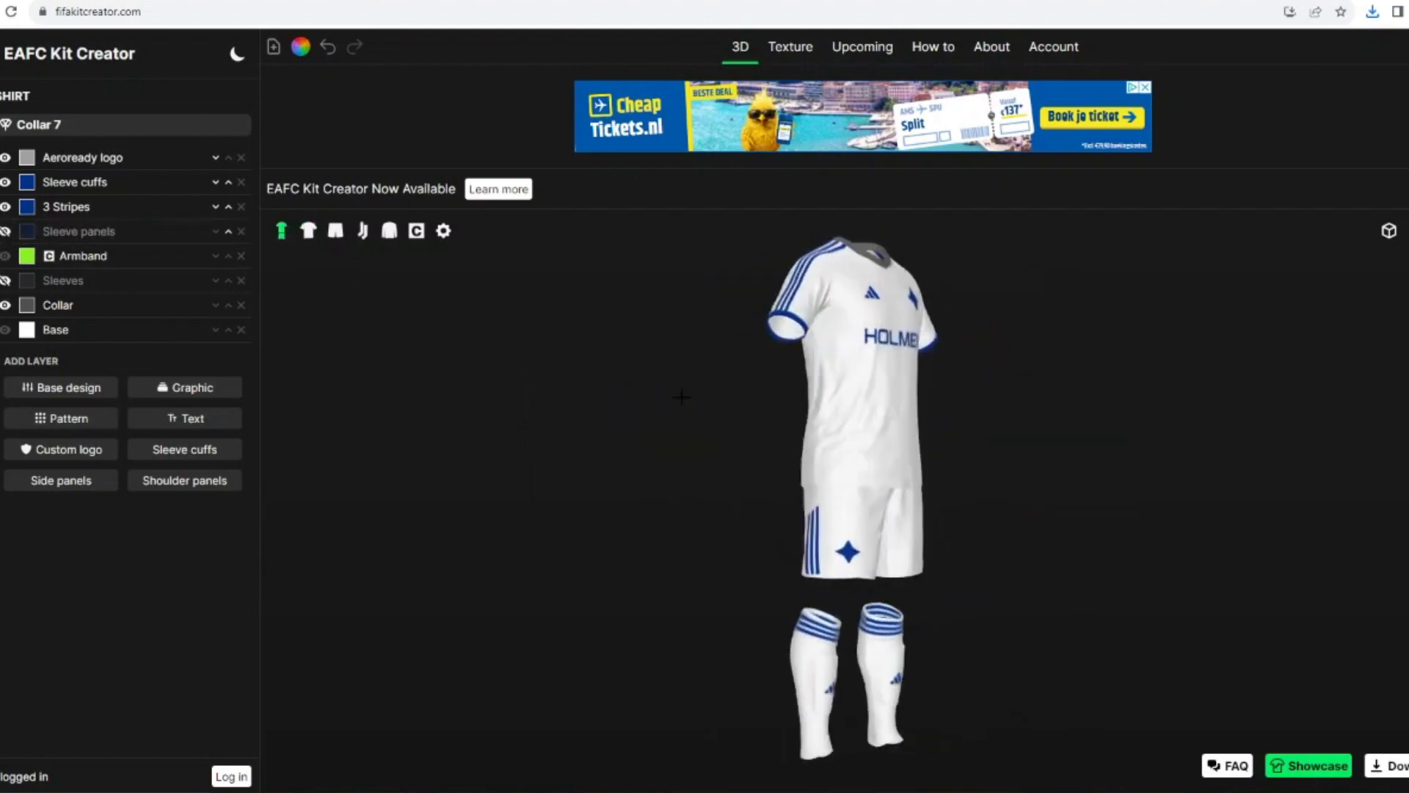
Step: Recolor the shirt's Aeroready logo and Collar layers with the saved dark blue
click(28, 158)
click(557, 462)
click(807, 502)
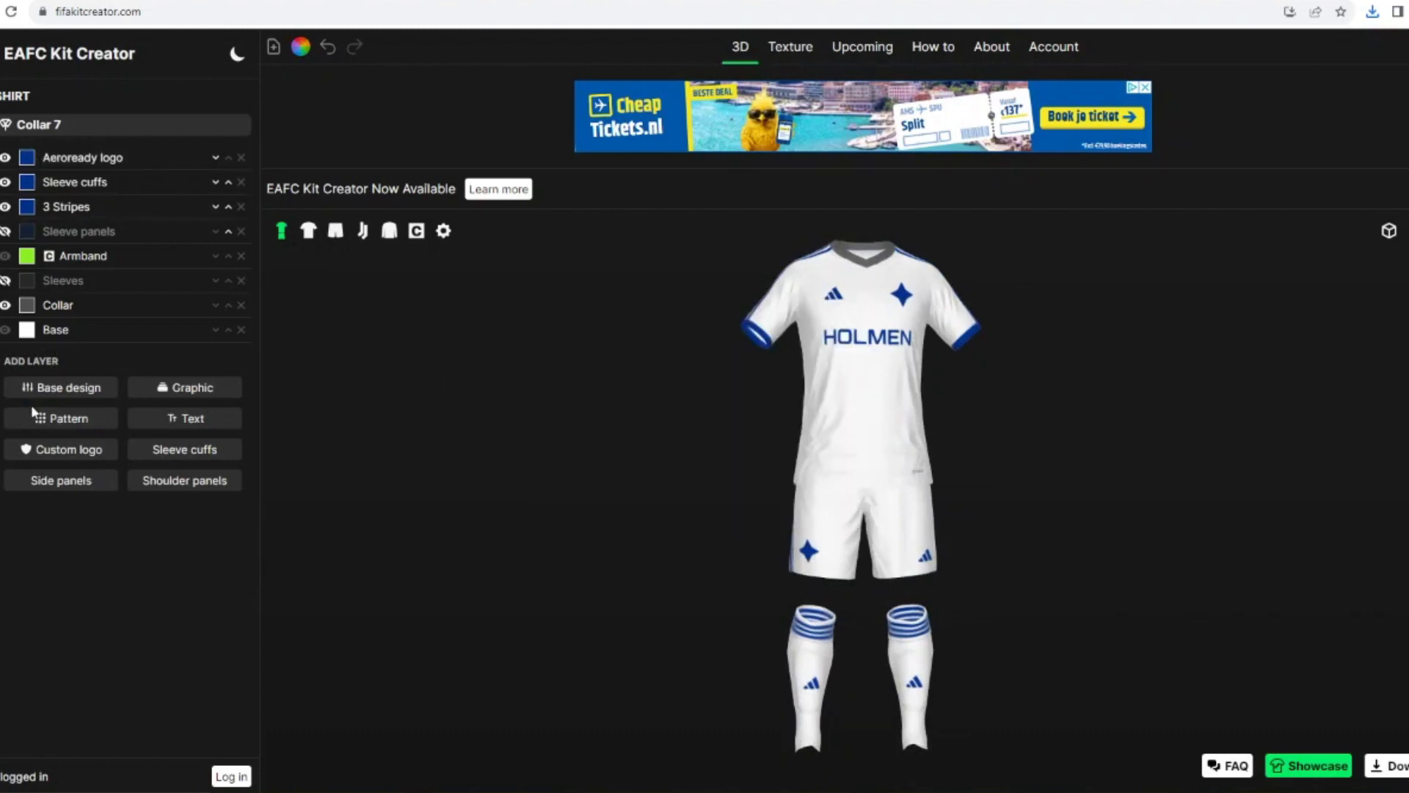
click(27, 305)
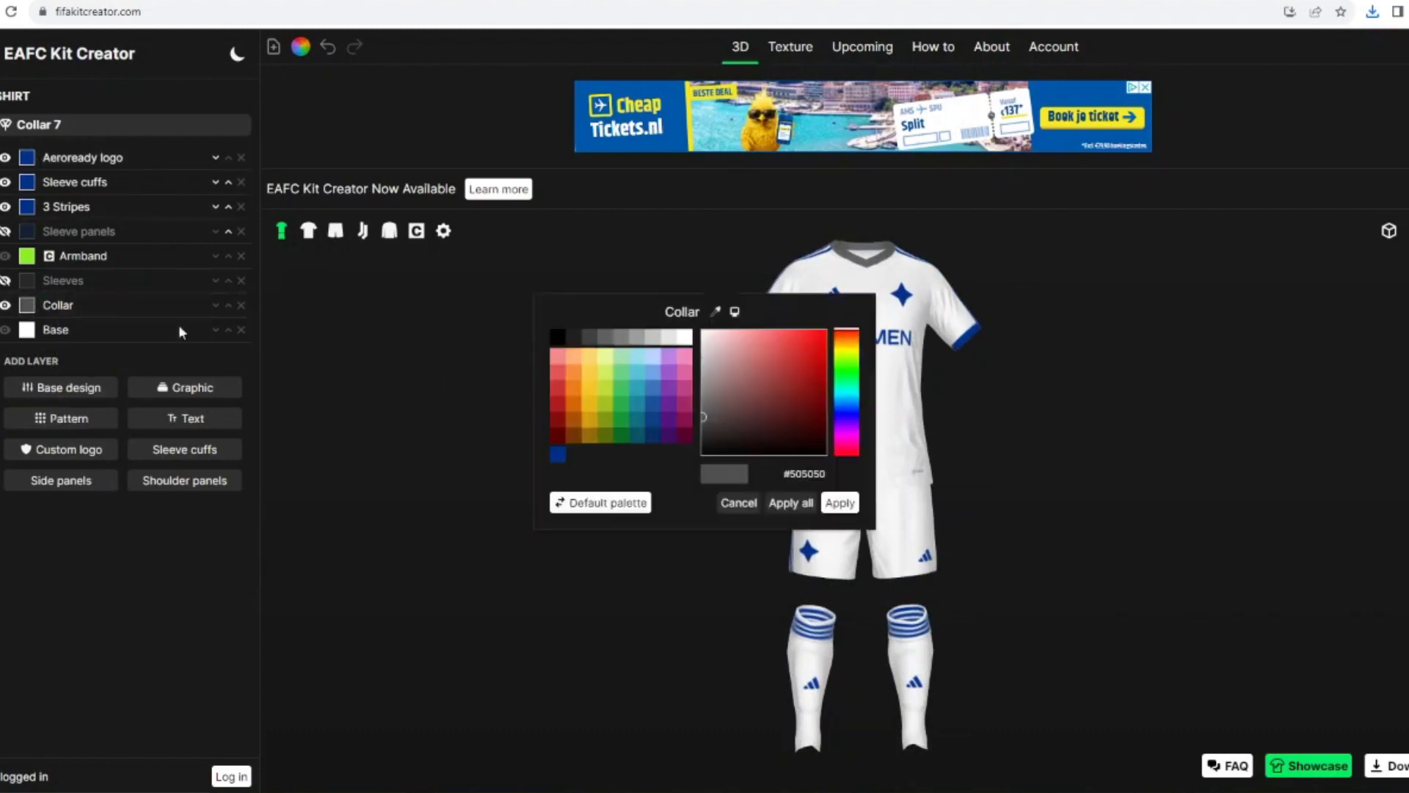
click(558, 454)
click(839, 503)
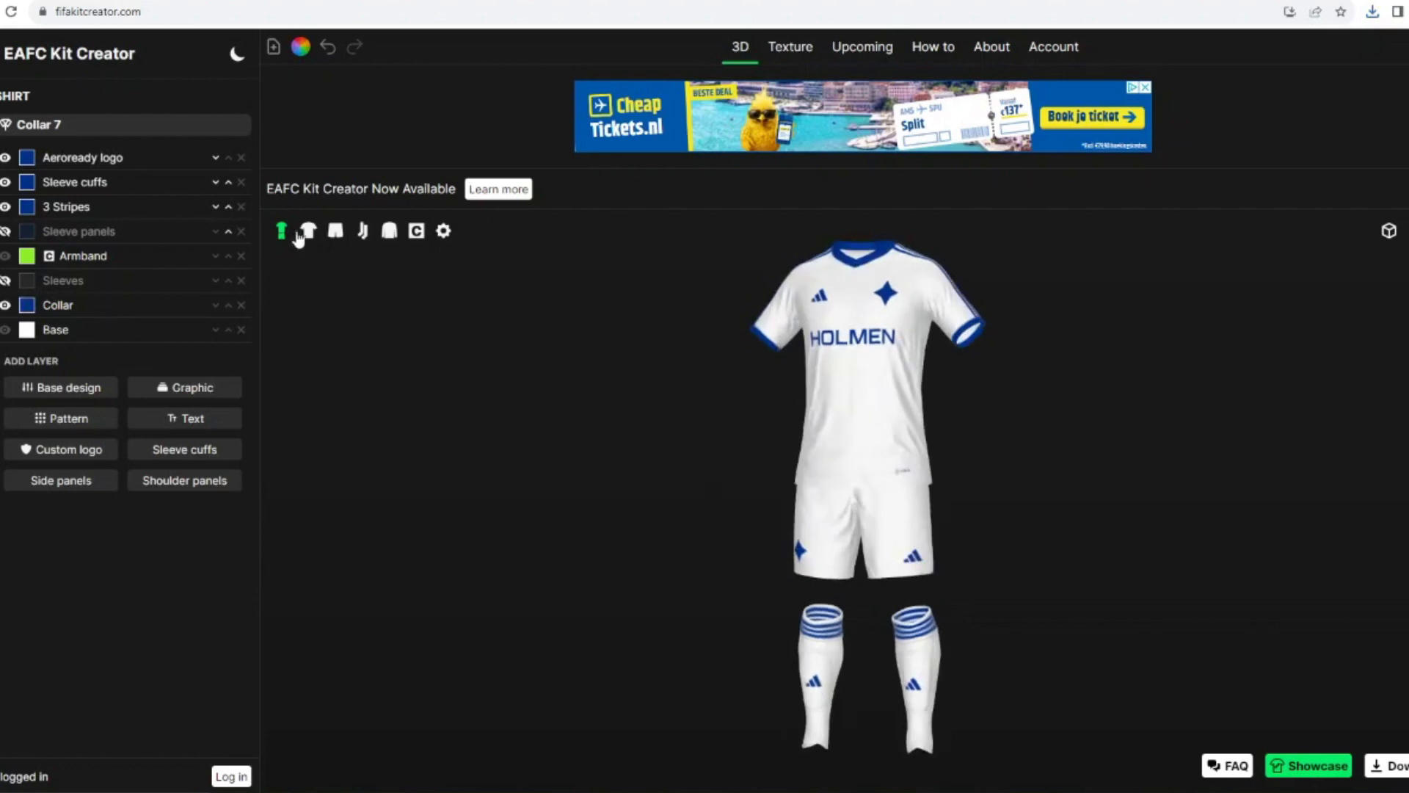
Step: Enable the printing on the shirt's back and choose the Adidas 2012 font for it
click(308, 231)
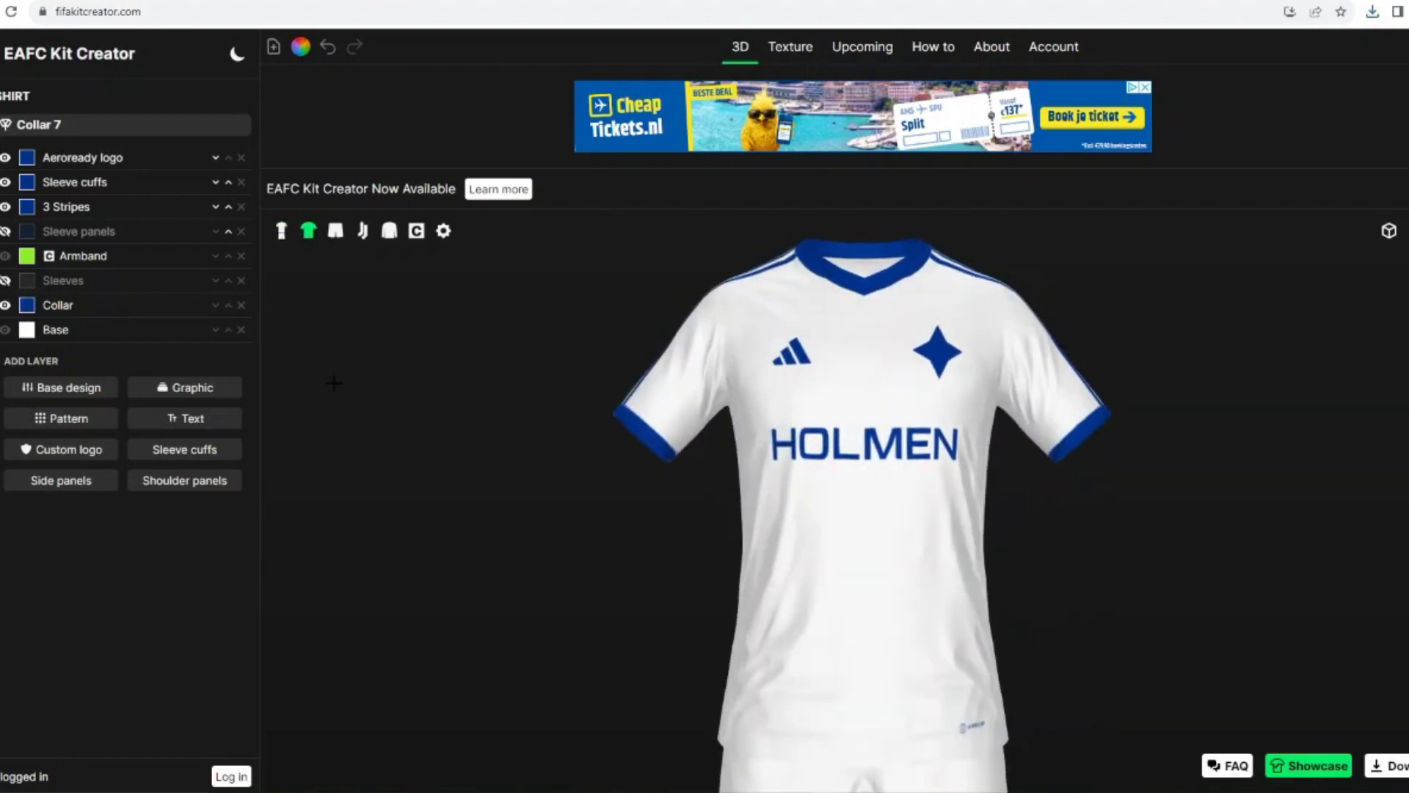
drag(448, 508, 587, 481)
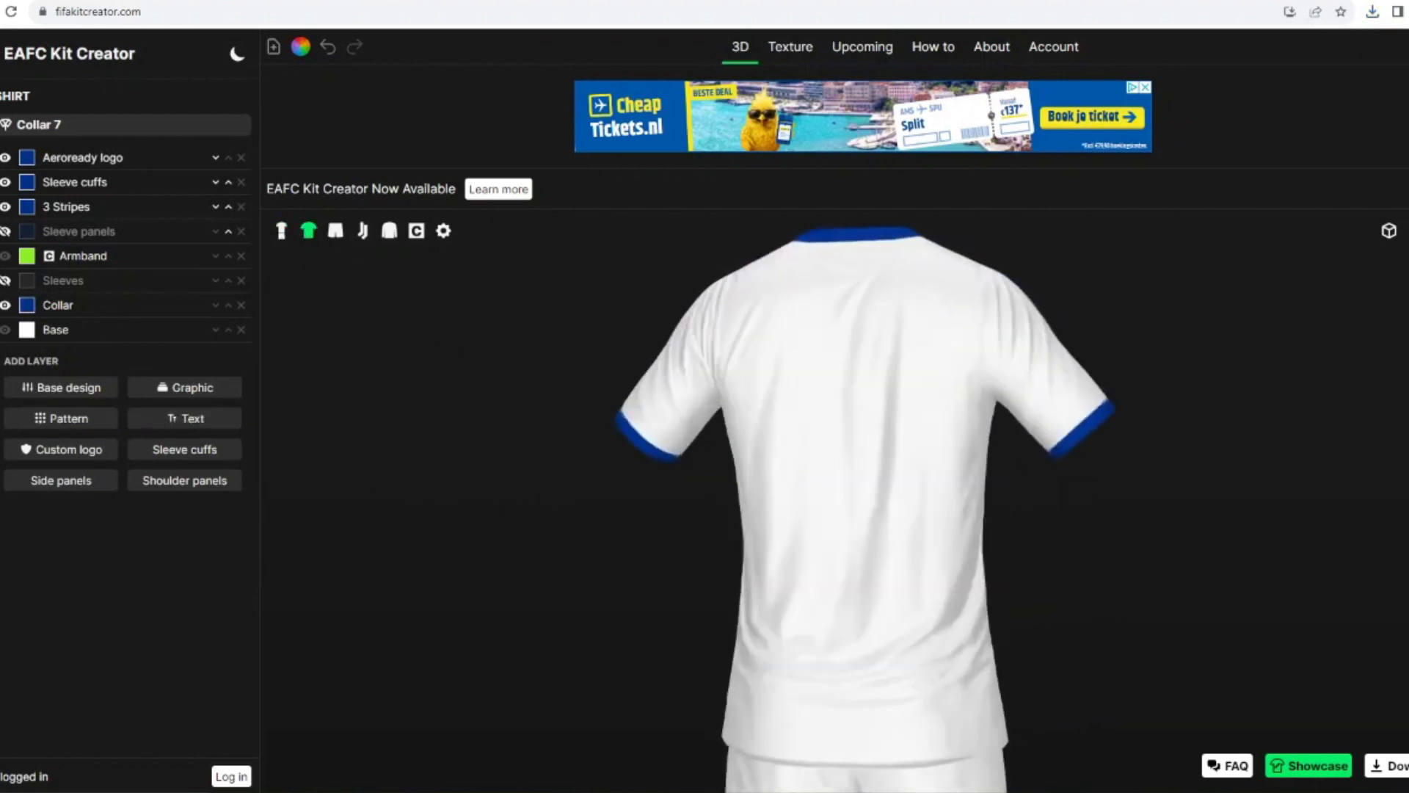
click(2, 221)
click(11, 121)
click(9, 146)
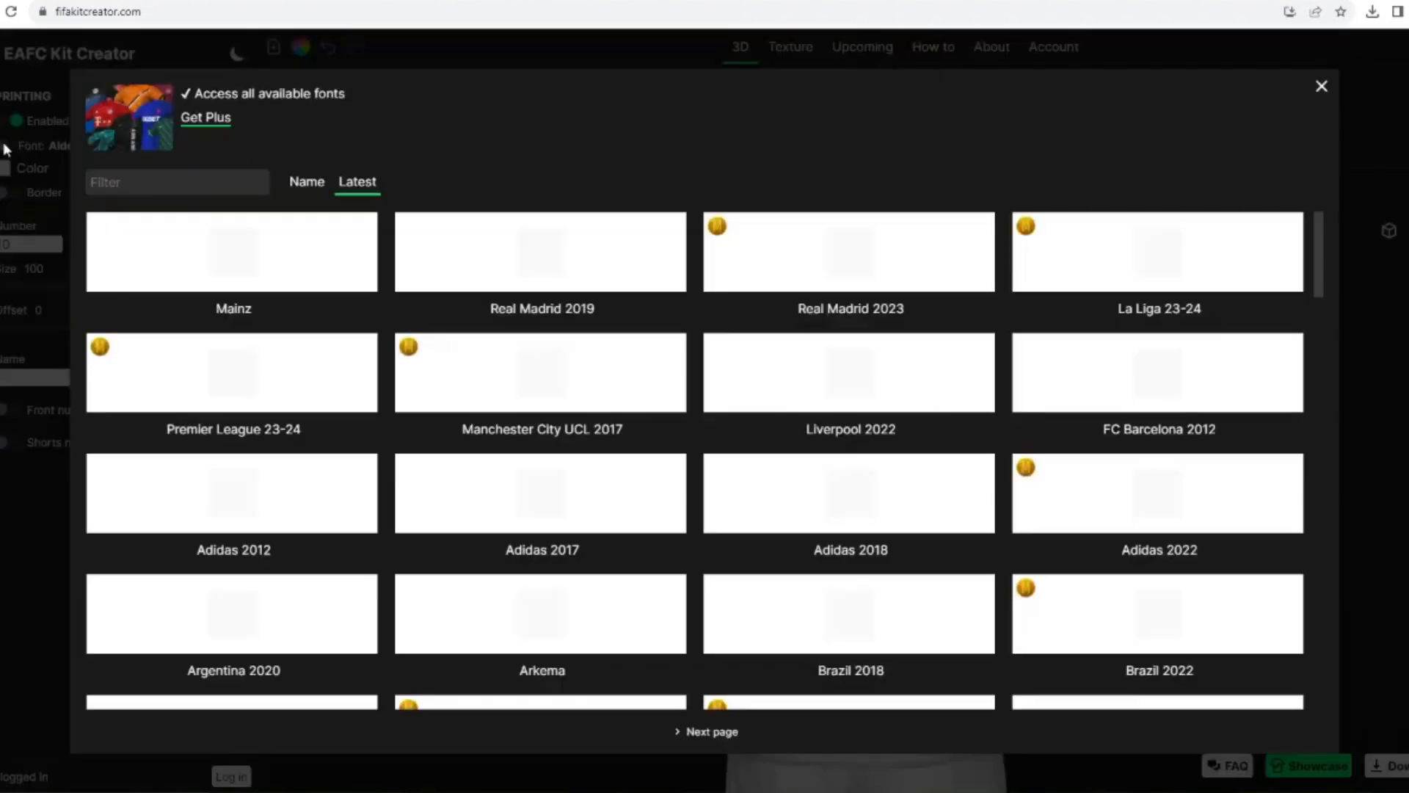
click(254, 488)
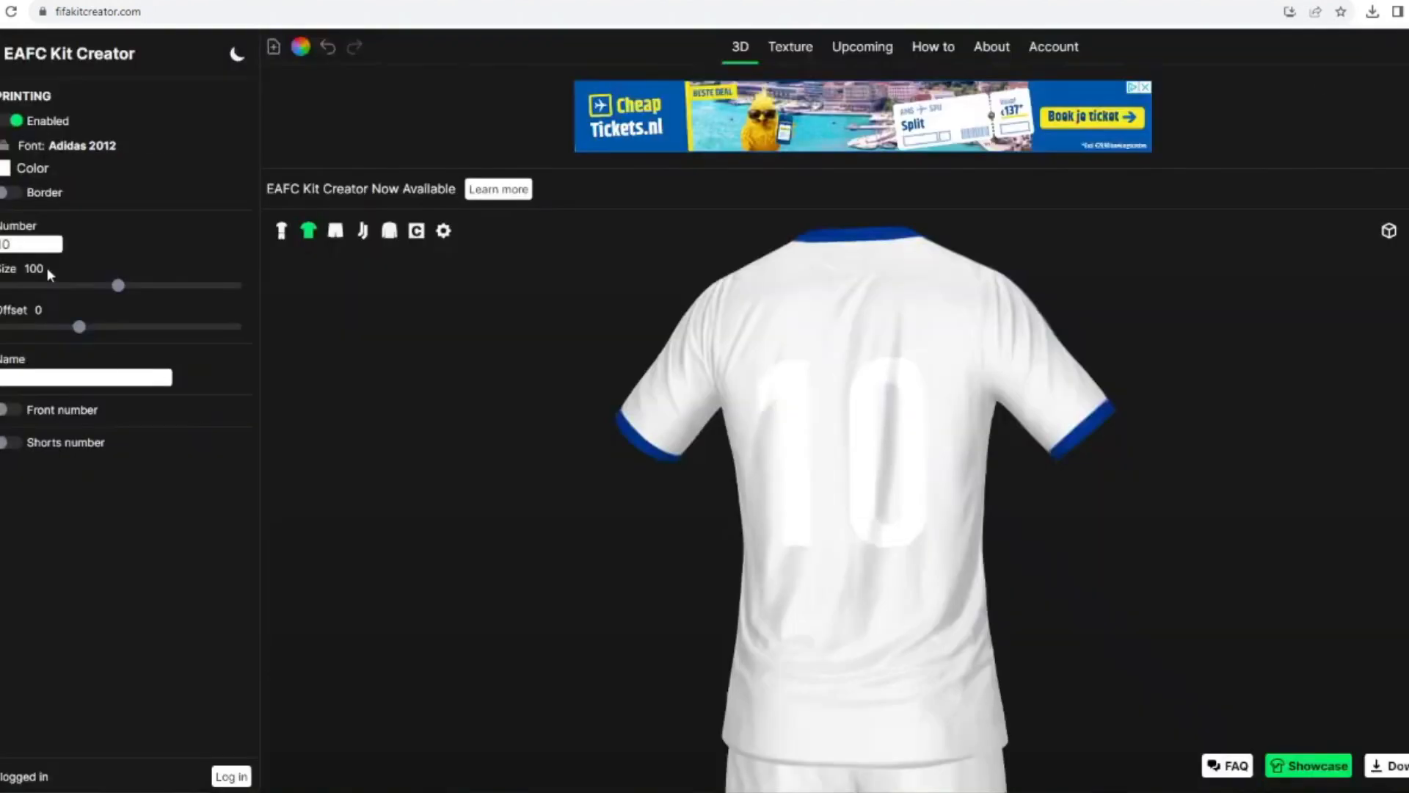
Step: Set the back number to 25 and enter the player's name above it
click(45, 236)
text(25)
click(69, 375)
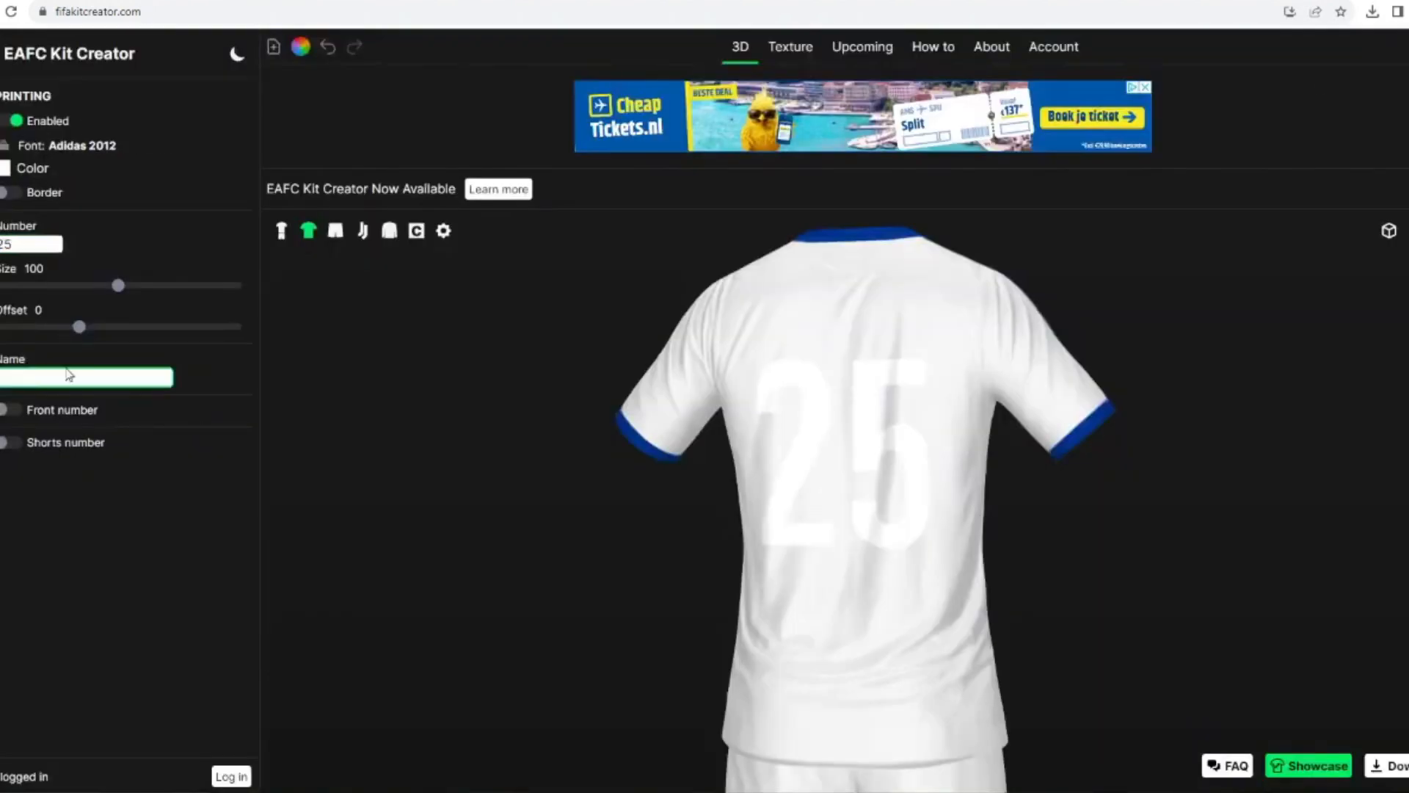
Step: Color the back name and number with the saved dark blue
click(3, 171)
click(554, 453)
click(829, 507)
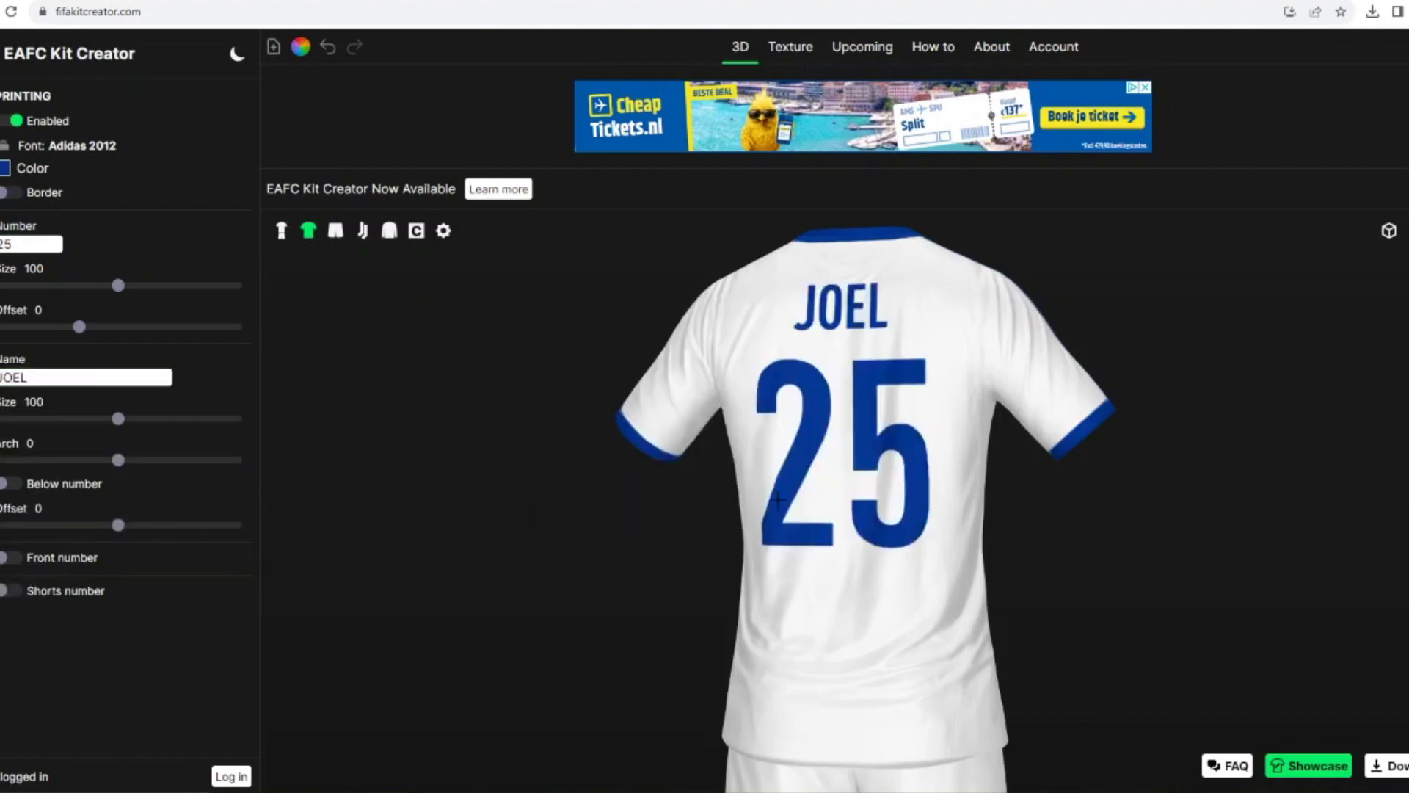
Step: Filter the shirt graphics by "collar" and add the Collar 7-6 design as a layer
drag(615, 511, 487, 472)
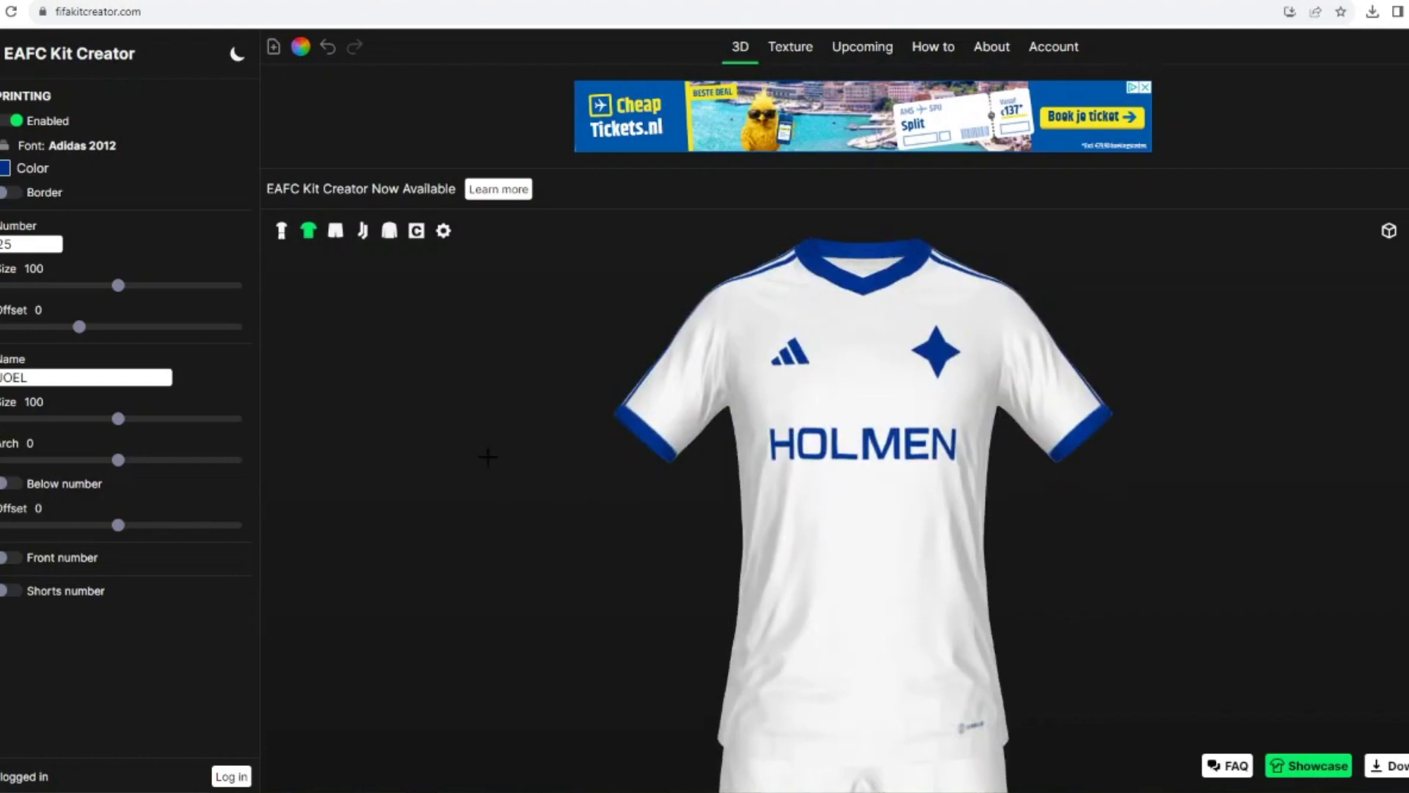
click(1, 110)
click(180, 389)
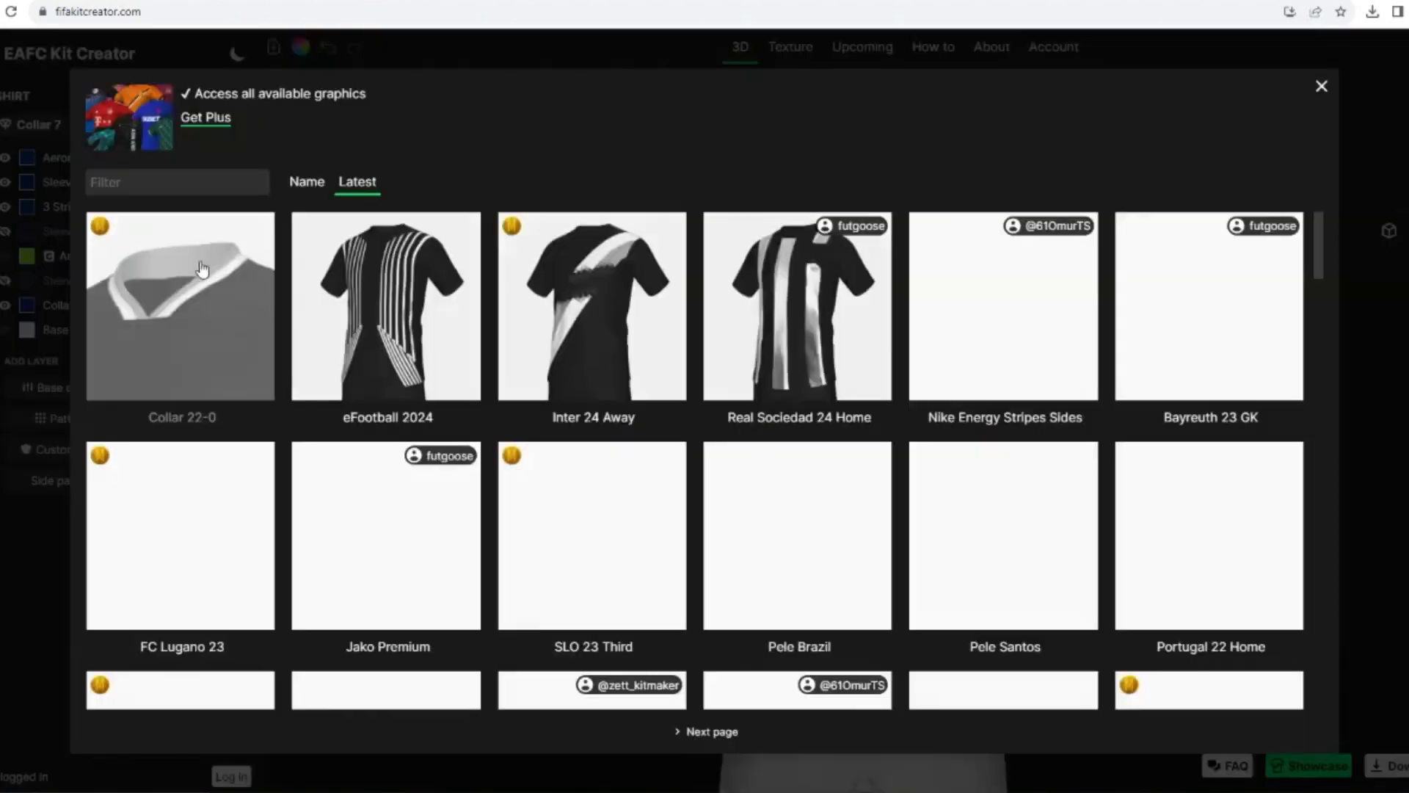
click(208, 180)
text(collar)
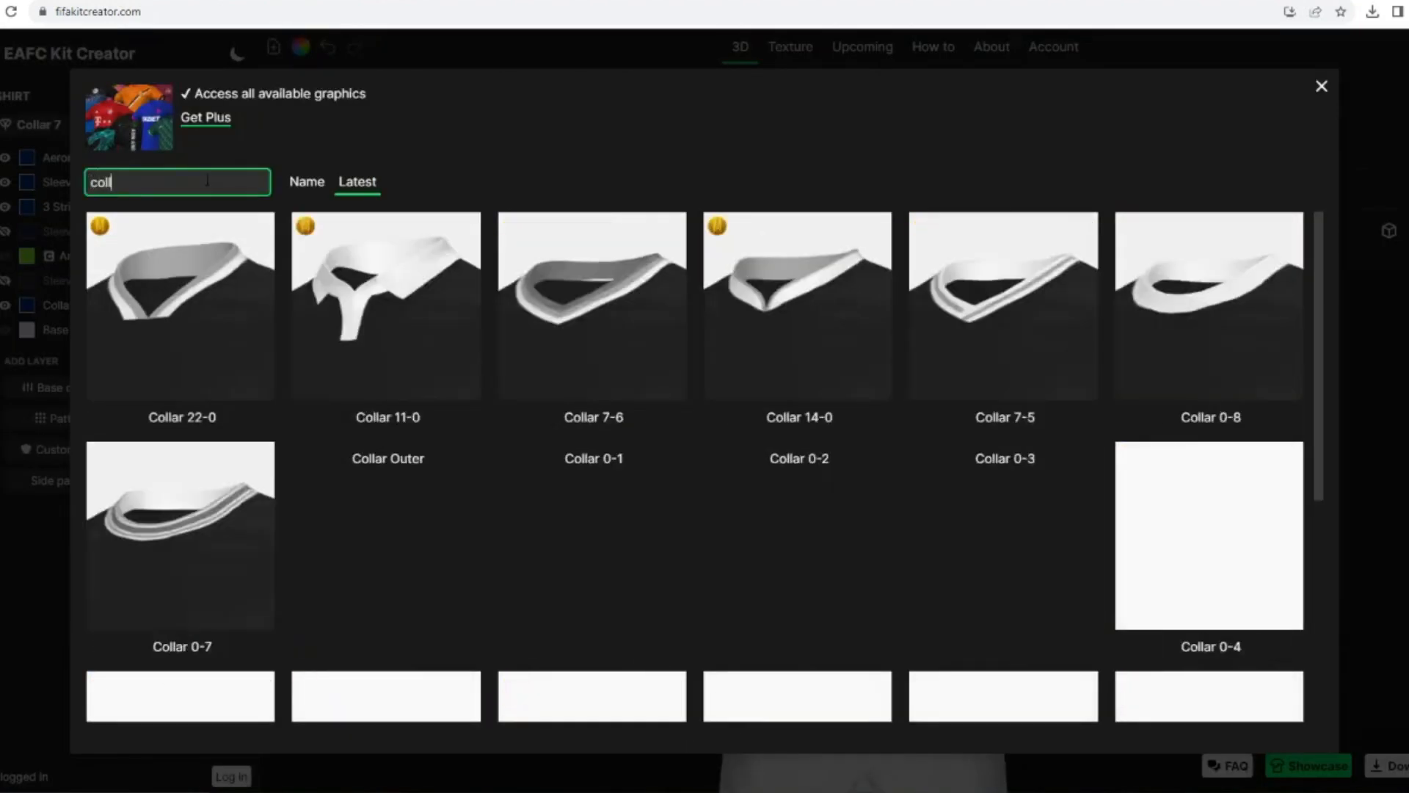
click(574, 274)
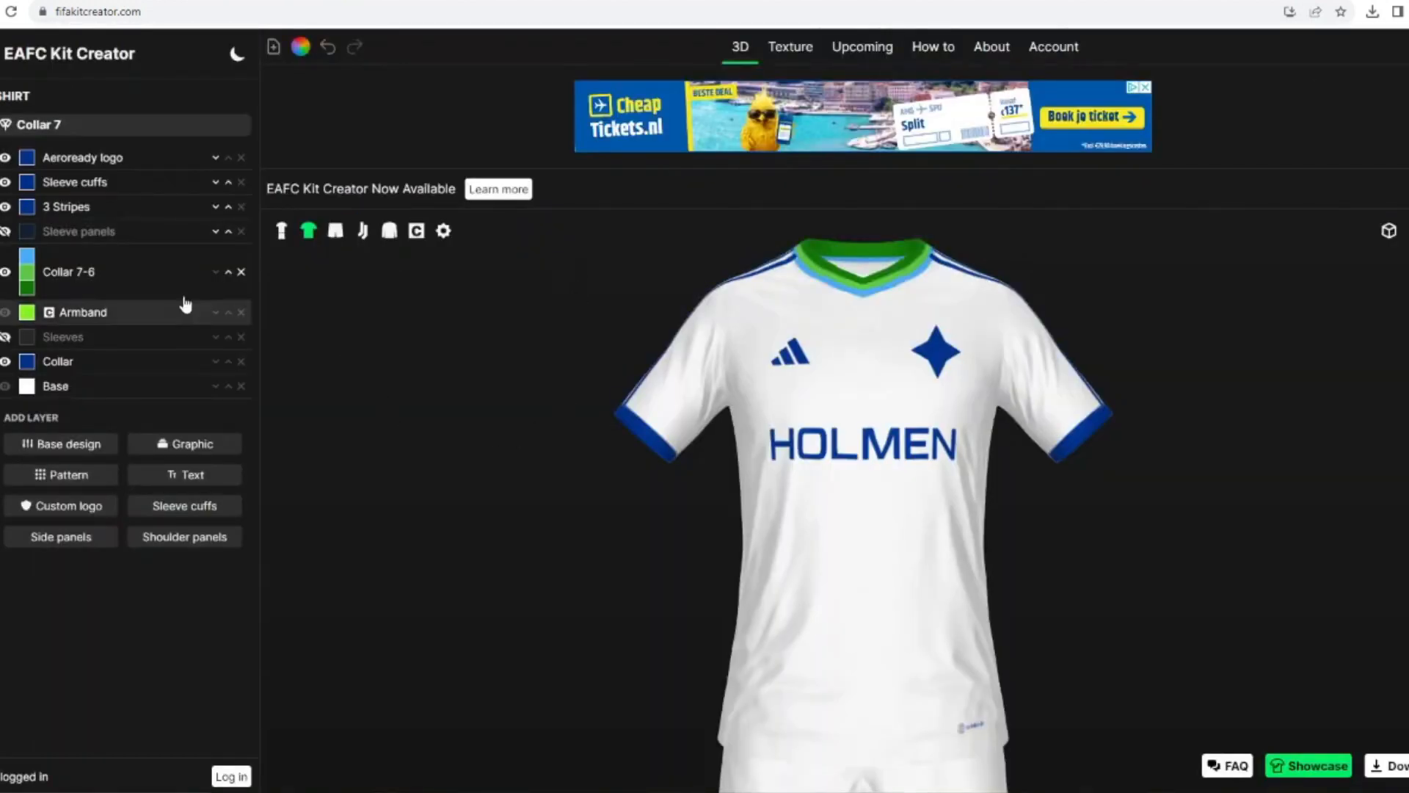
Step: Move the Collar 7-6 layer to the top of the shirt's layer stack
click(229, 273)
click(228, 246)
click(228, 223)
click(228, 198)
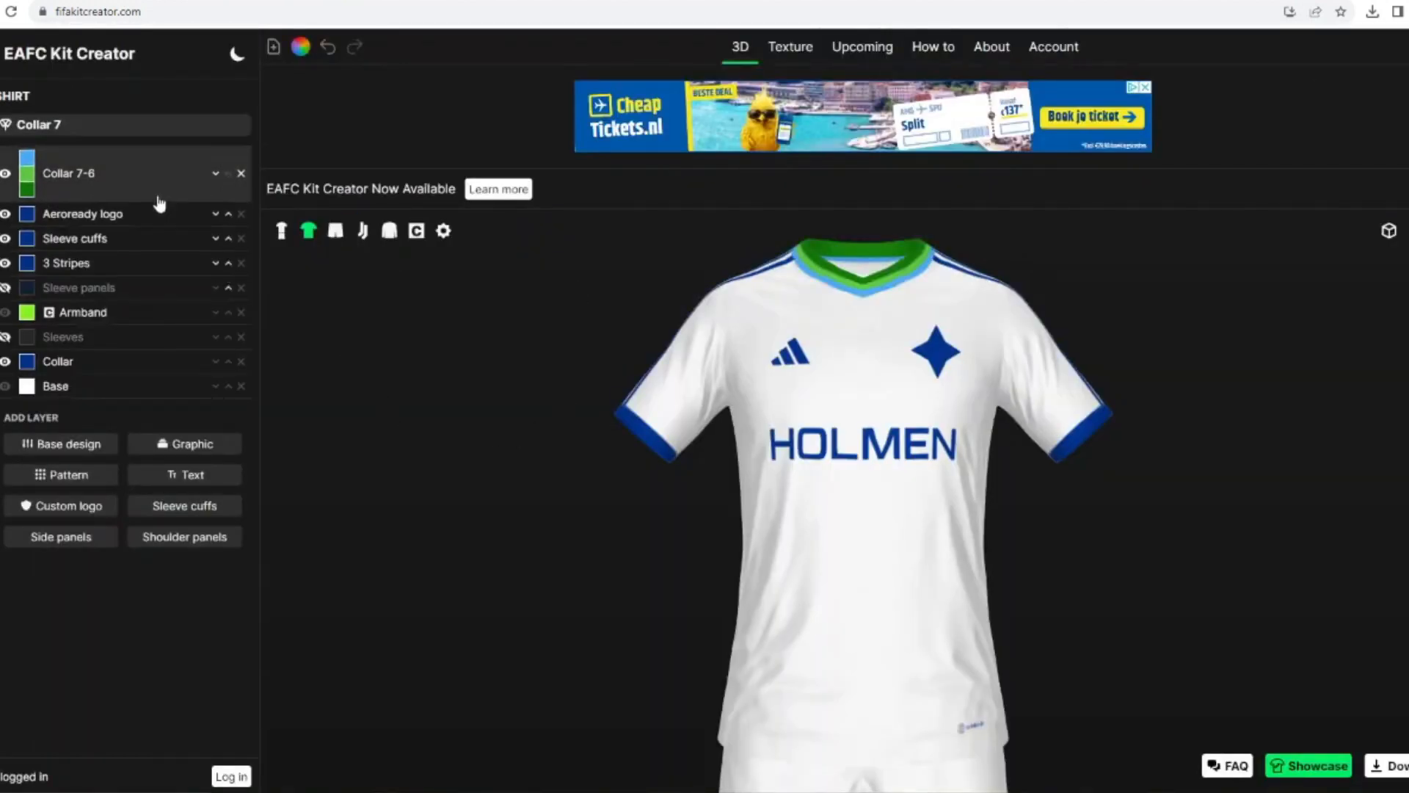
Step: Color the Collar 7-6 layer's three parts dark blue, white and dark blue
click(27, 158)
click(558, 454)
click(840, 502)
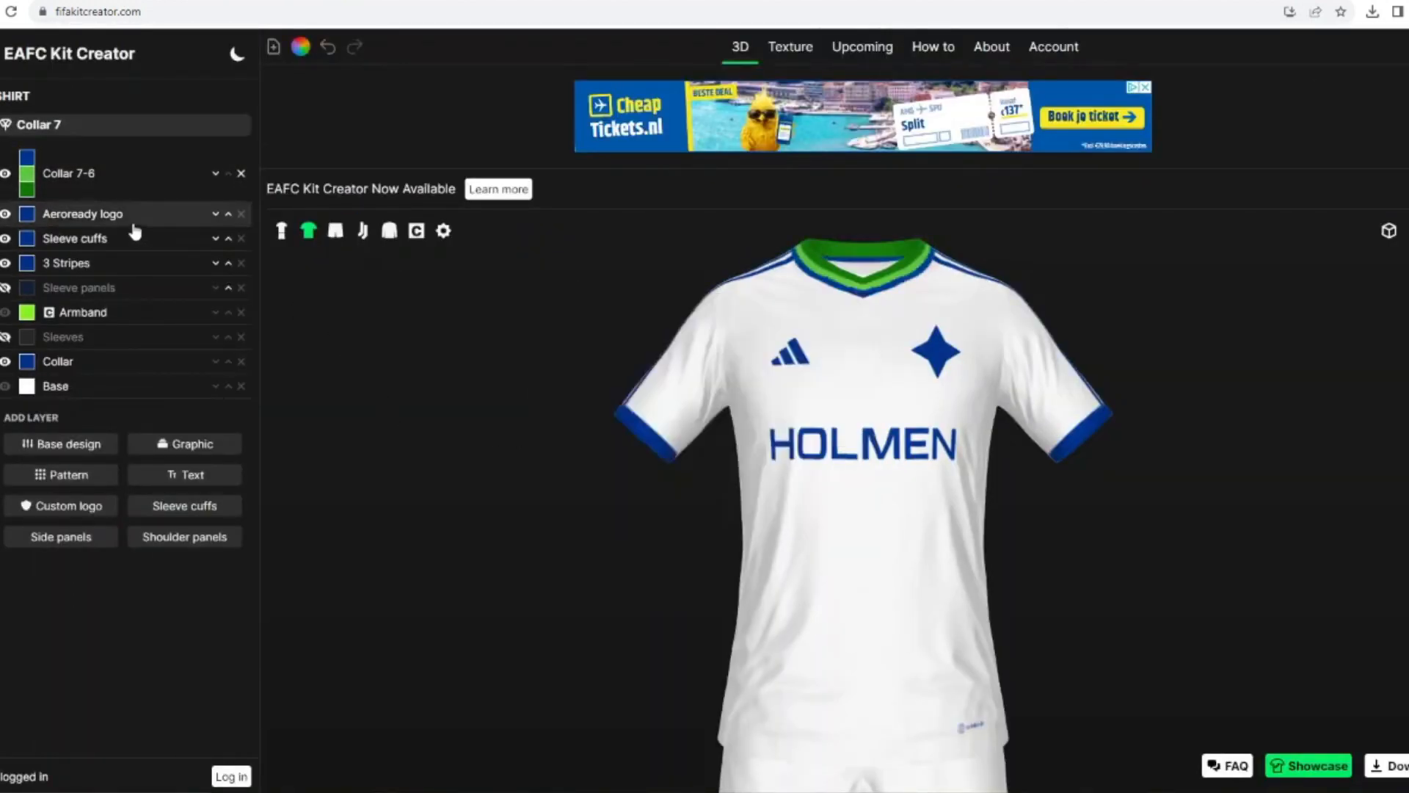
click(27, 174)
click(684, 337)
click(839, 502)
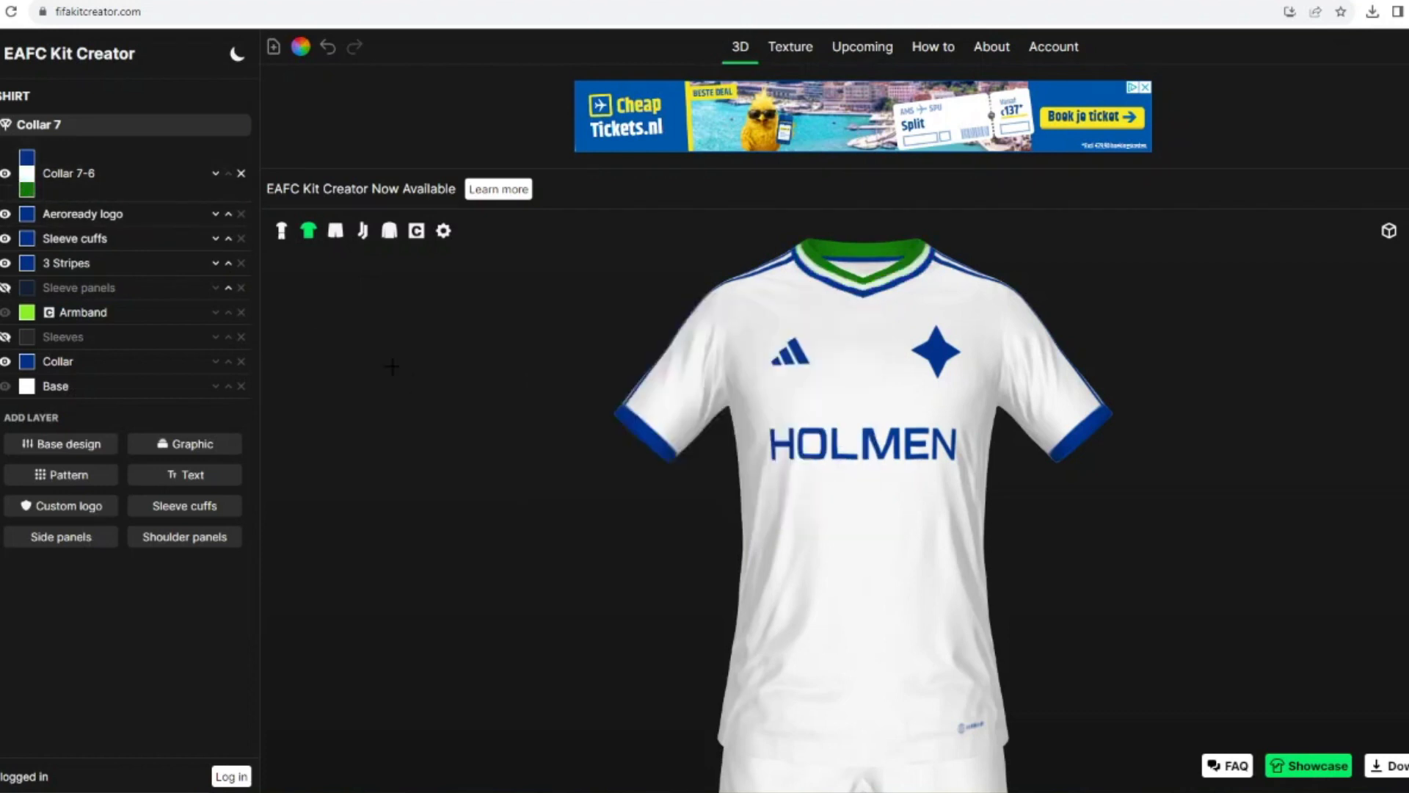
click(28, 190)
click(558, 455)
click(840, 502)
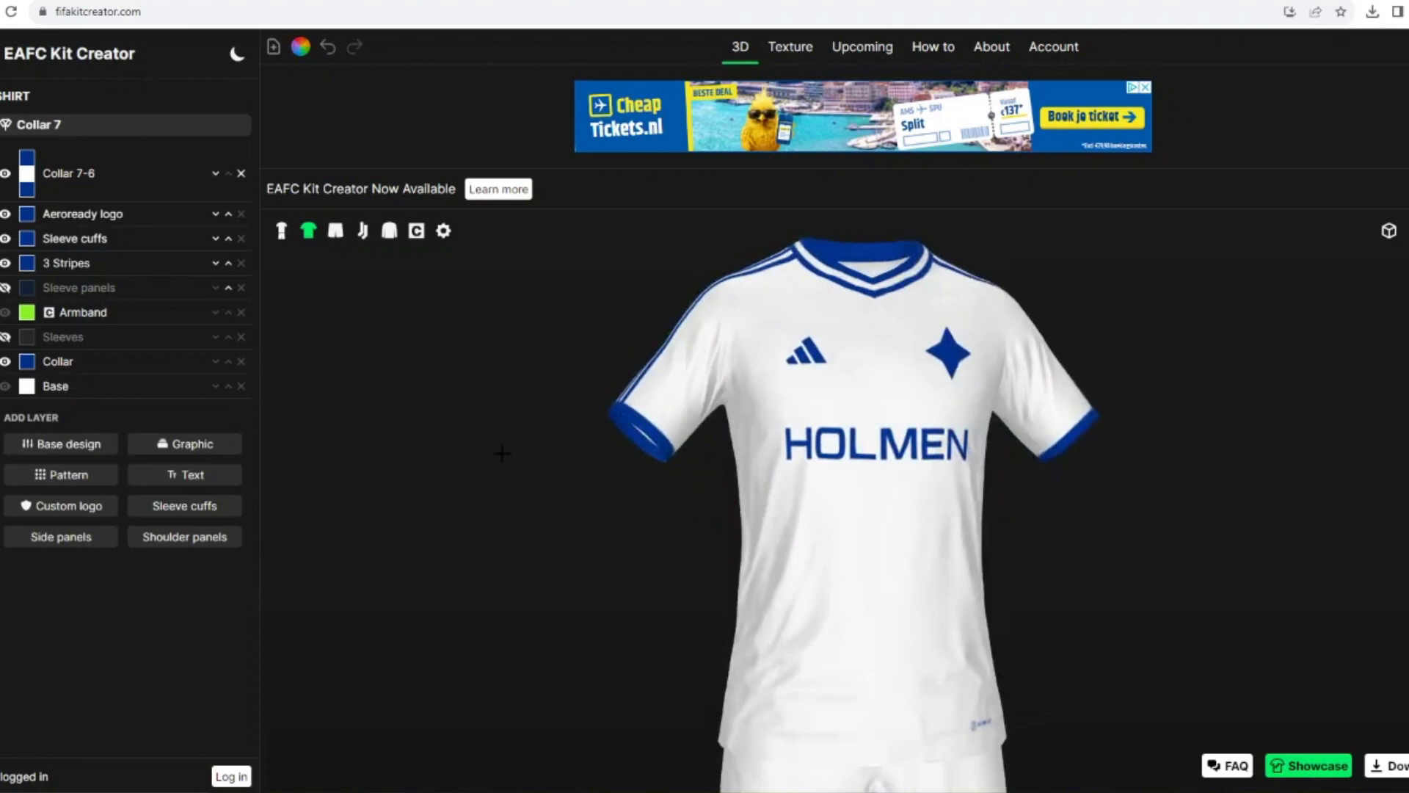
Step: Try the Collar 8-0 graphic on the Collar 9 shape with the Collar 7-6 layer hidden
click(5, 173)
click(192, 443)
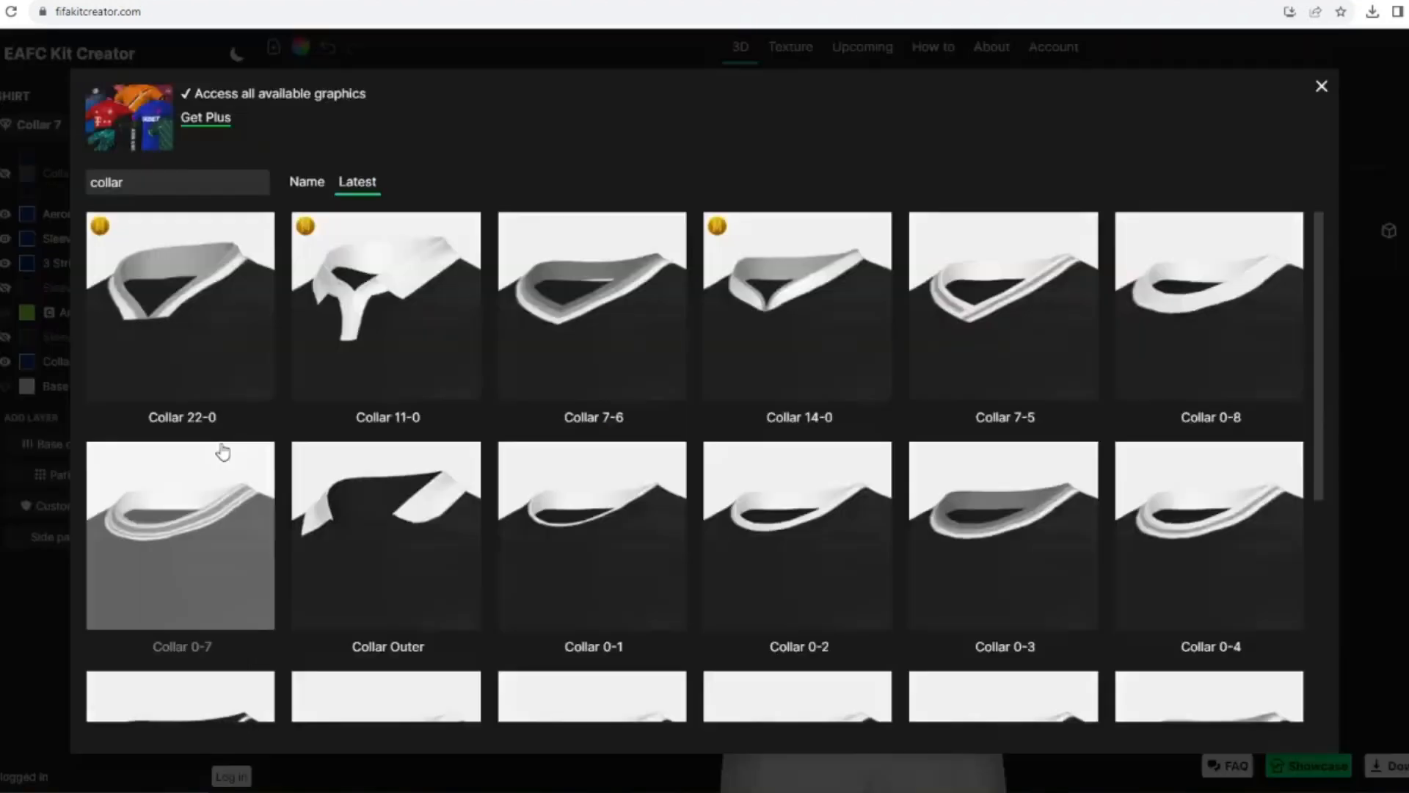
scroll(528, 402, down, 5)
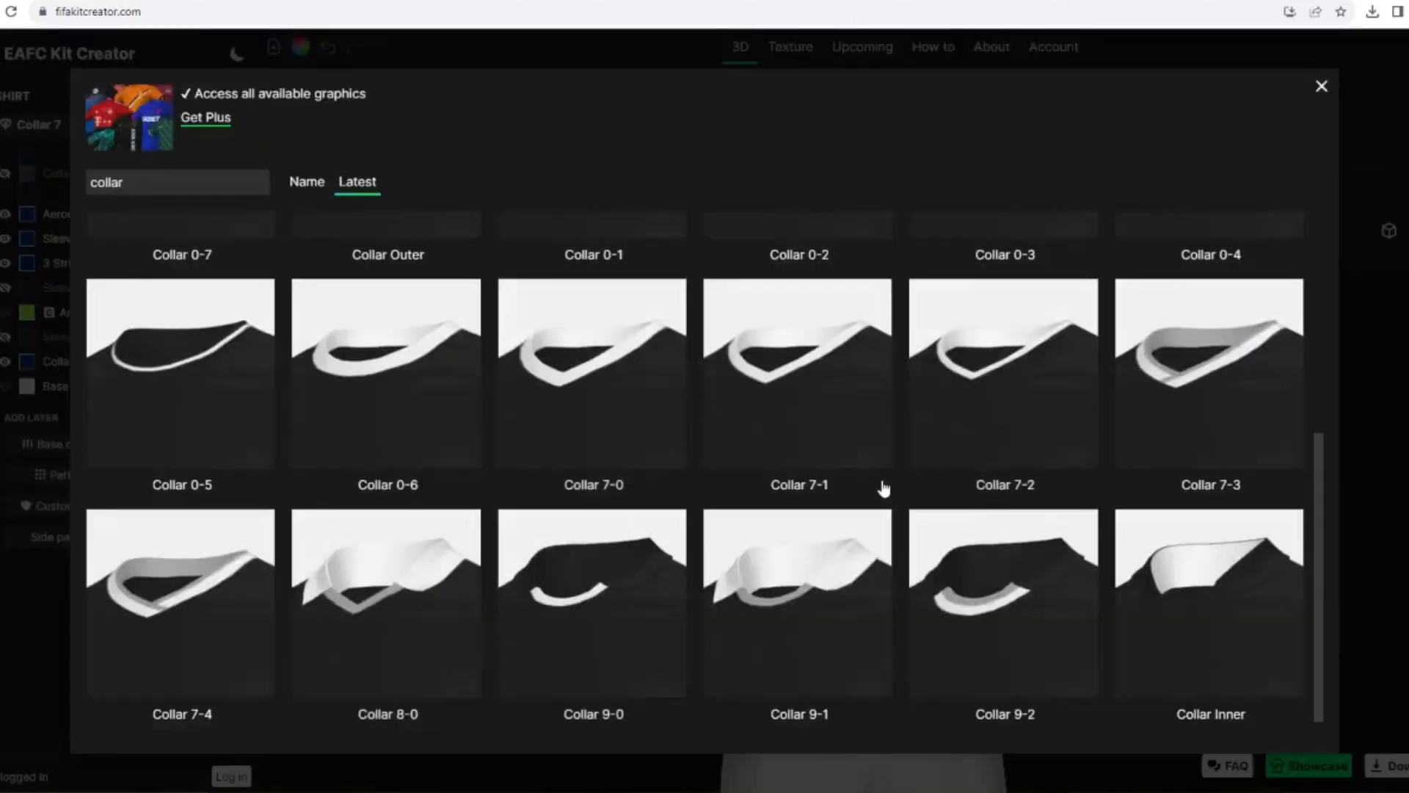
click(422, 596)
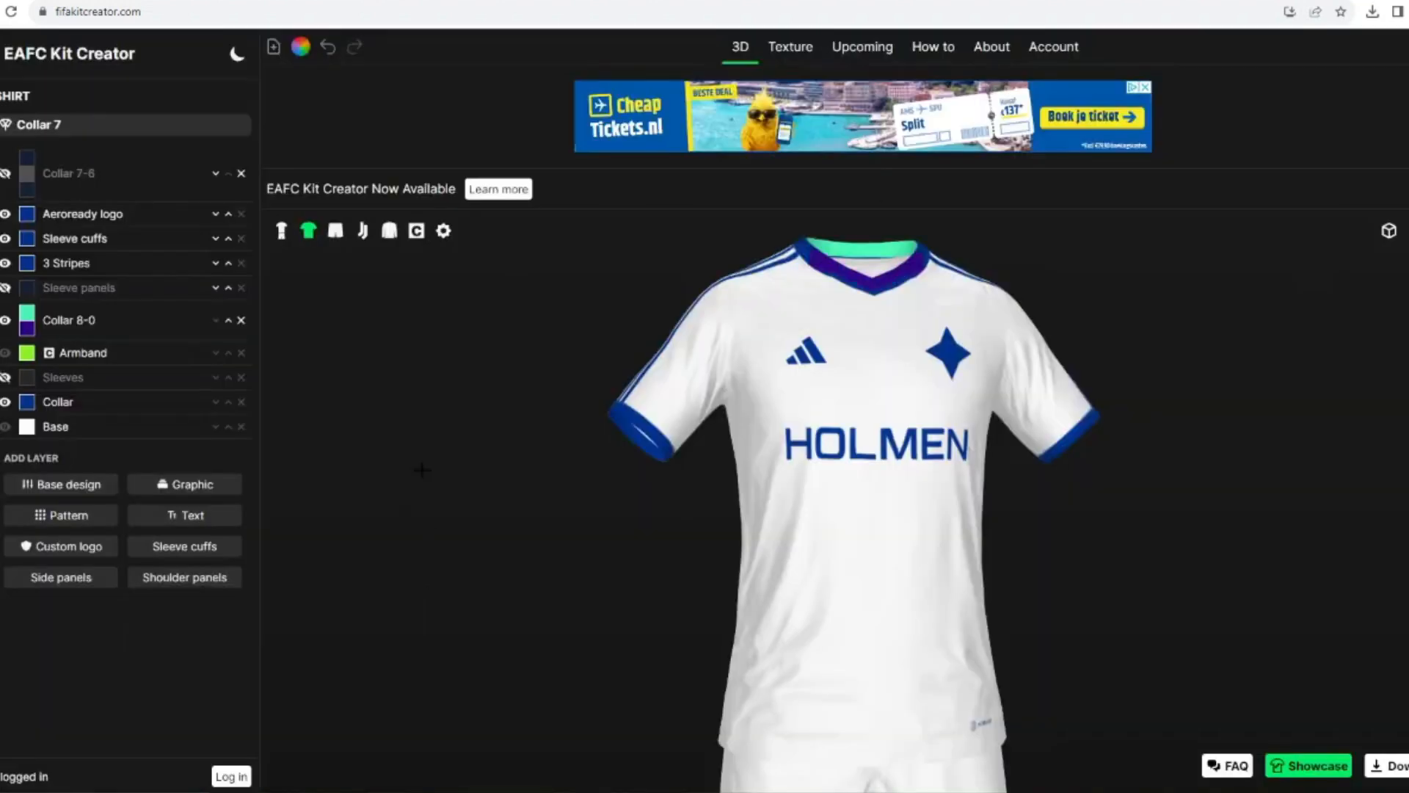
click(44, 124)
click(104, 311)
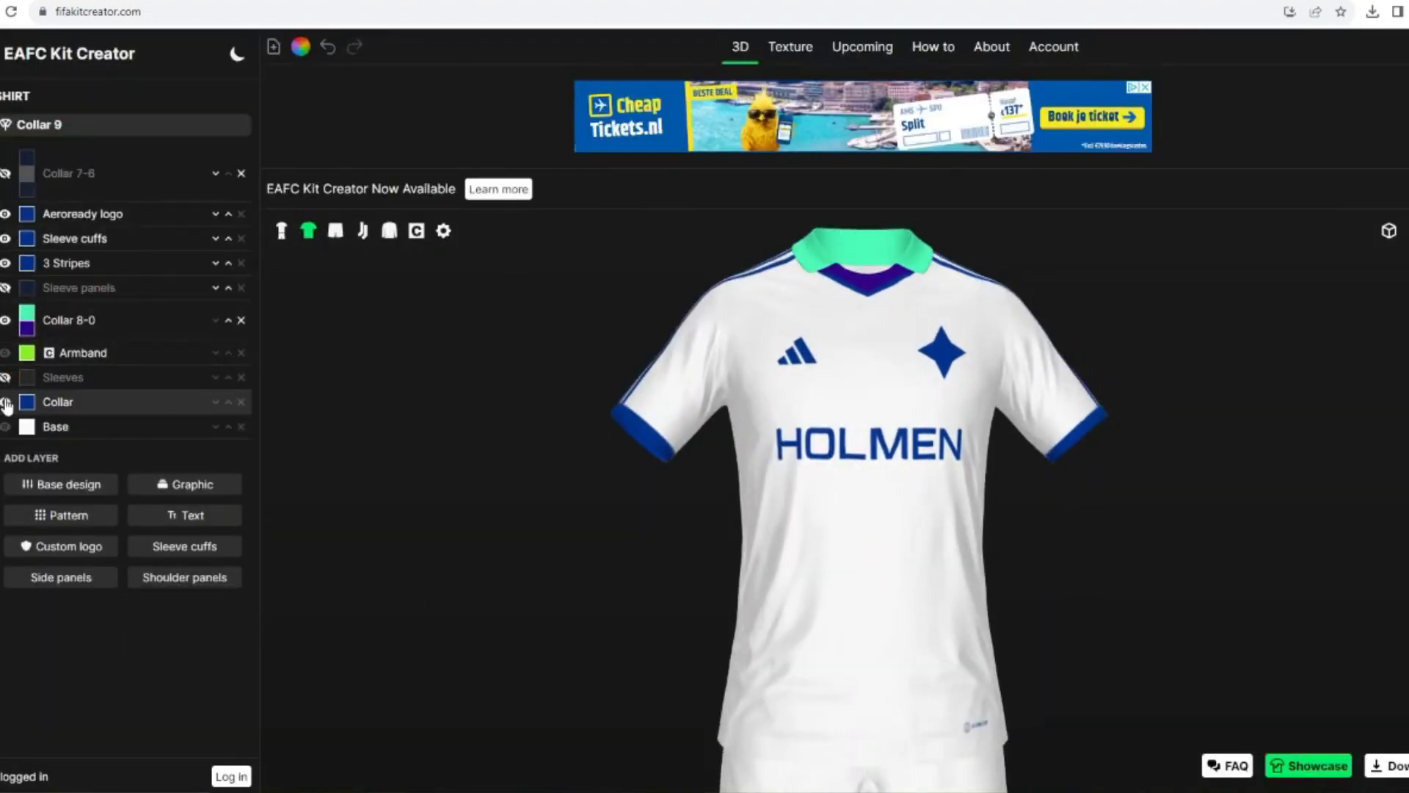
Step: Restore the Collar 7 shape with the Collar 7-6 layer visible, removing Collar 8-0 and hiding the plain Collar layer
click(5, 401)
click(5, 173)
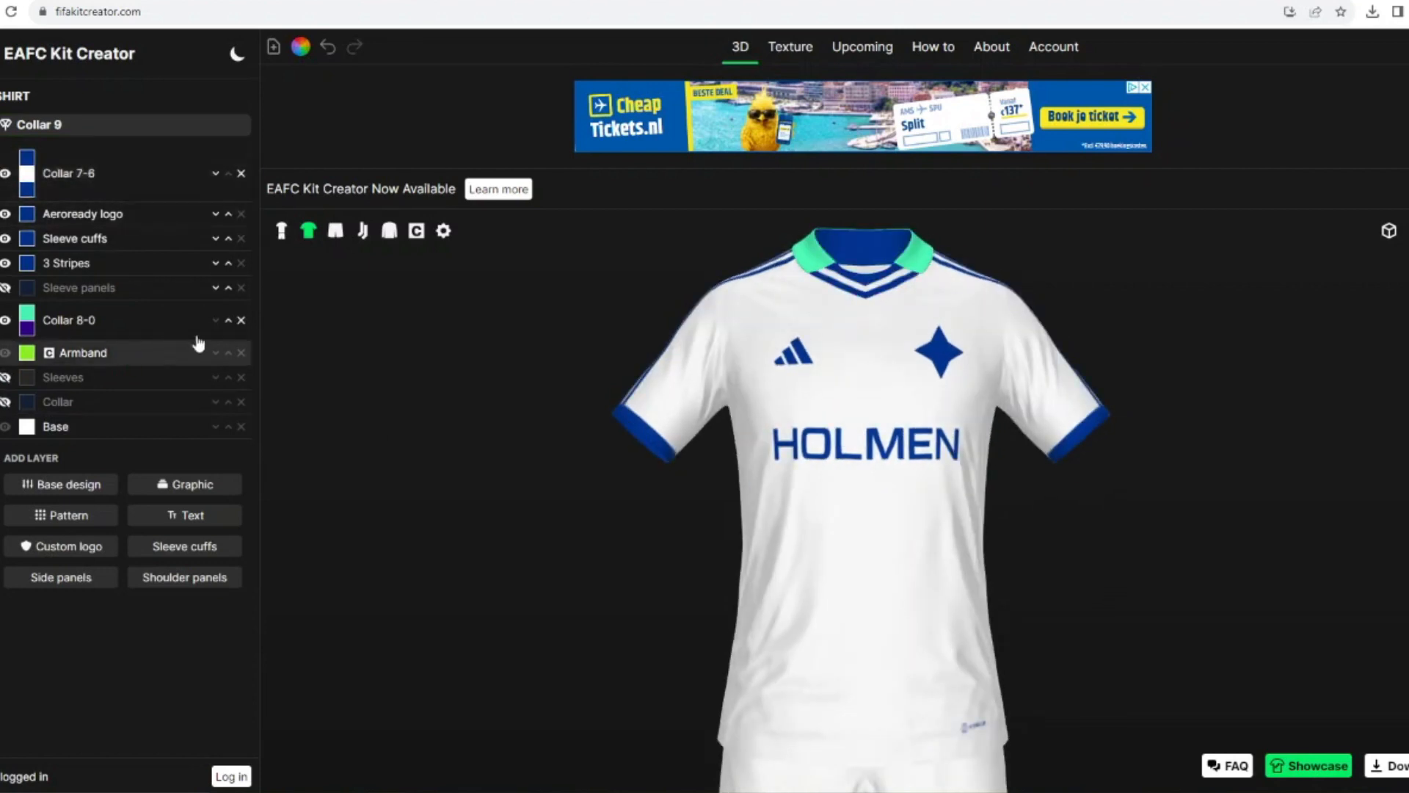
click(85, 124)
scroll(79, 207, up, 1)
scroll(79, 207, up, 2)
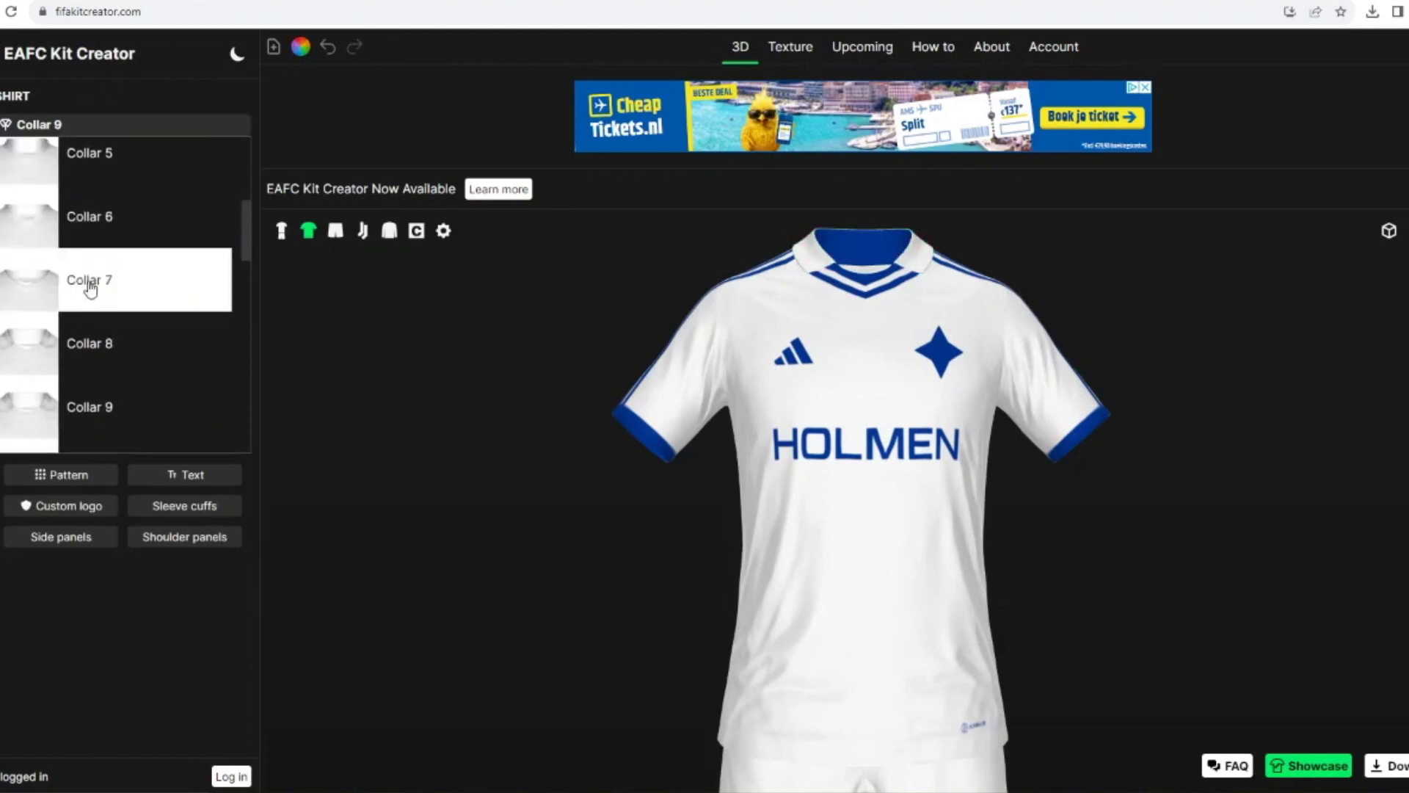
click(82, 277)
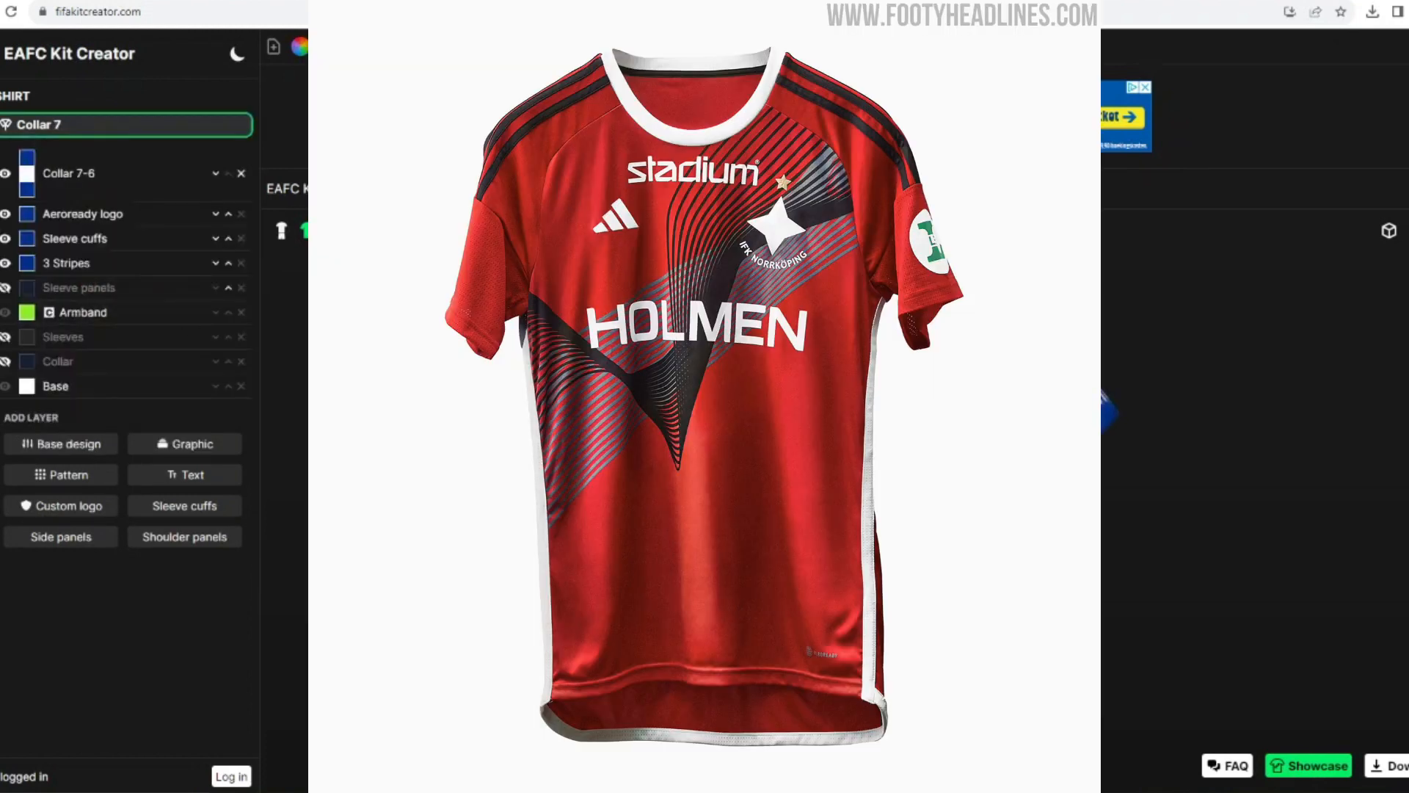
Step: Filter the kit templates by "basi" and switch the kit to Clean Basic (raglan 3)
click(1, 242)
click(2, 286)
click(36, 167)
drag(176, 182, 32, 174)
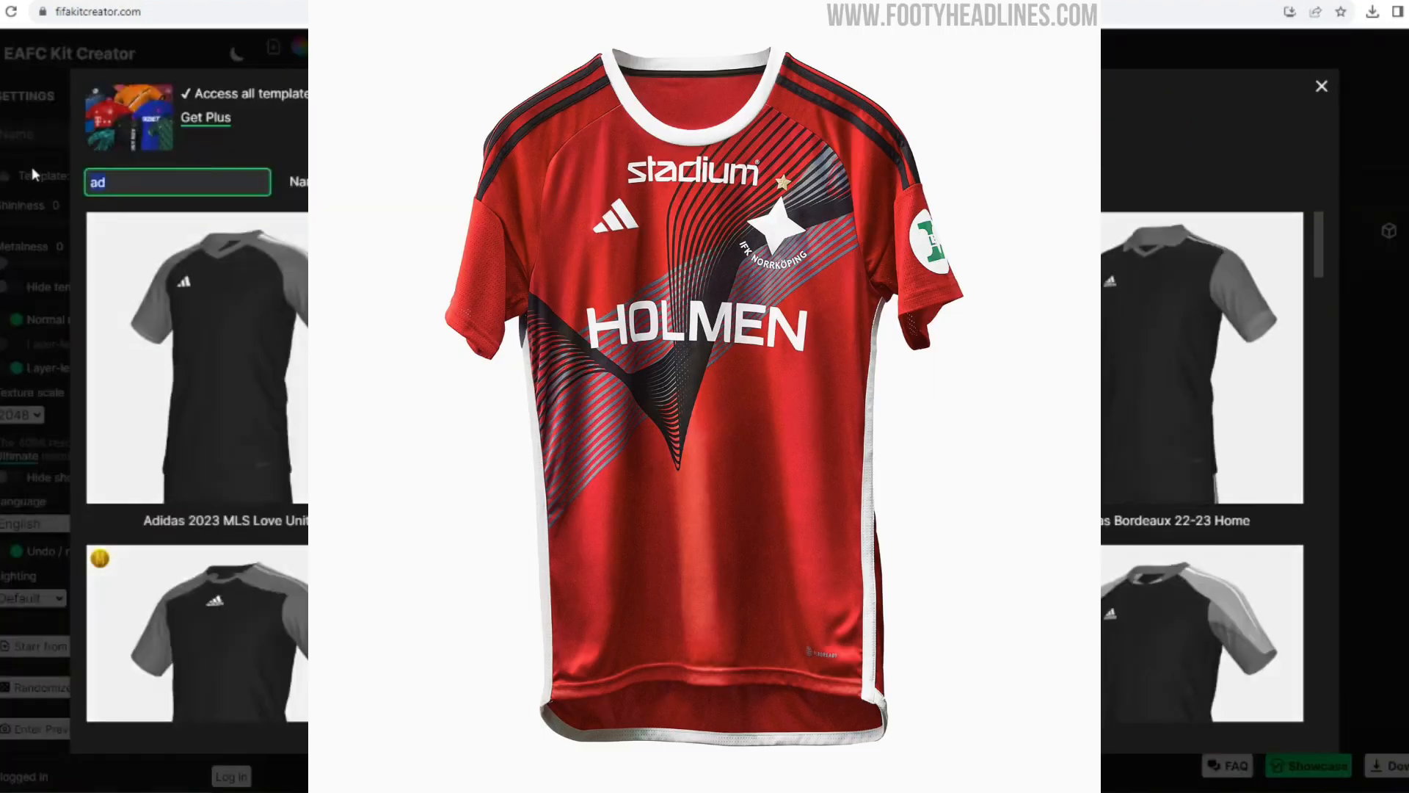
text(basi)
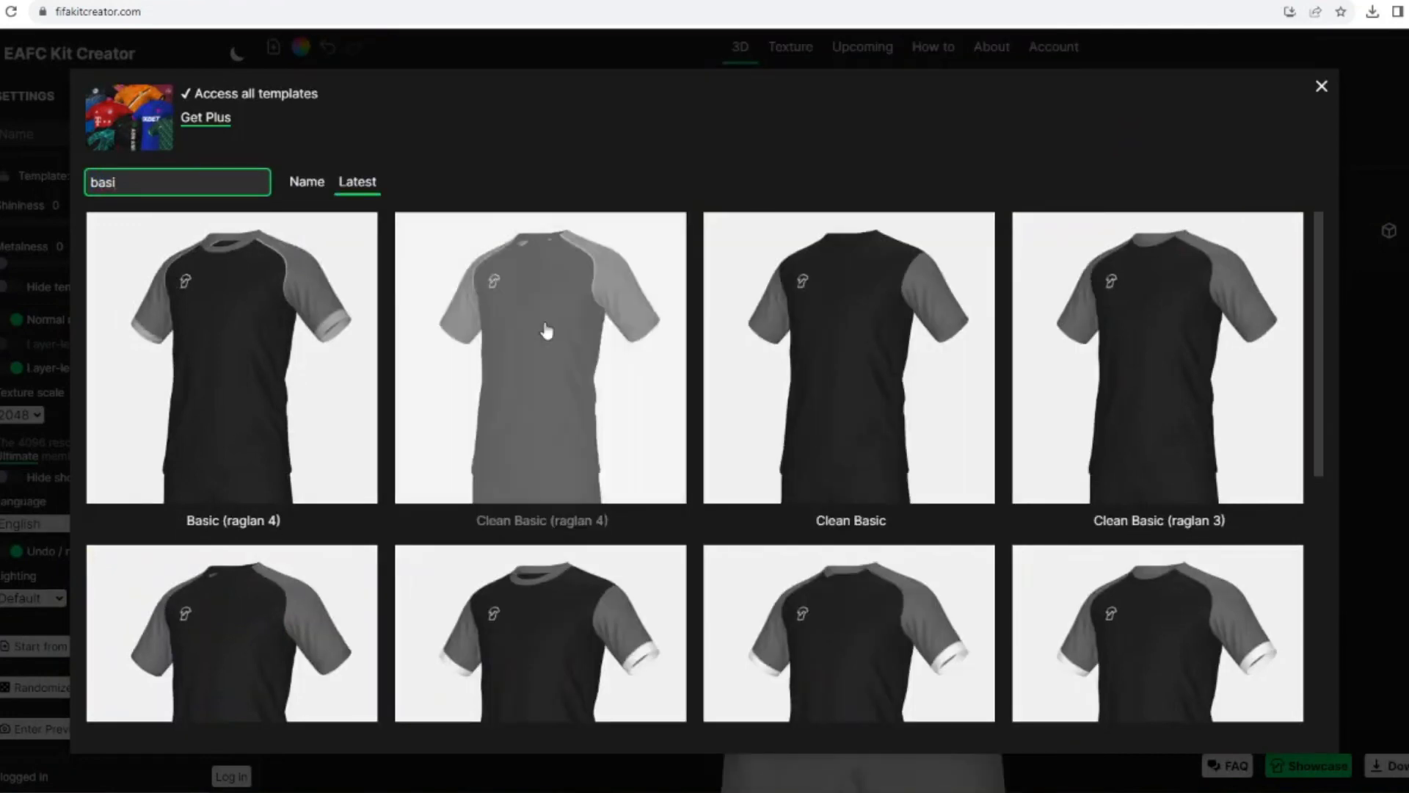
click(1134, 401)
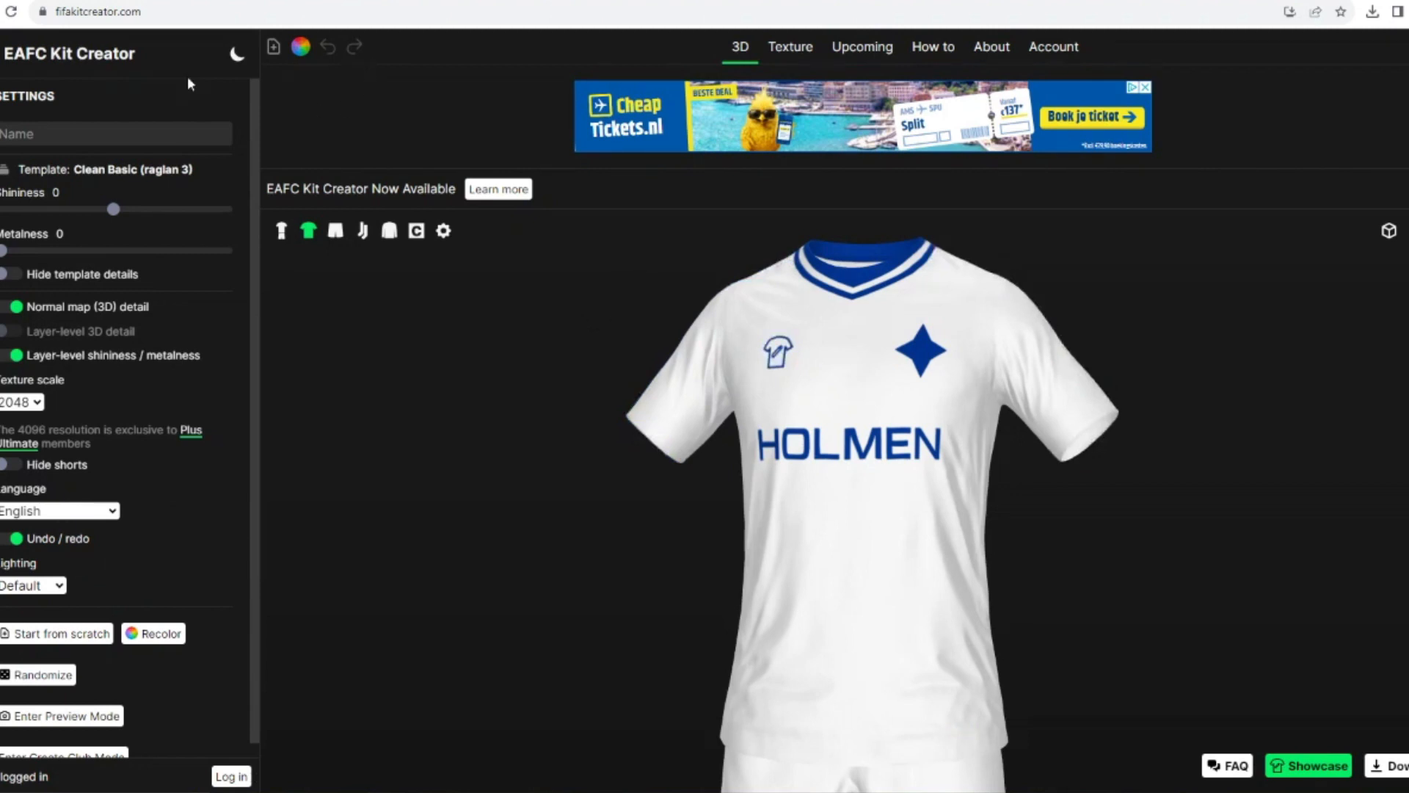
Step: Change the kit's brand logo to Adidas 2
click(2, 183)
click(17, 139)
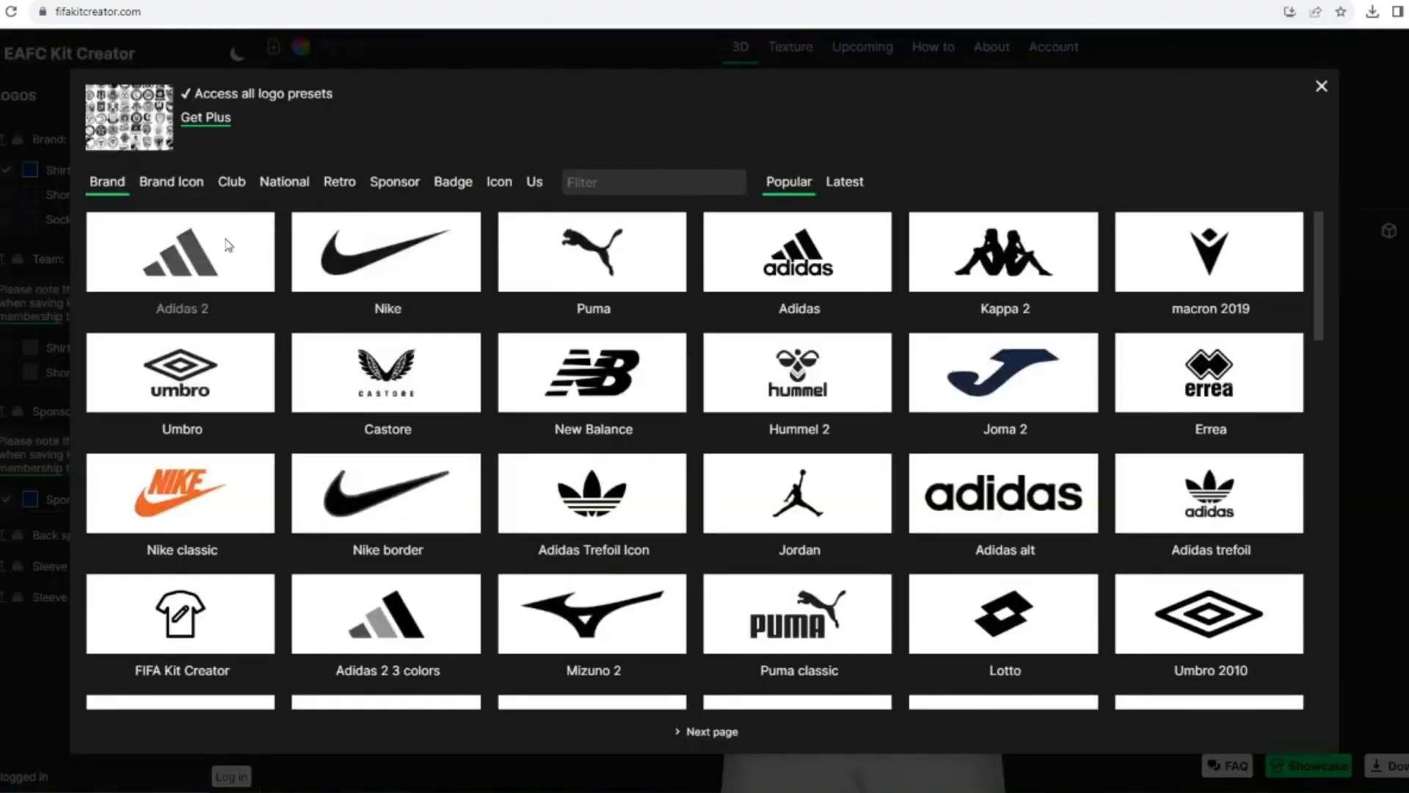
click(227, 242)
drag(323, 367, 356, 366)
Step: Set the shirt's collar shape to Collar 7
click(3, 141)
click(44, 124)
scroll(110, 286, down, 3)
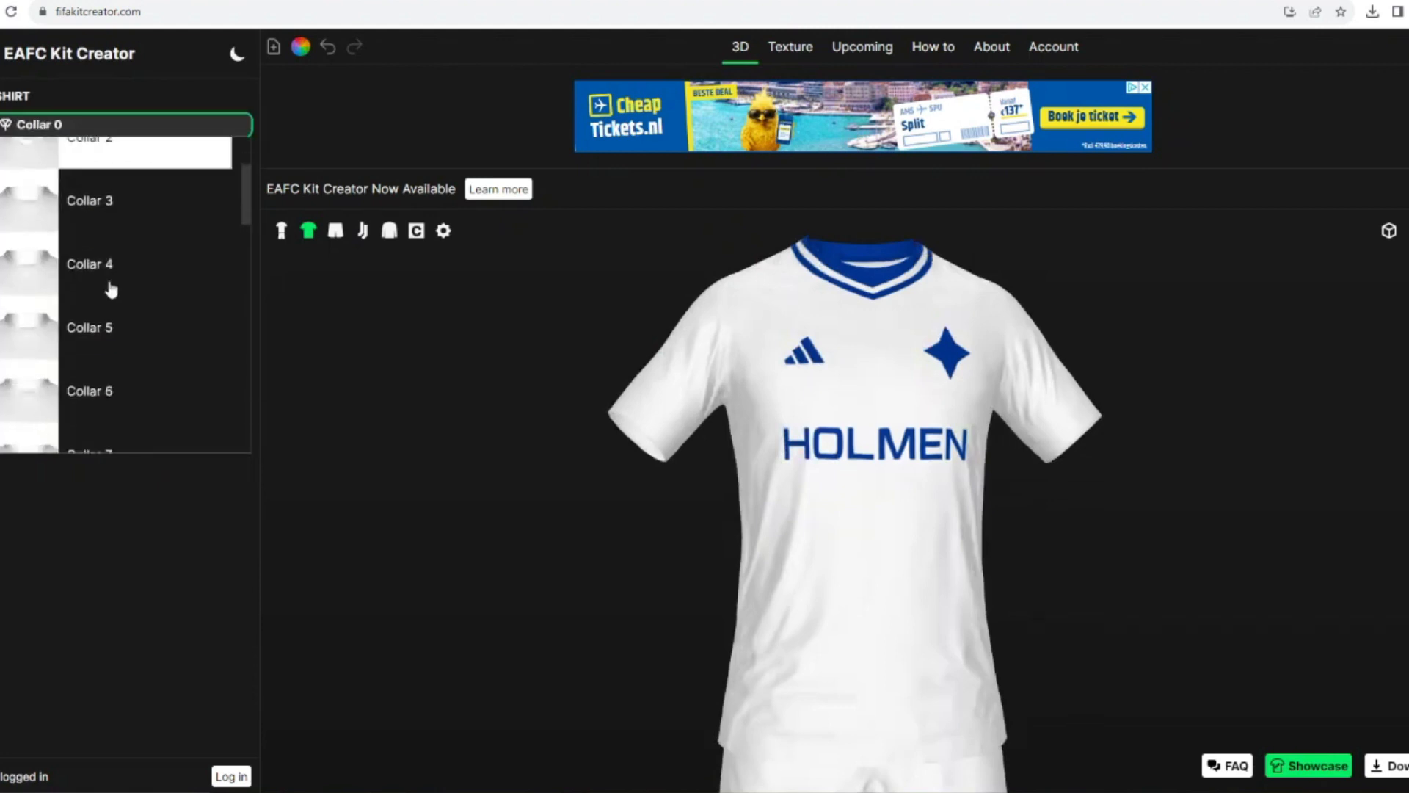
click(105, 392)
Step: Filter the shirt graphics by "3 str", add Adidas 3 Stripes full sleeves and colour it with the saved dark blue
click(156, 350)
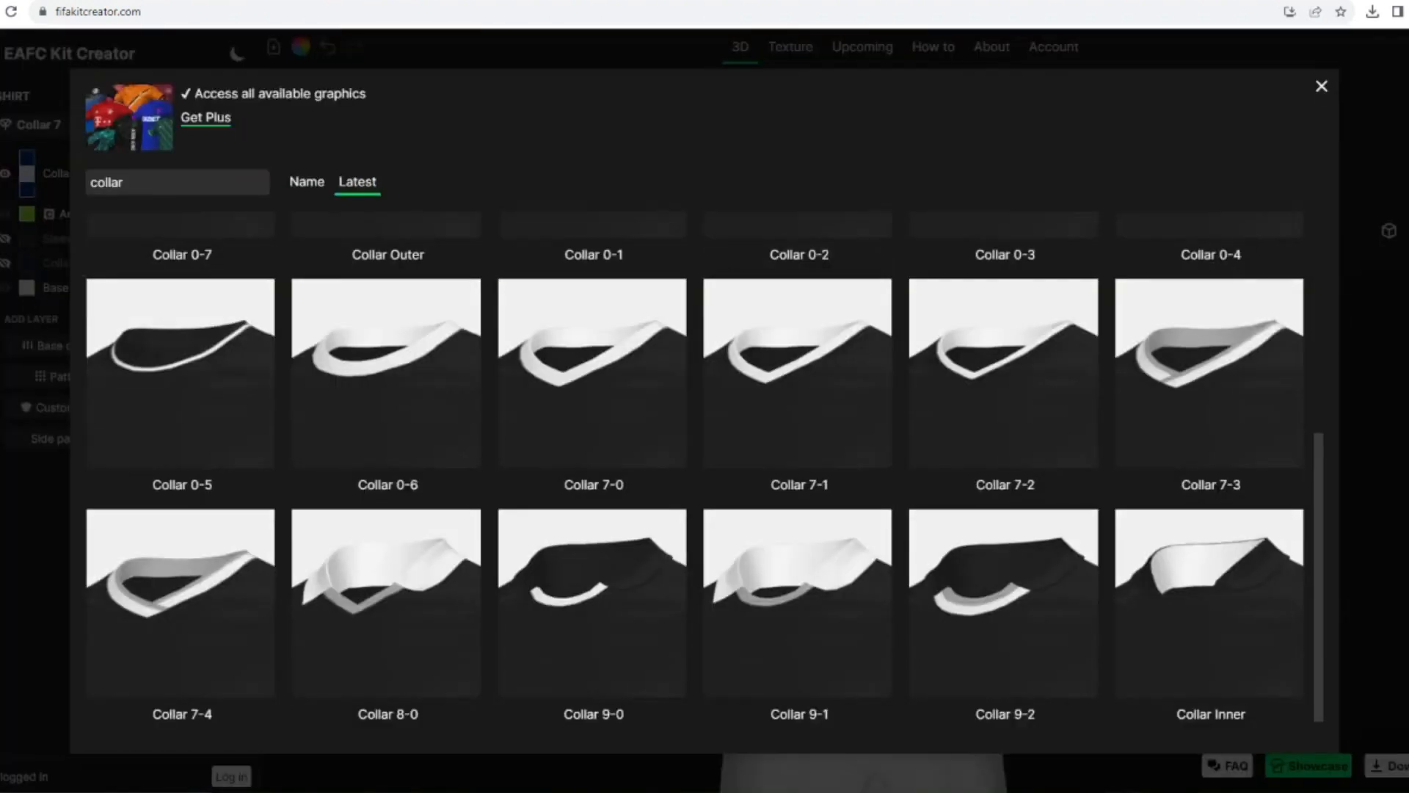
drag(209, 174, 5, 182)
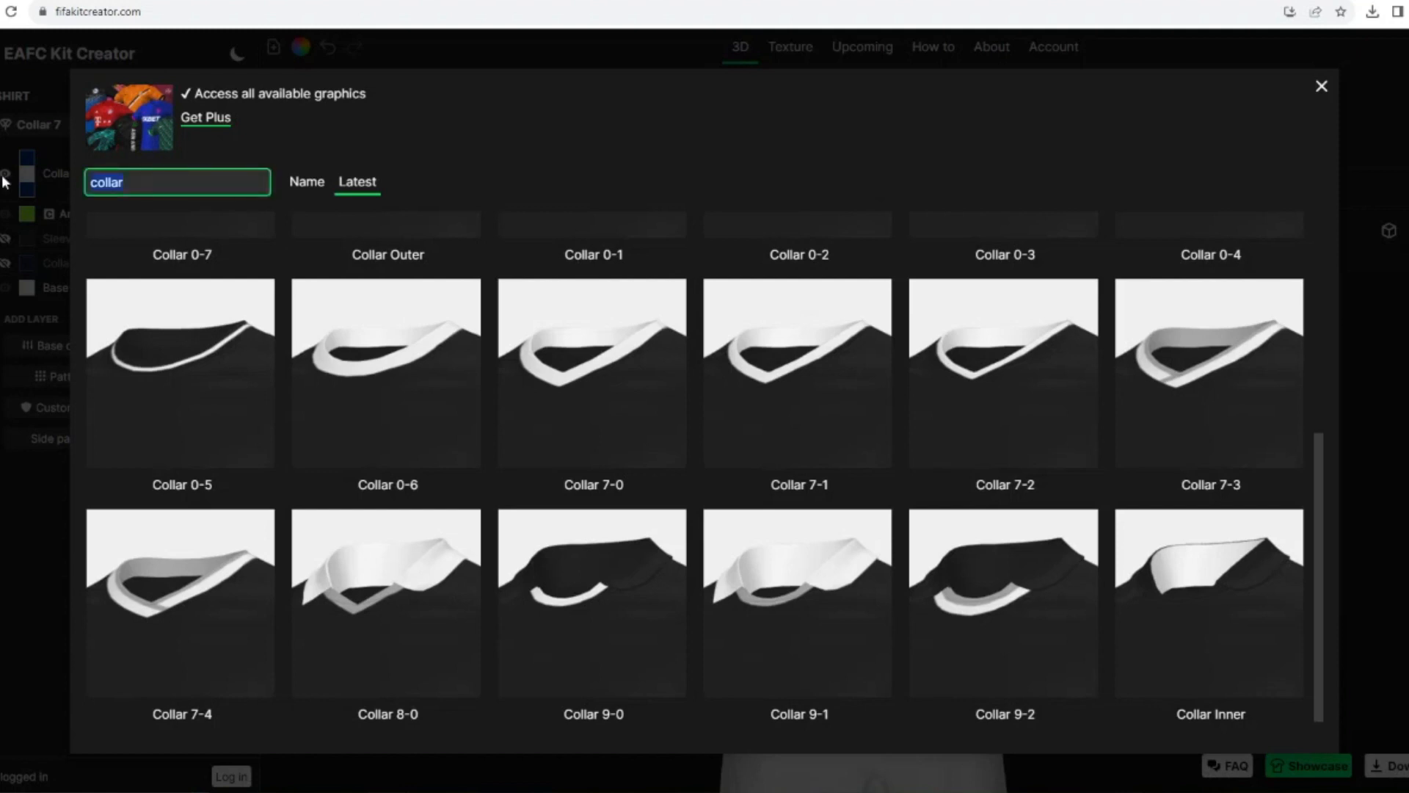
text(3 str)
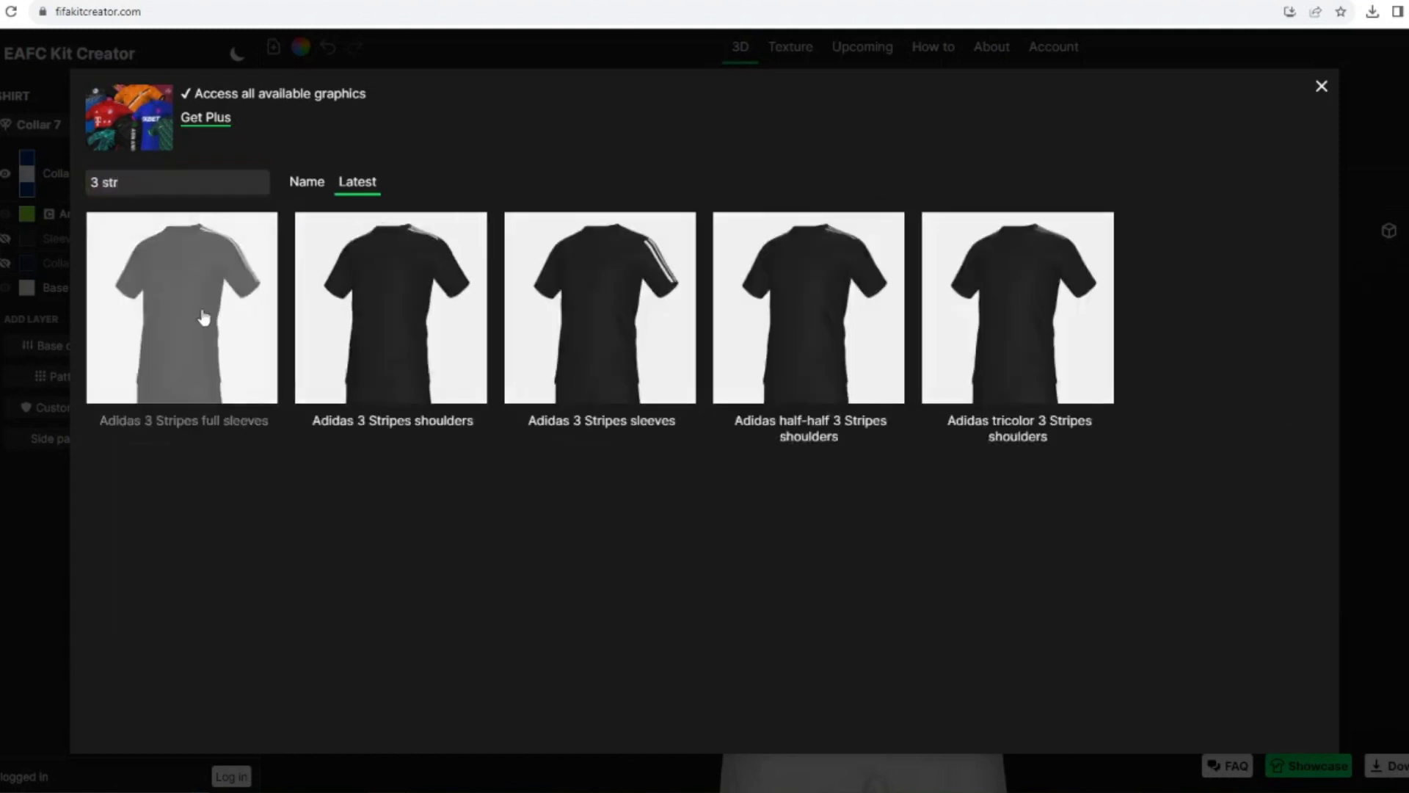
click(204, 317)
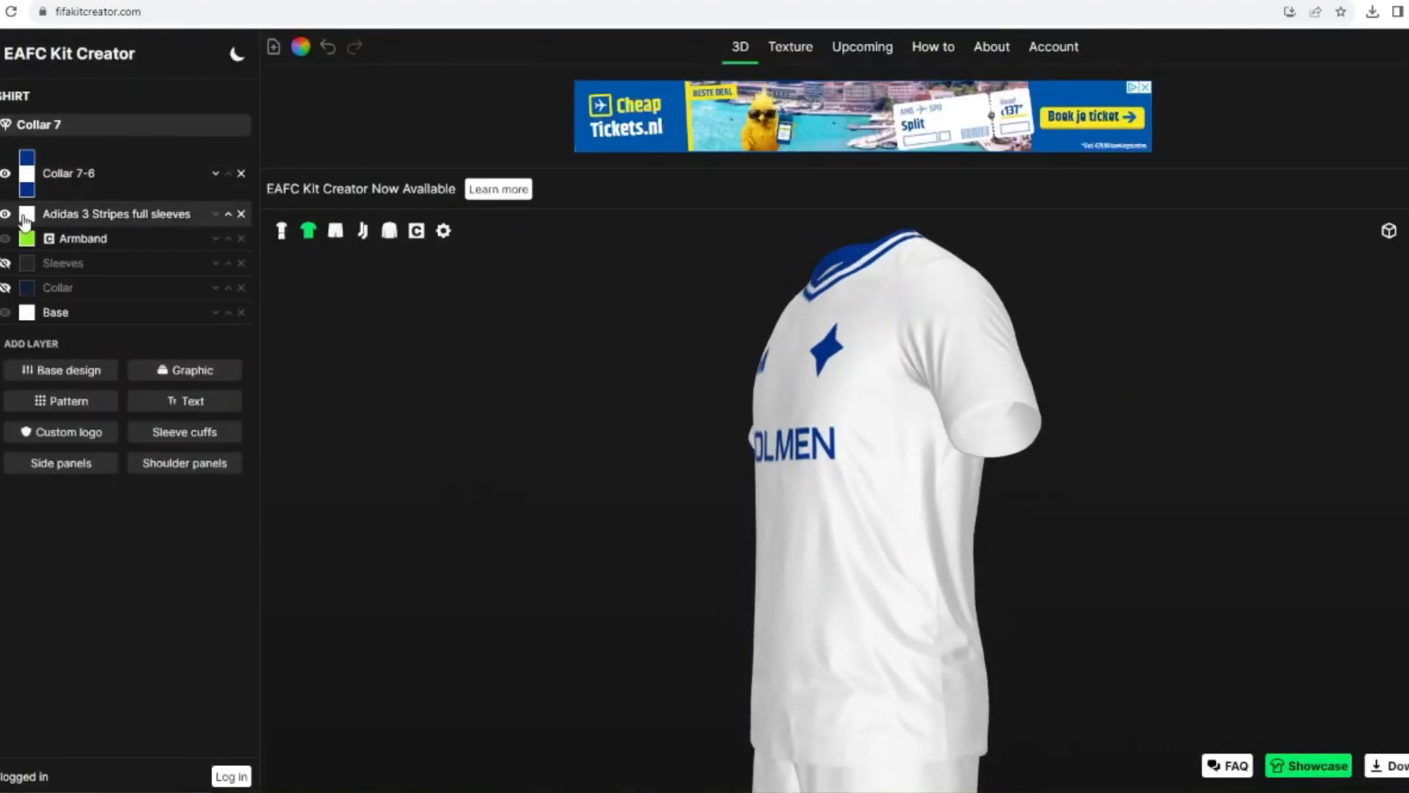
click(27, 213)
click(549, 460)
click(843, 500)
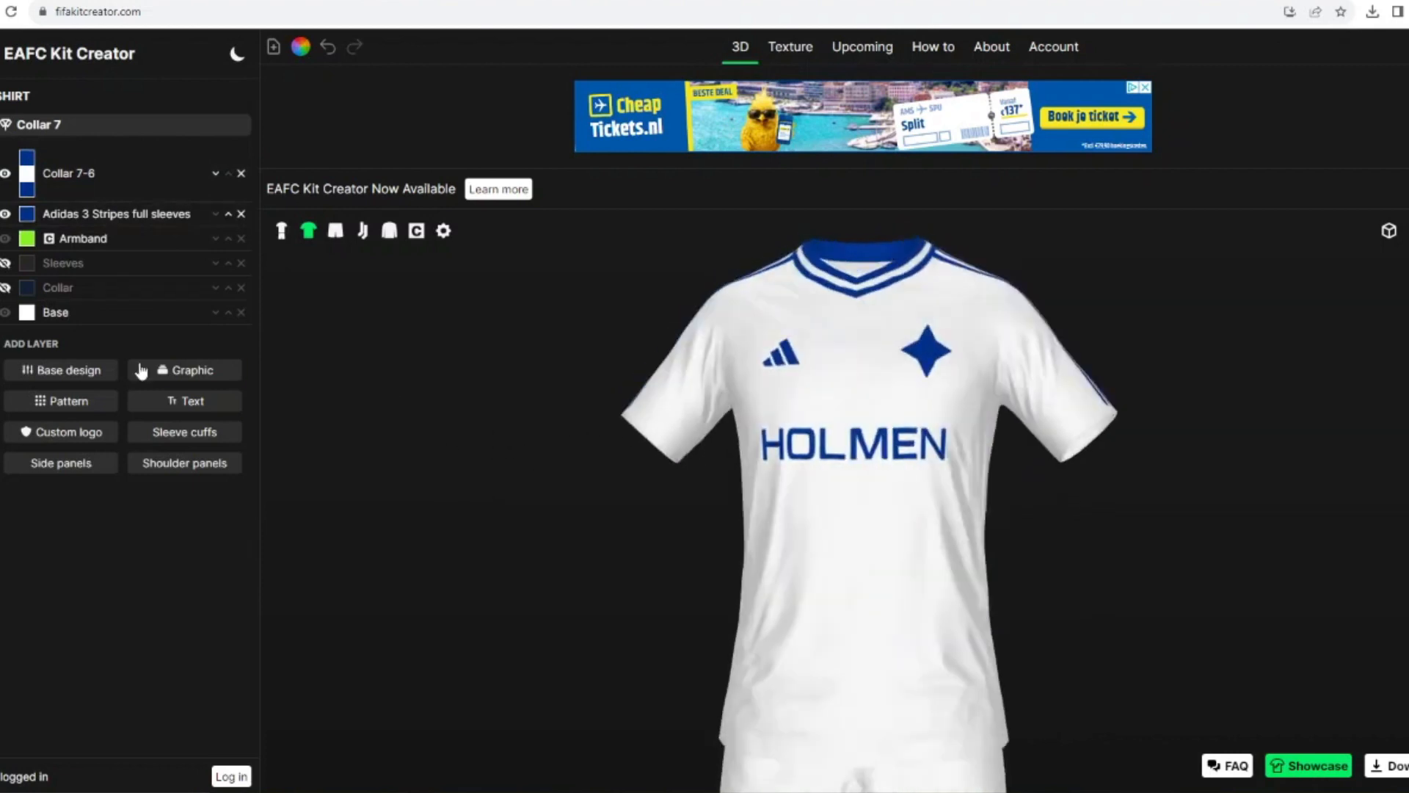
Step: Add sleeve cuffs with three colours to the shirt, coloured dark blue, white and dark blue
click(184, 431)
click(66, 172)
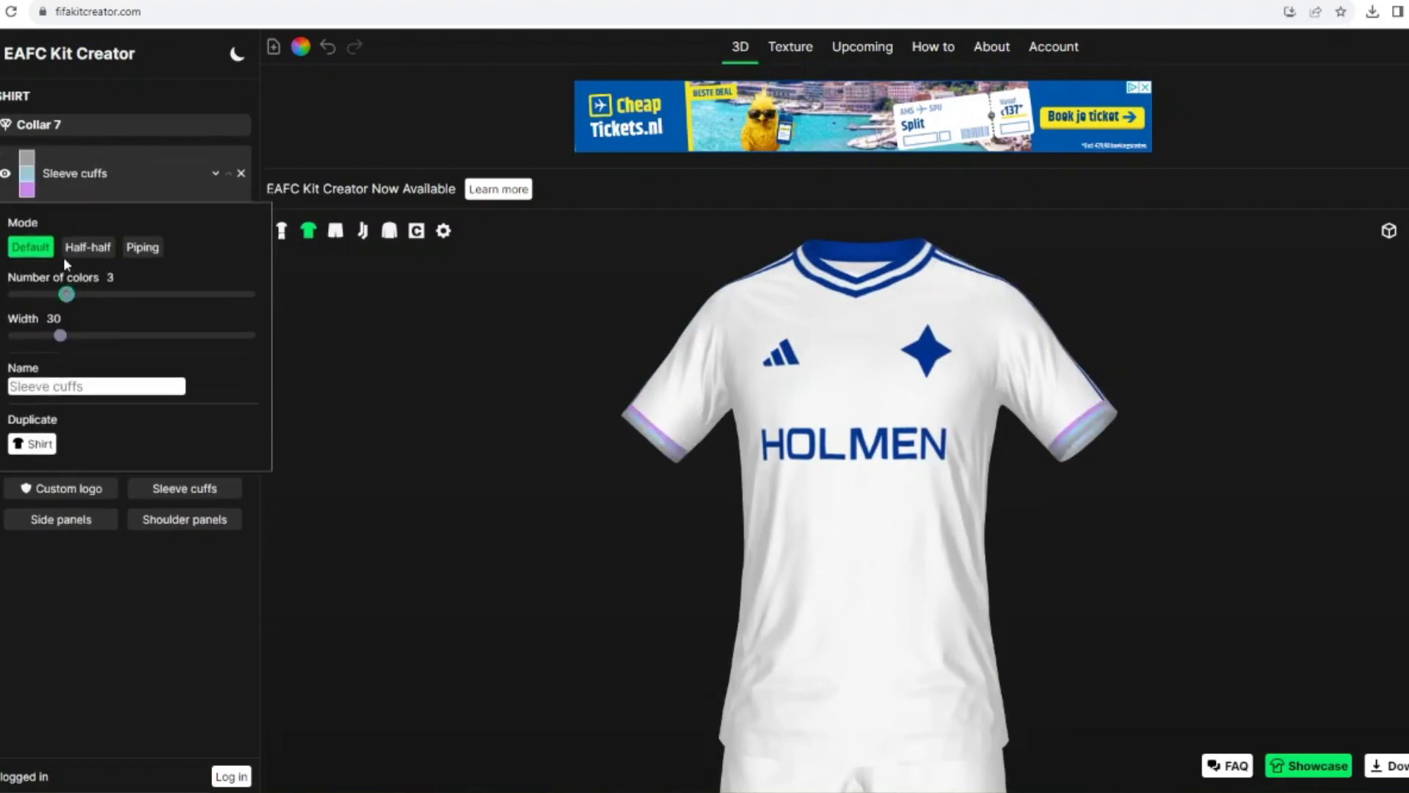
click(27, 157)
click(557, 454)
click(840, 502)
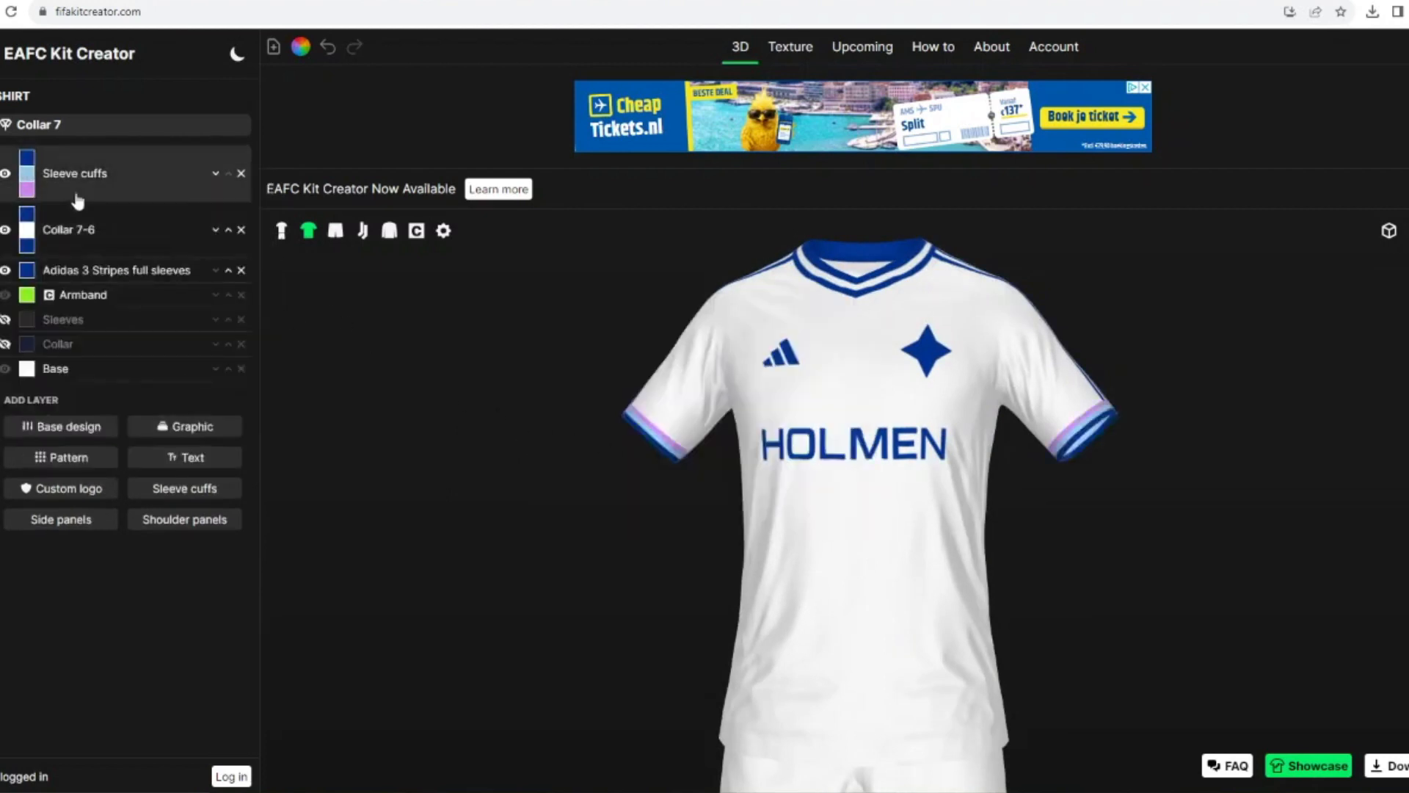
click(26, 173)
click(684, 337)
click(840, 502)
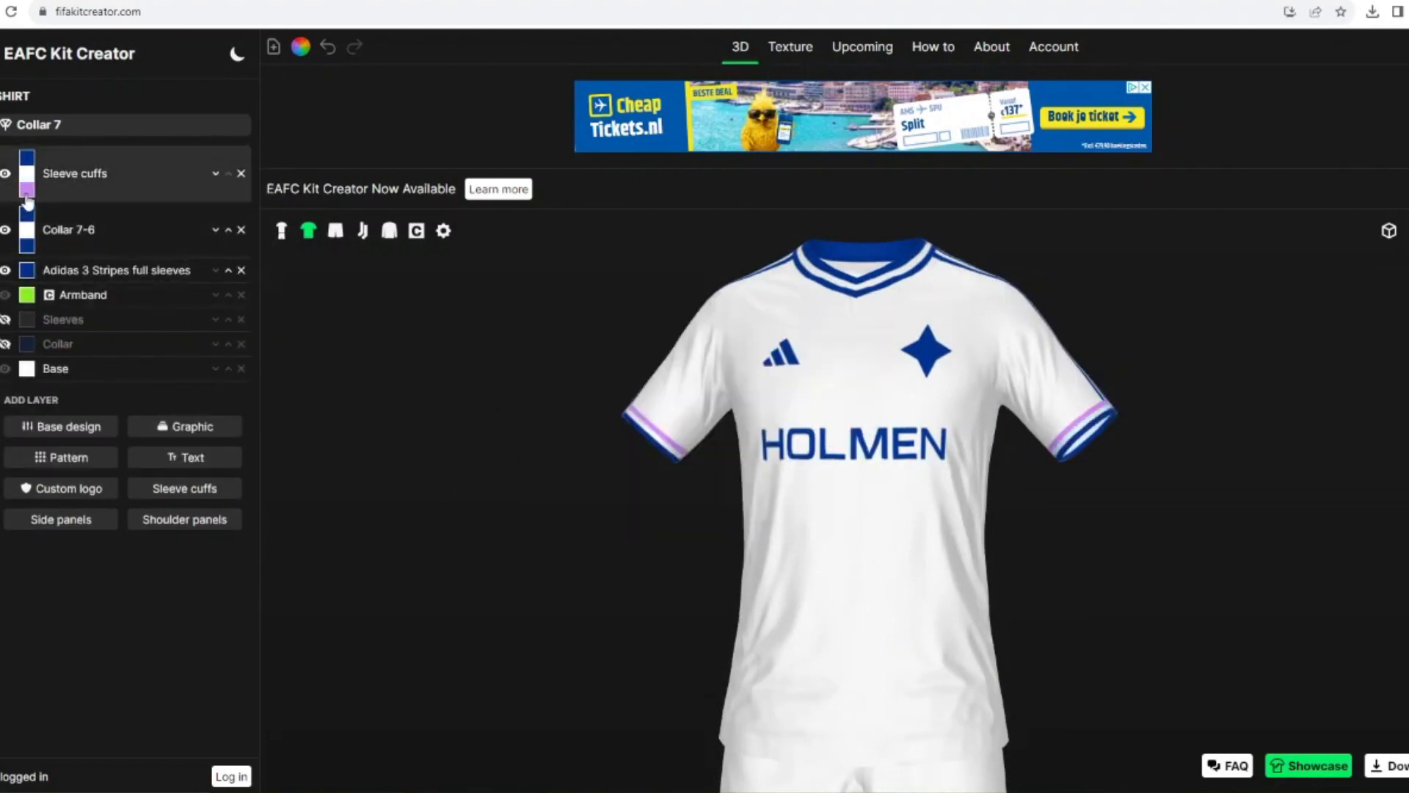
click(26, 189)
click(557, 454)
click(840, 502)
Step: Set the sleeve cuffs' width to 41 and check both sleeves
click(73, 173)
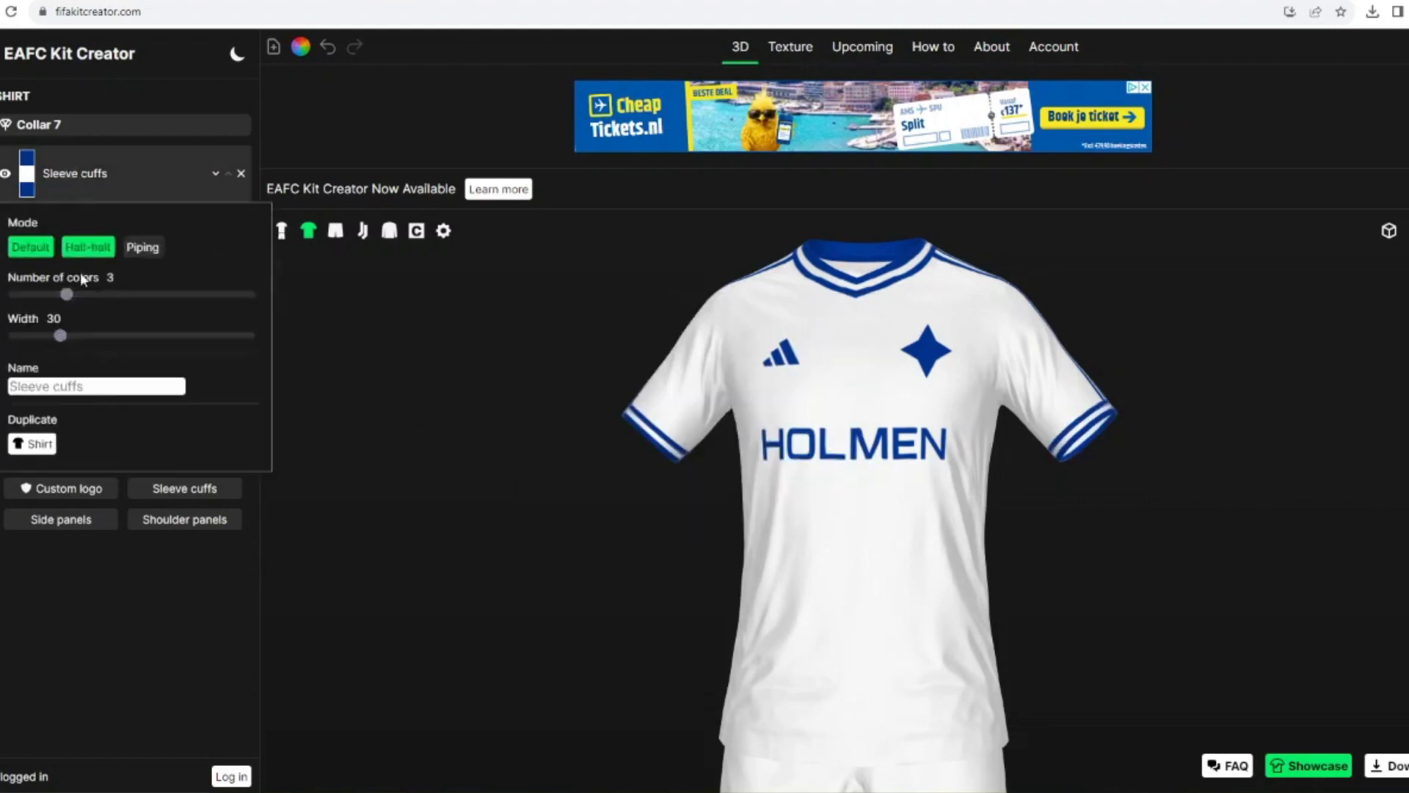
drag(71, 343, 77, 338)
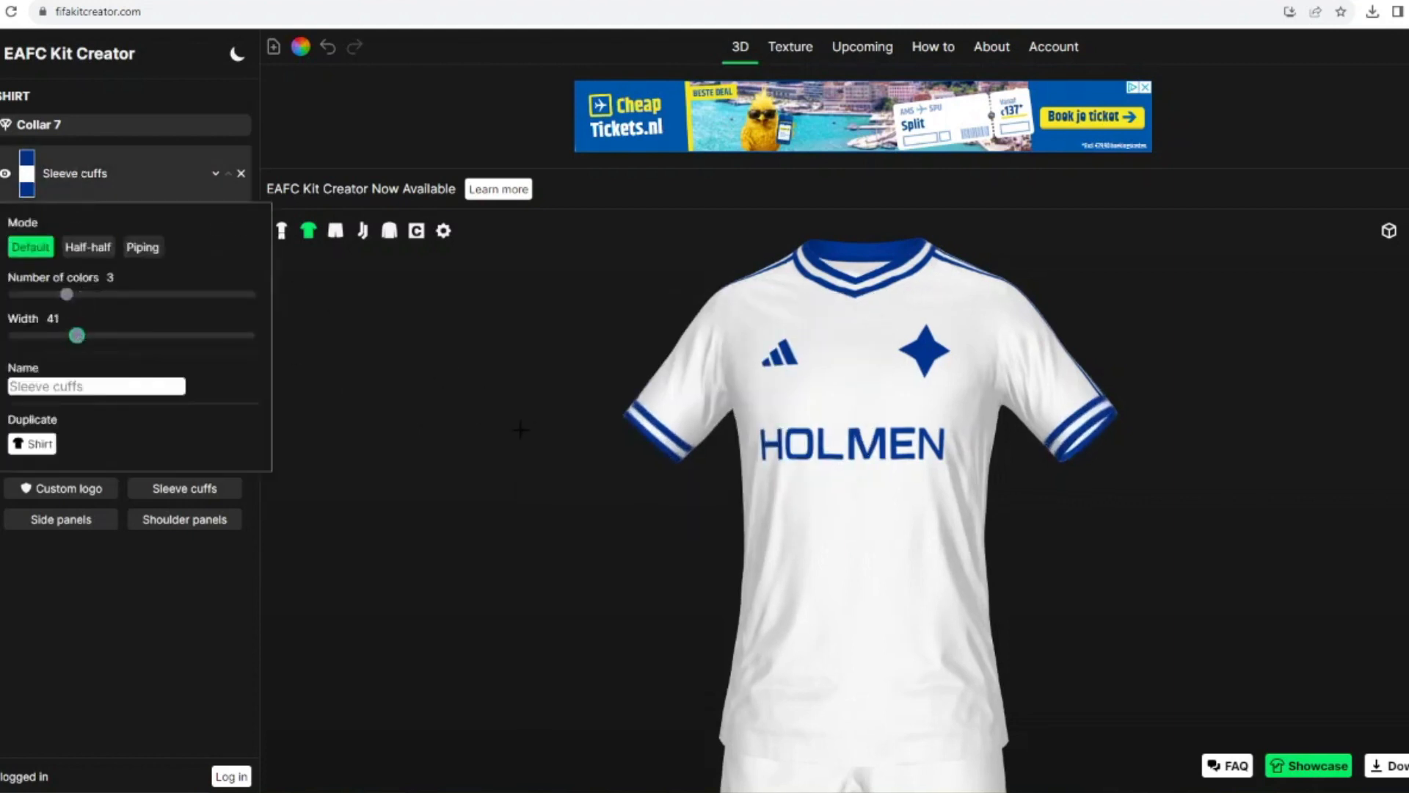
drag(519, 431, 559, 384)
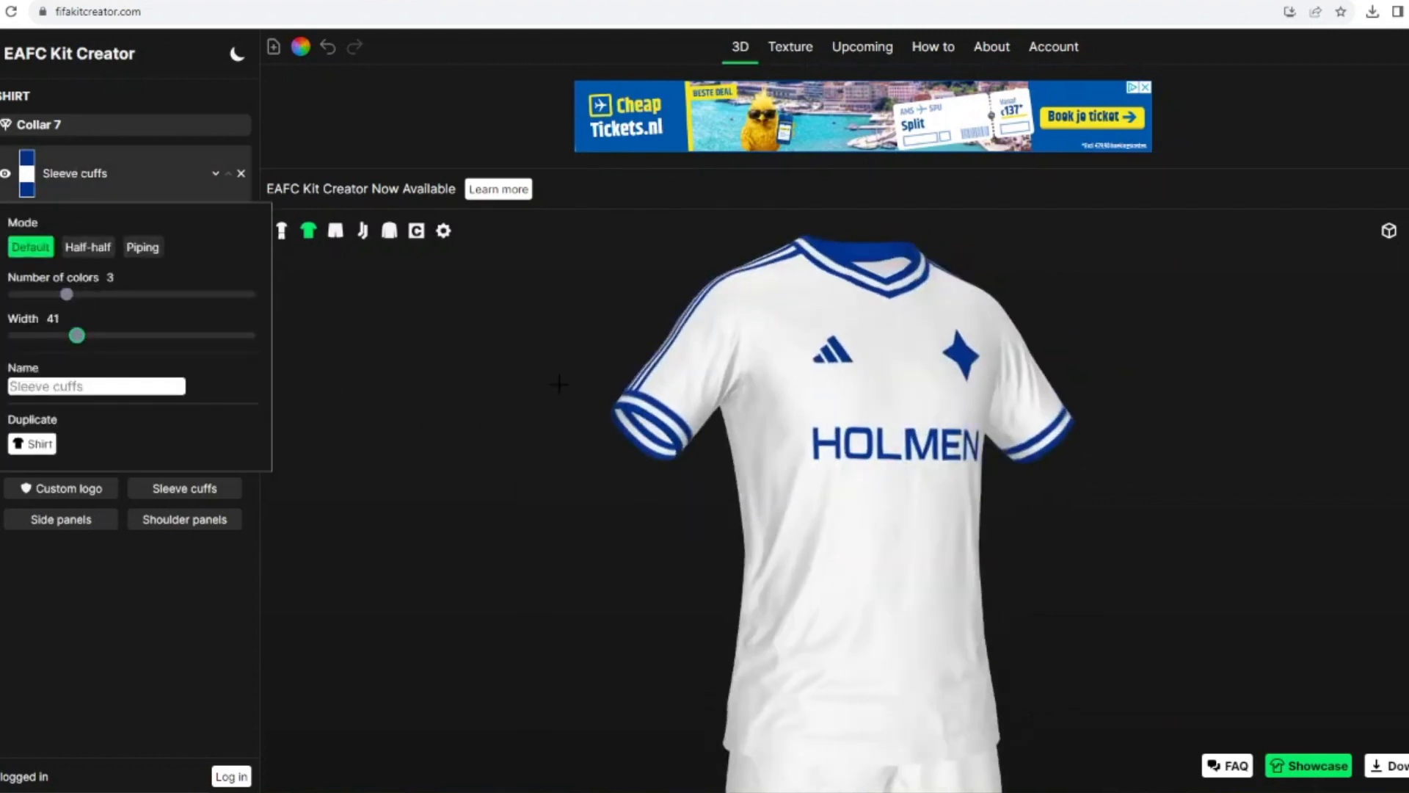
drag(1061, 265, 277, 512)
Step: Try the Adidas tricolor 3 Stripes graphic on the shorts
click(335, 231)
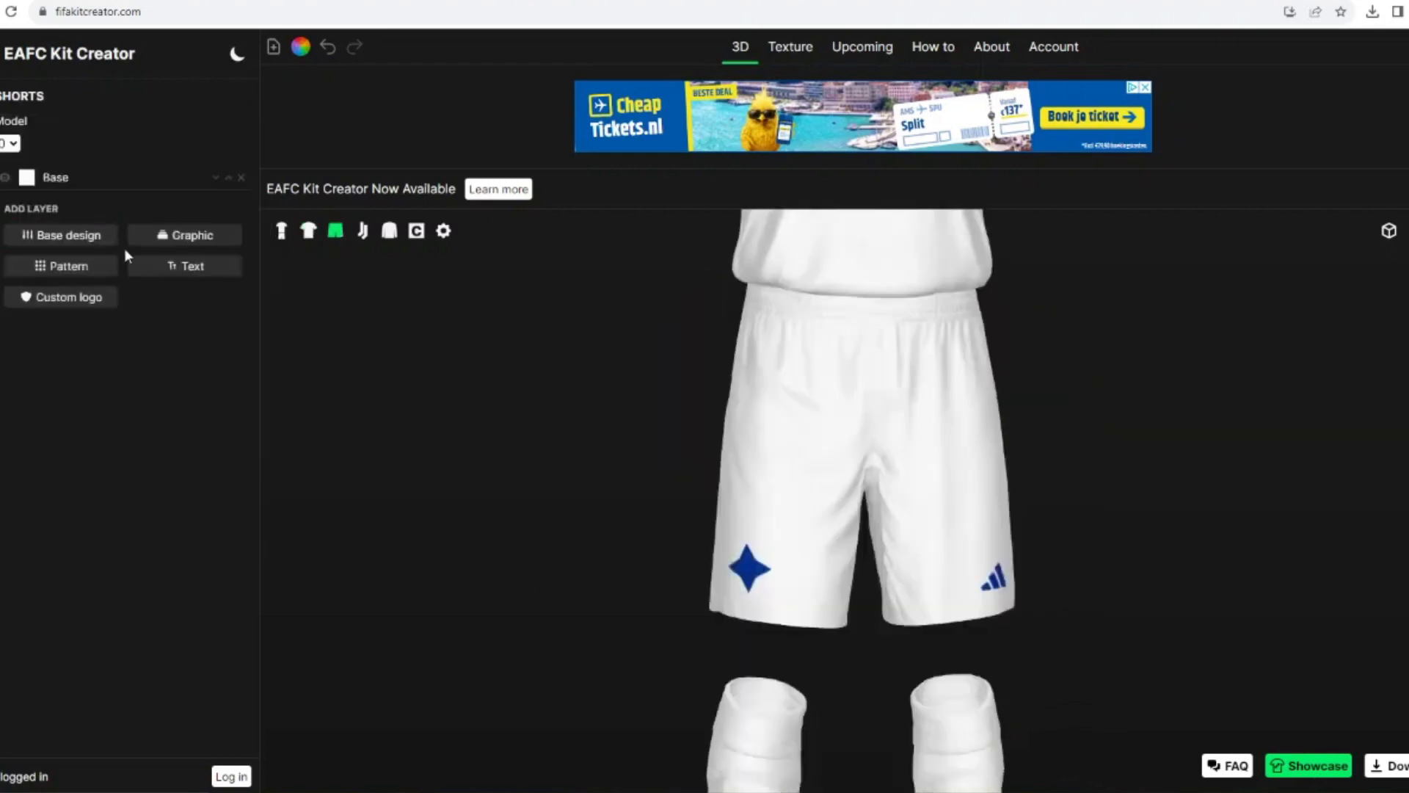
drag(288, 322, 307, 328)
click(192, 236)
scroll(1013, 579, down, 3)
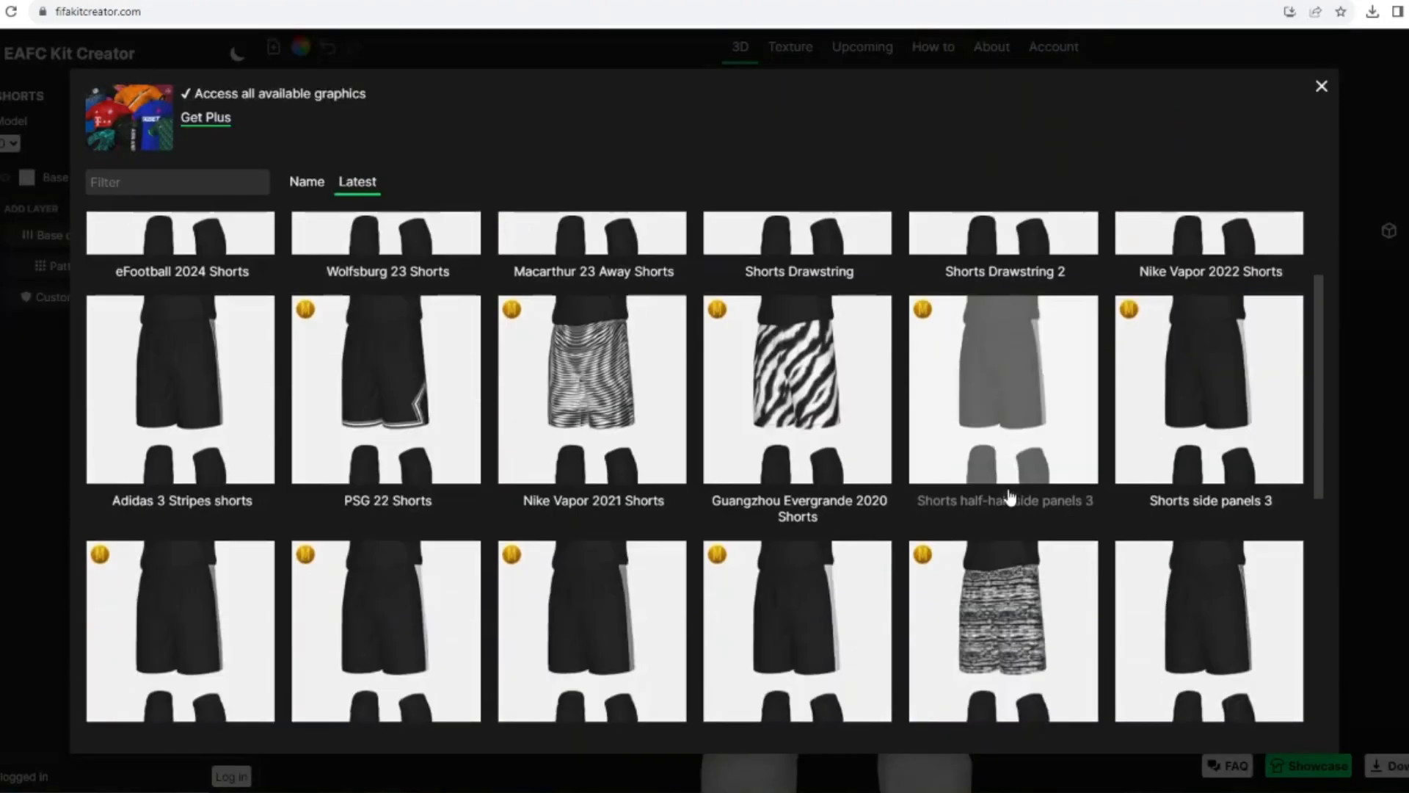
scroll(539, 502, down, 5)
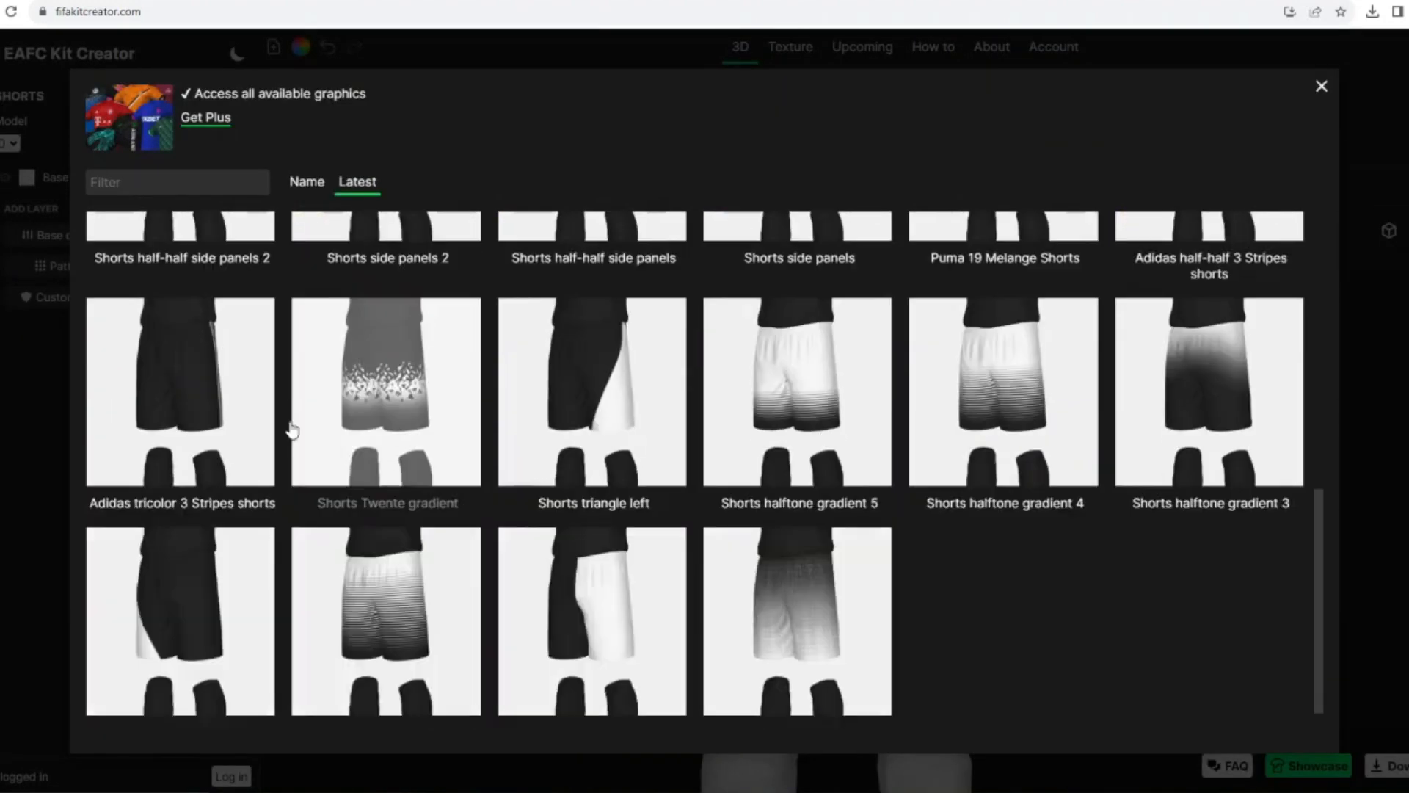
click(211, 403)
click(232, 198)
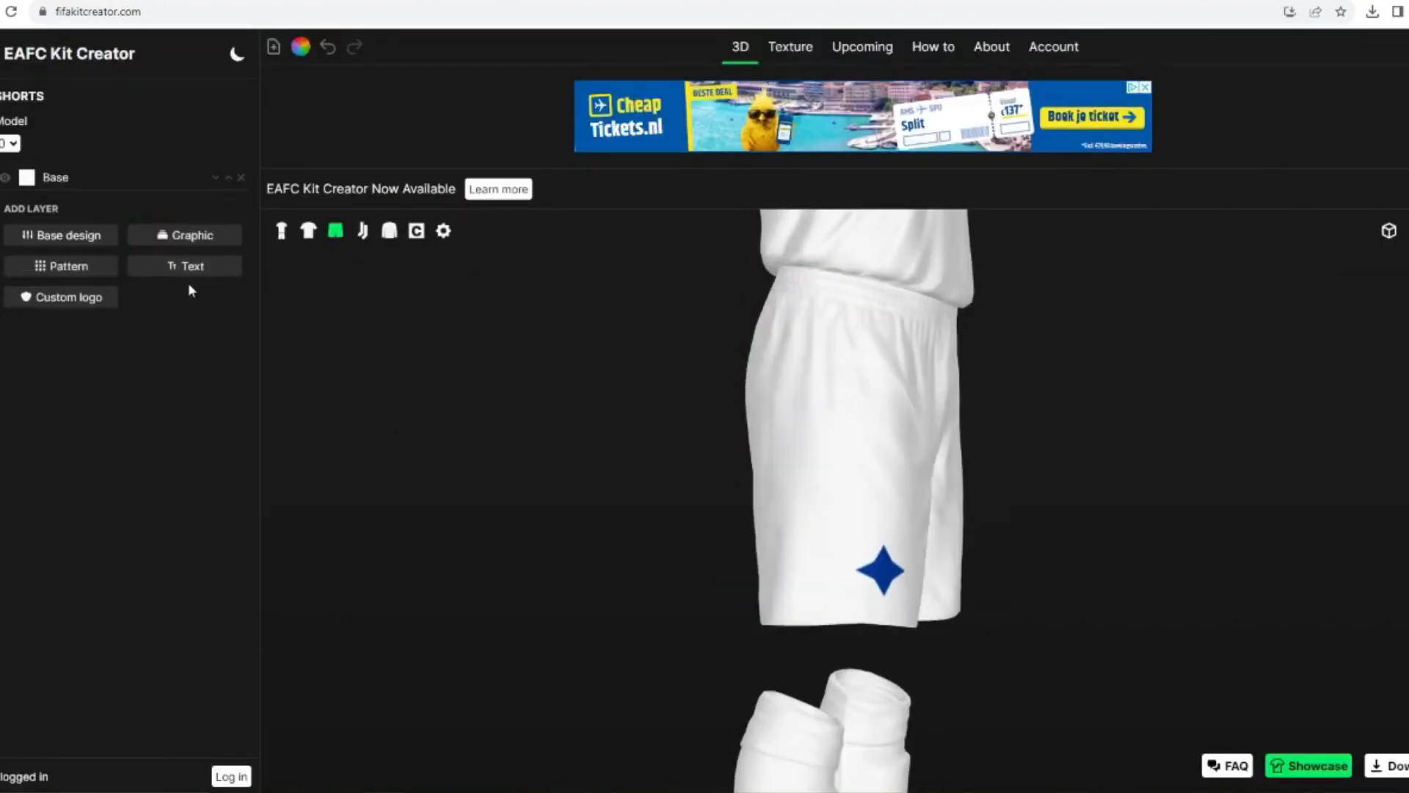
Step: Add the Adidas 3 Stripes shorts graphic, colour it with the saved dark blue and view the full kit
click(192, 235)
click(240, 532)
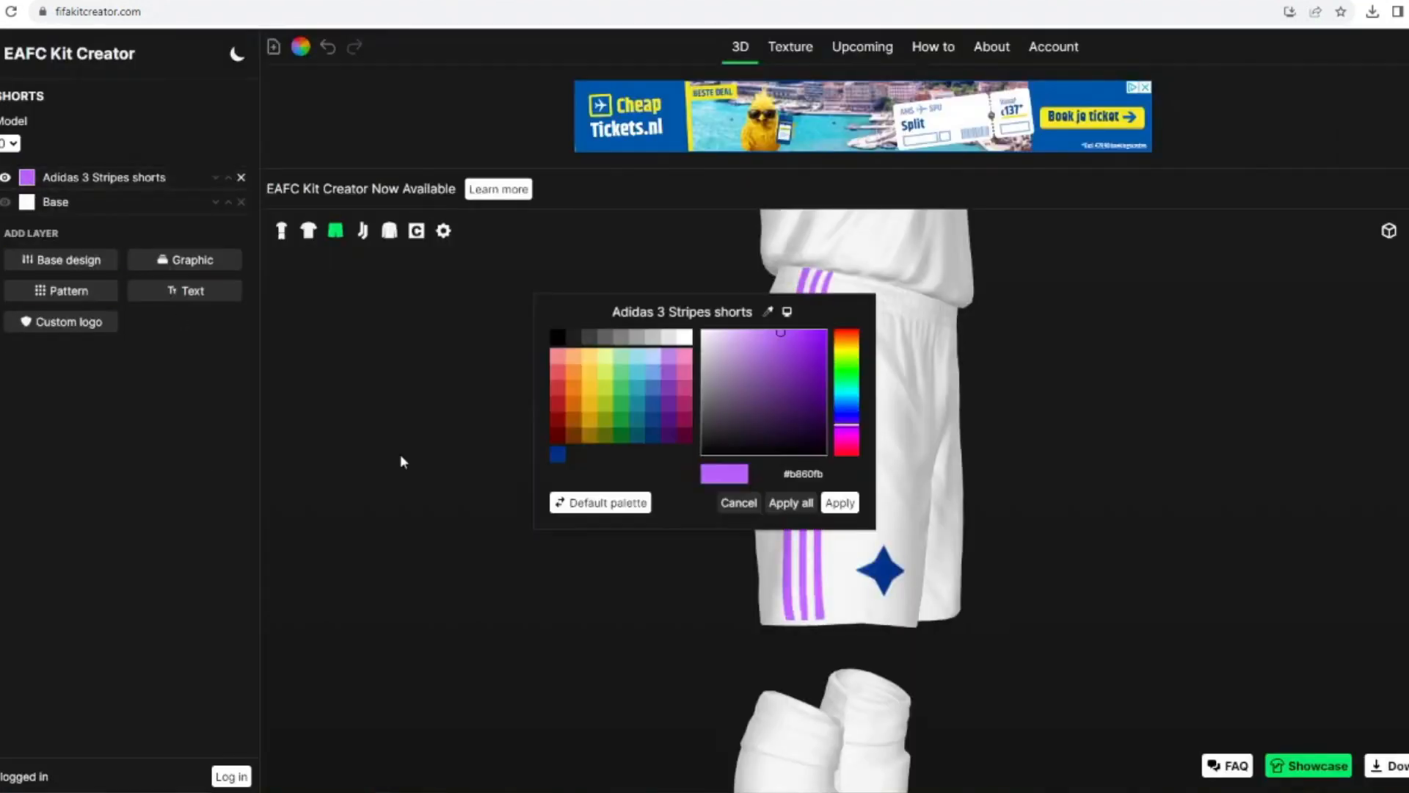
click(557, 455)
click(839, 503)
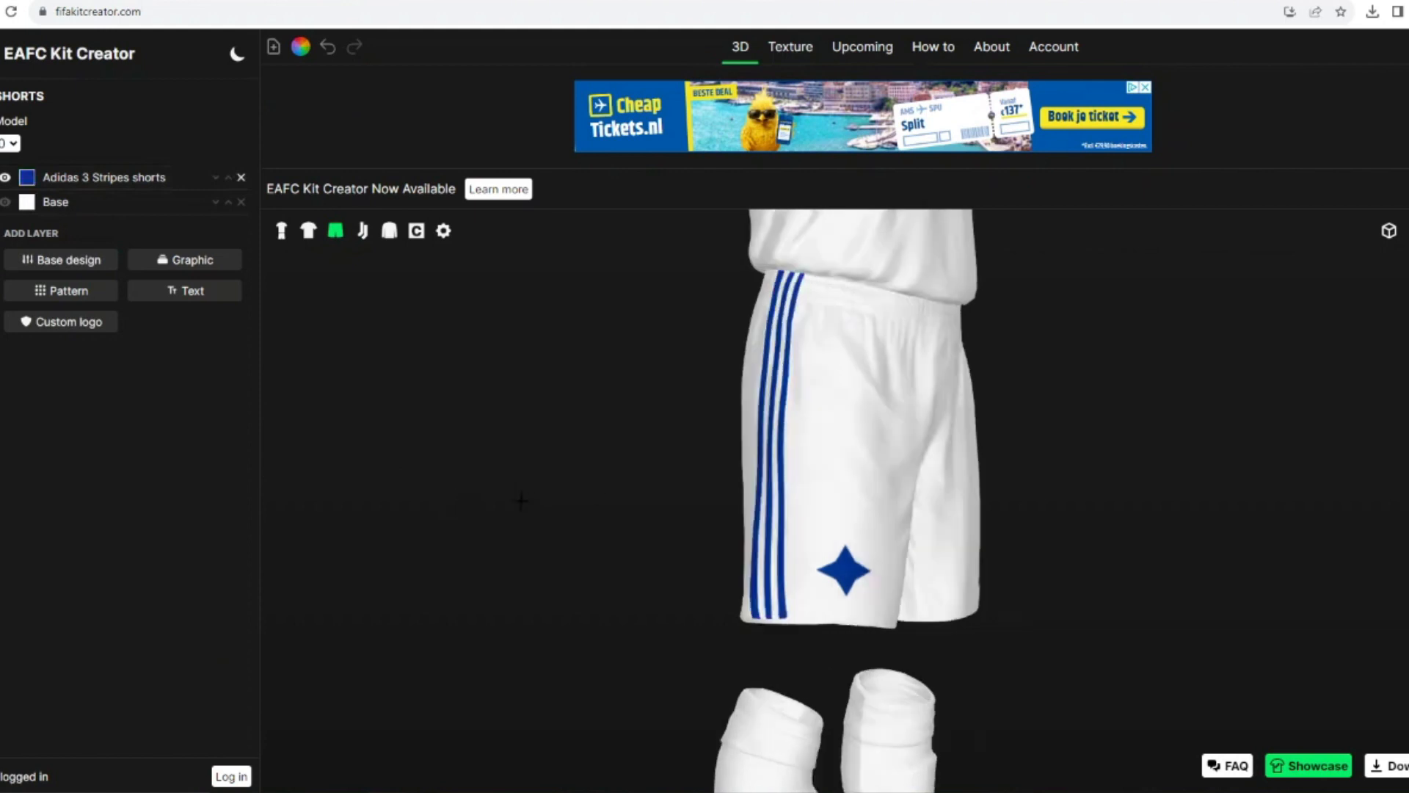
click(281, 231)
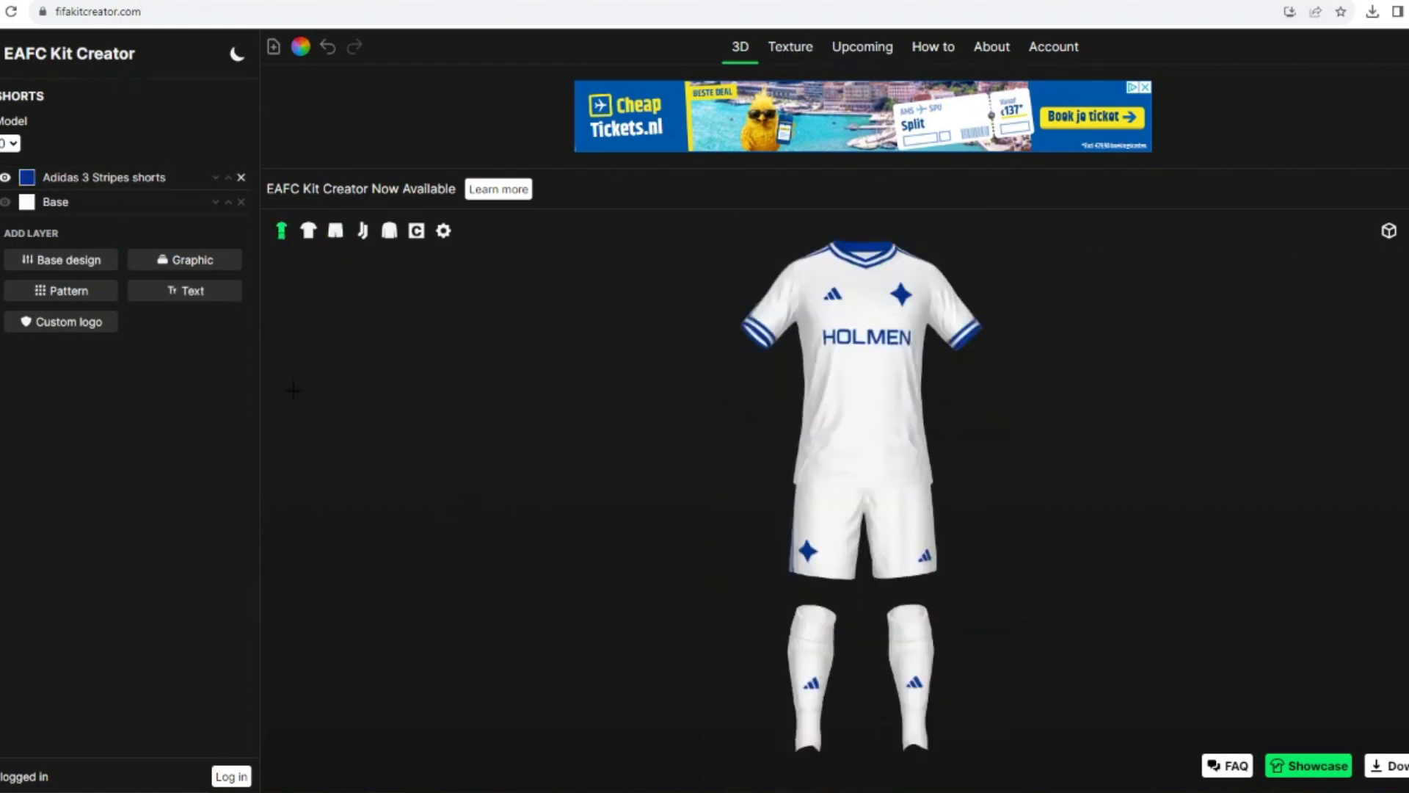
mouse_move(512, 500)
mouse_down()
mouse_move(557, 509)
mouse_move(443, 503)
mouse_move(519, 490)
mouse_up()
Step: Add the Adidas 3 Stripes socks graphic to the socks and colour it dark blue #003089
click(2, 253)
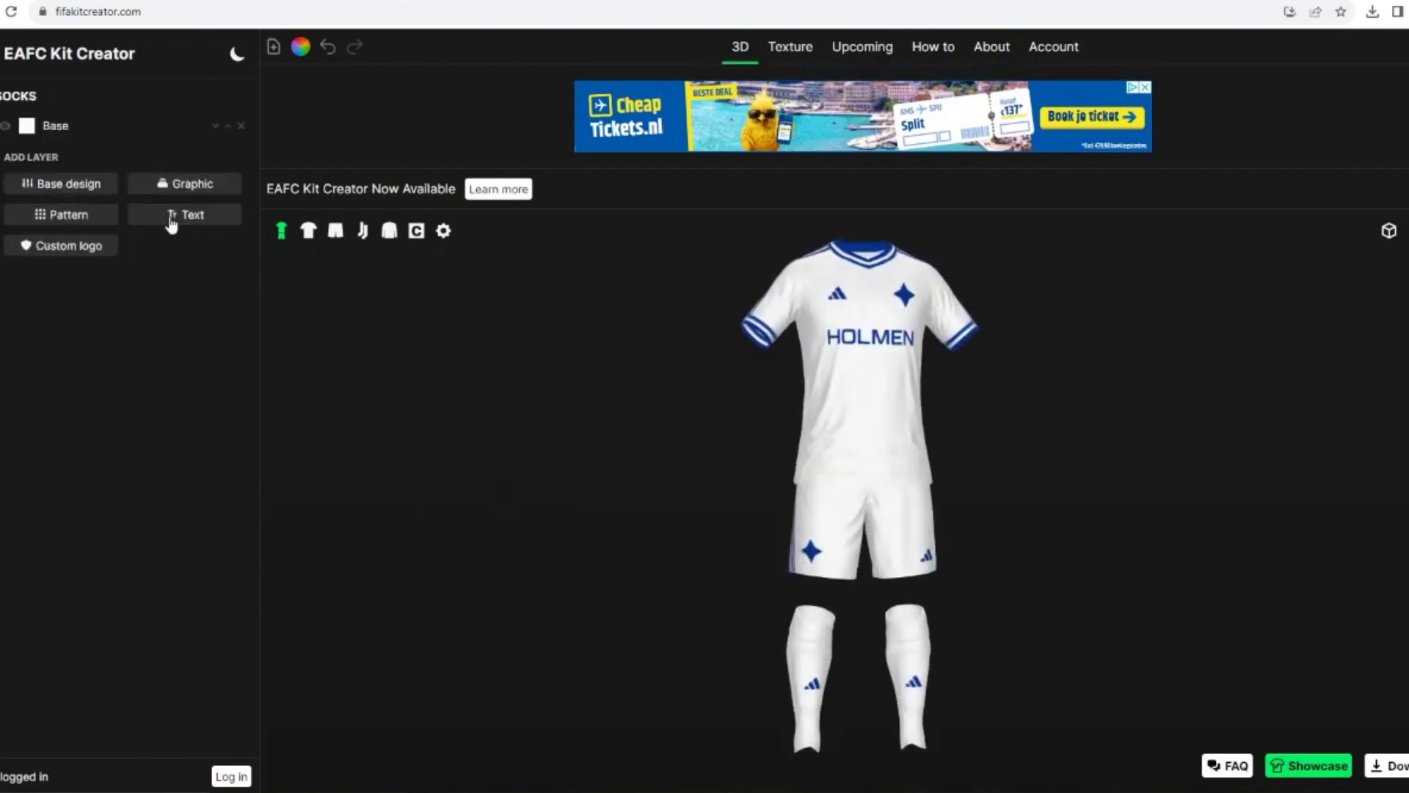
click(157, 191)
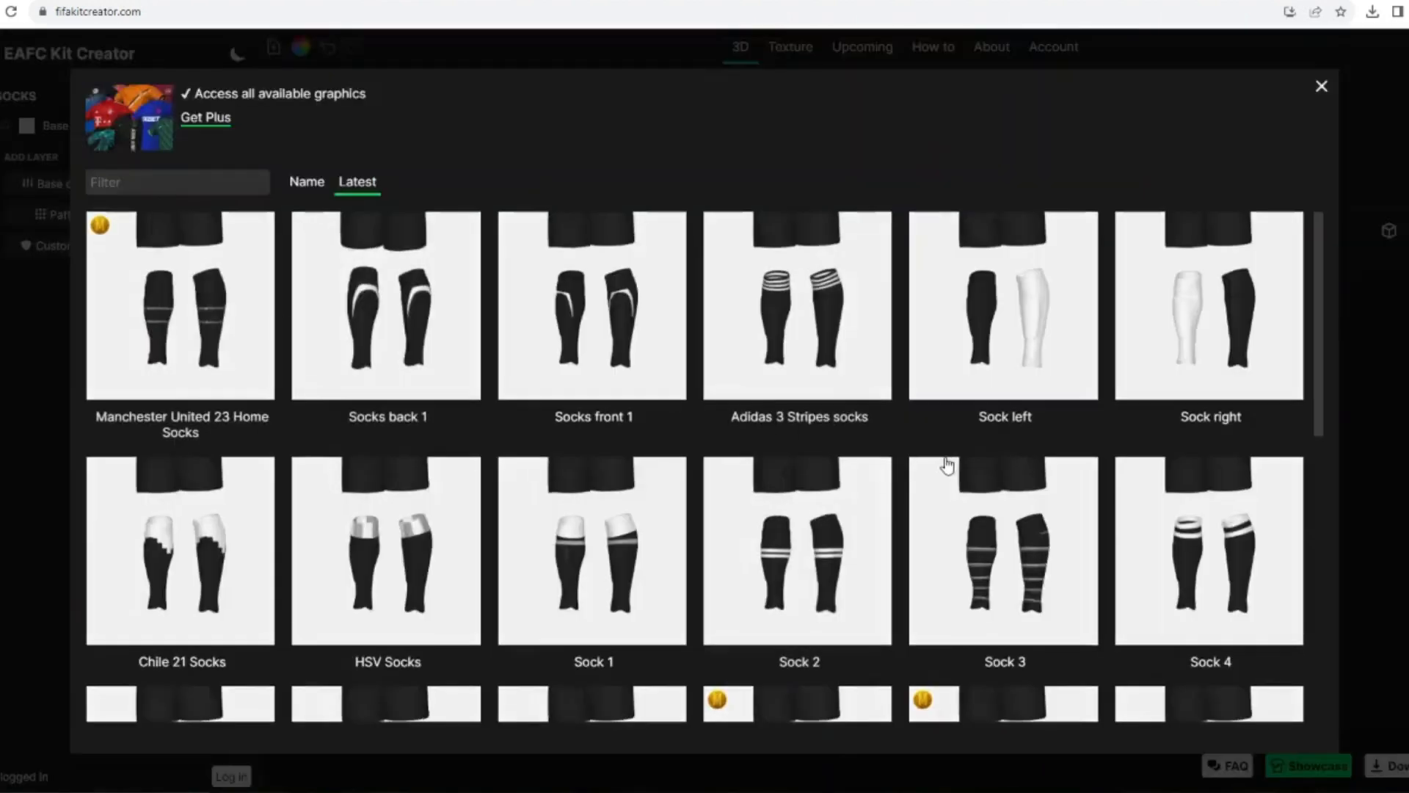
scroll(519, 468, down, 7)
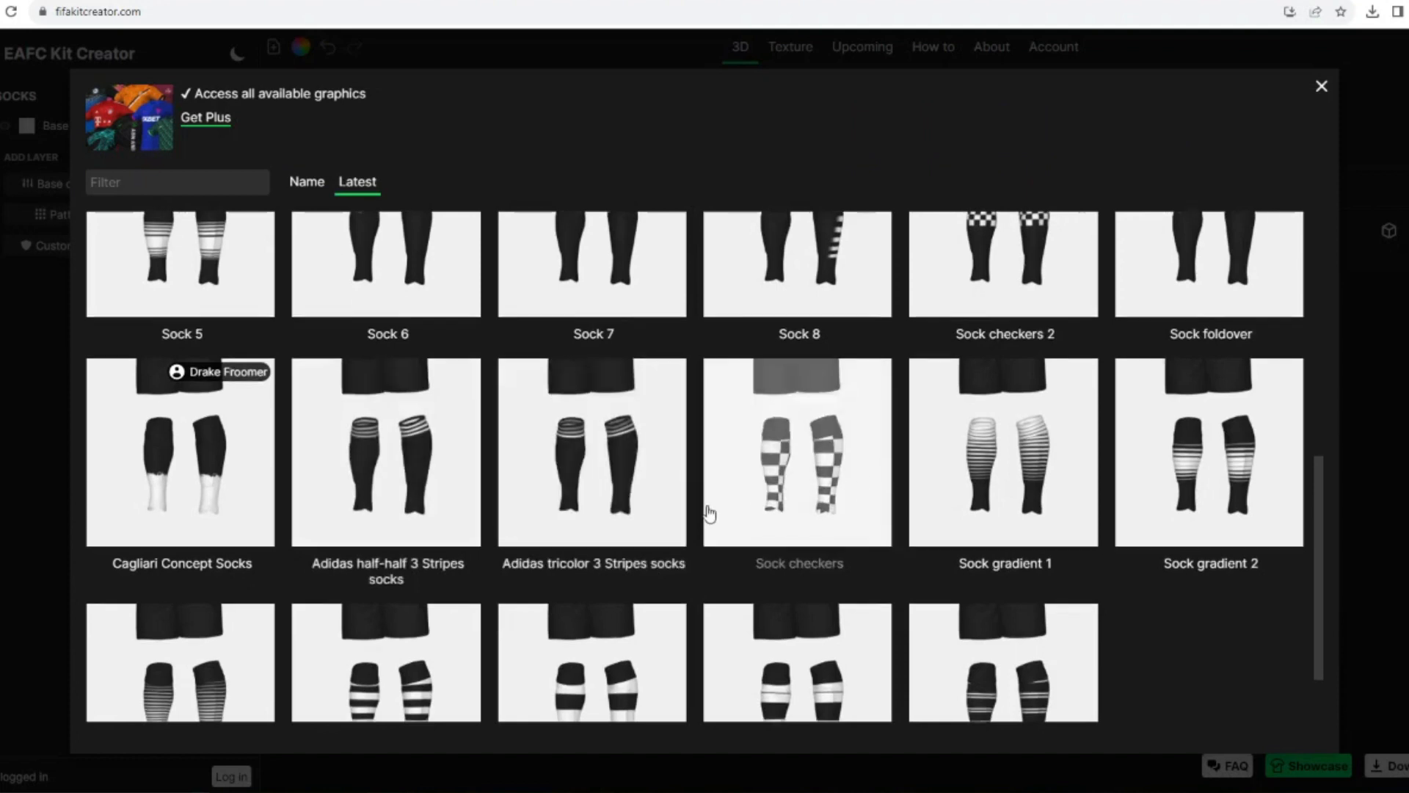
scroll(474, 466, up, 5)
click(780, 308)
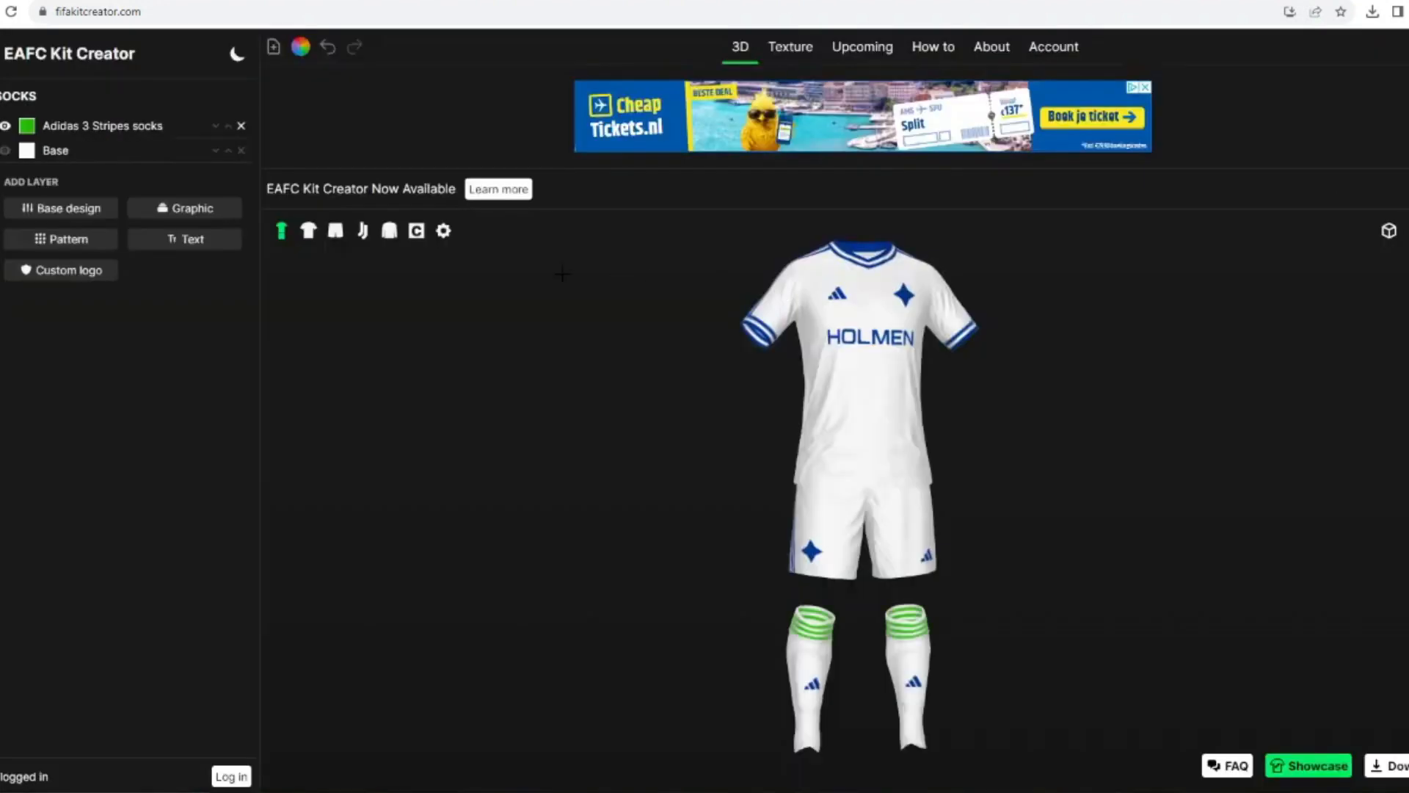
click(26, 126)
click(567, 462)
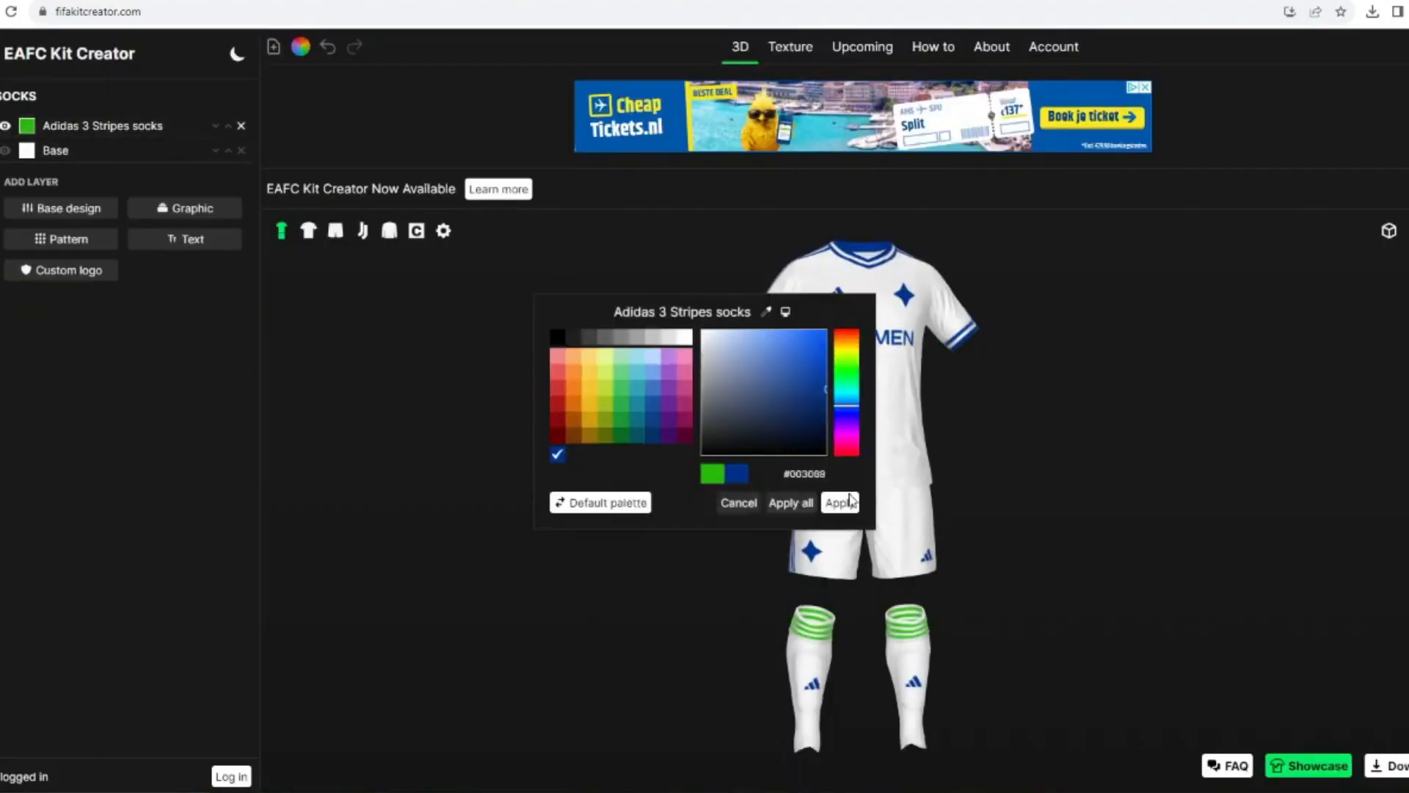
click(842, 500)
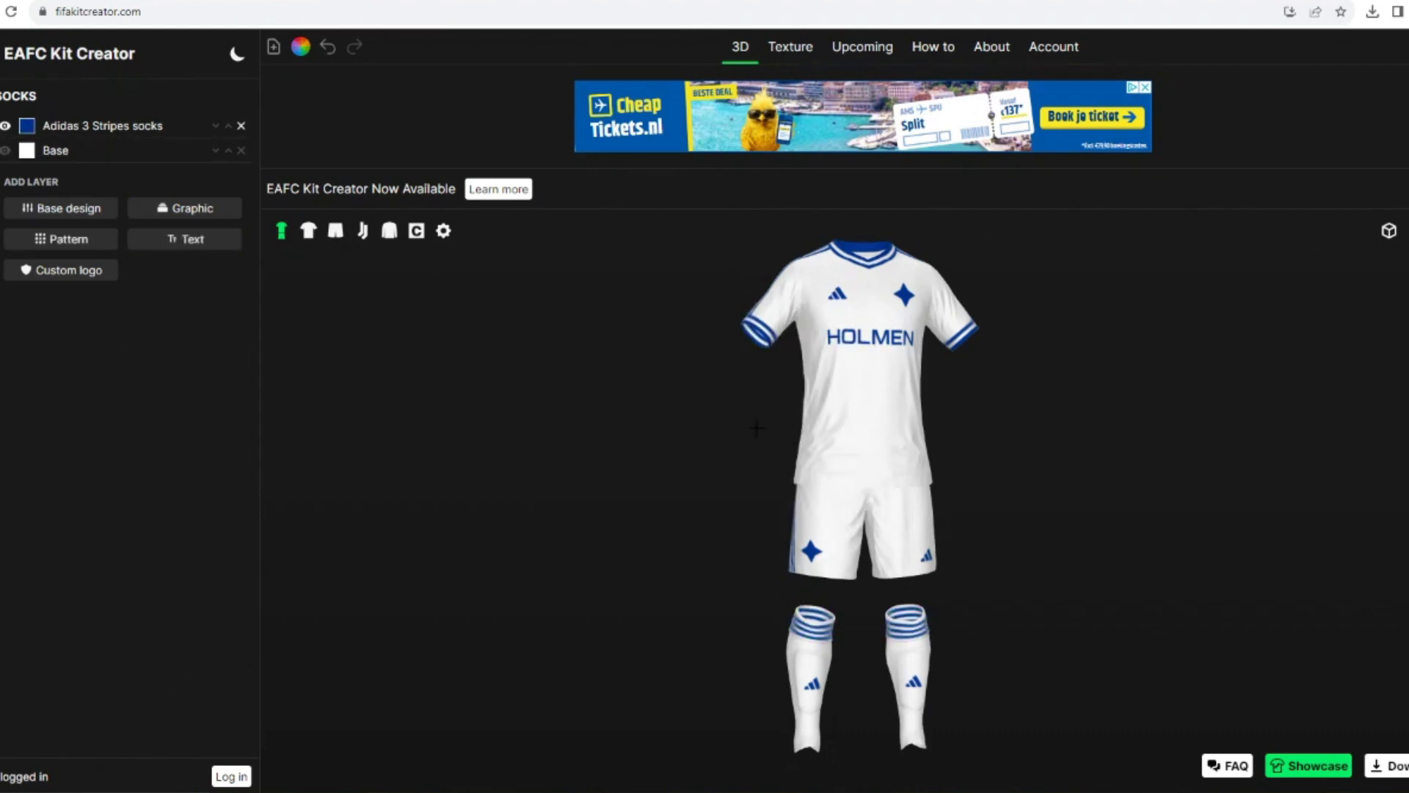
Step: Add the Zig Zag 12 pattern to the shirt
click(308, 231)
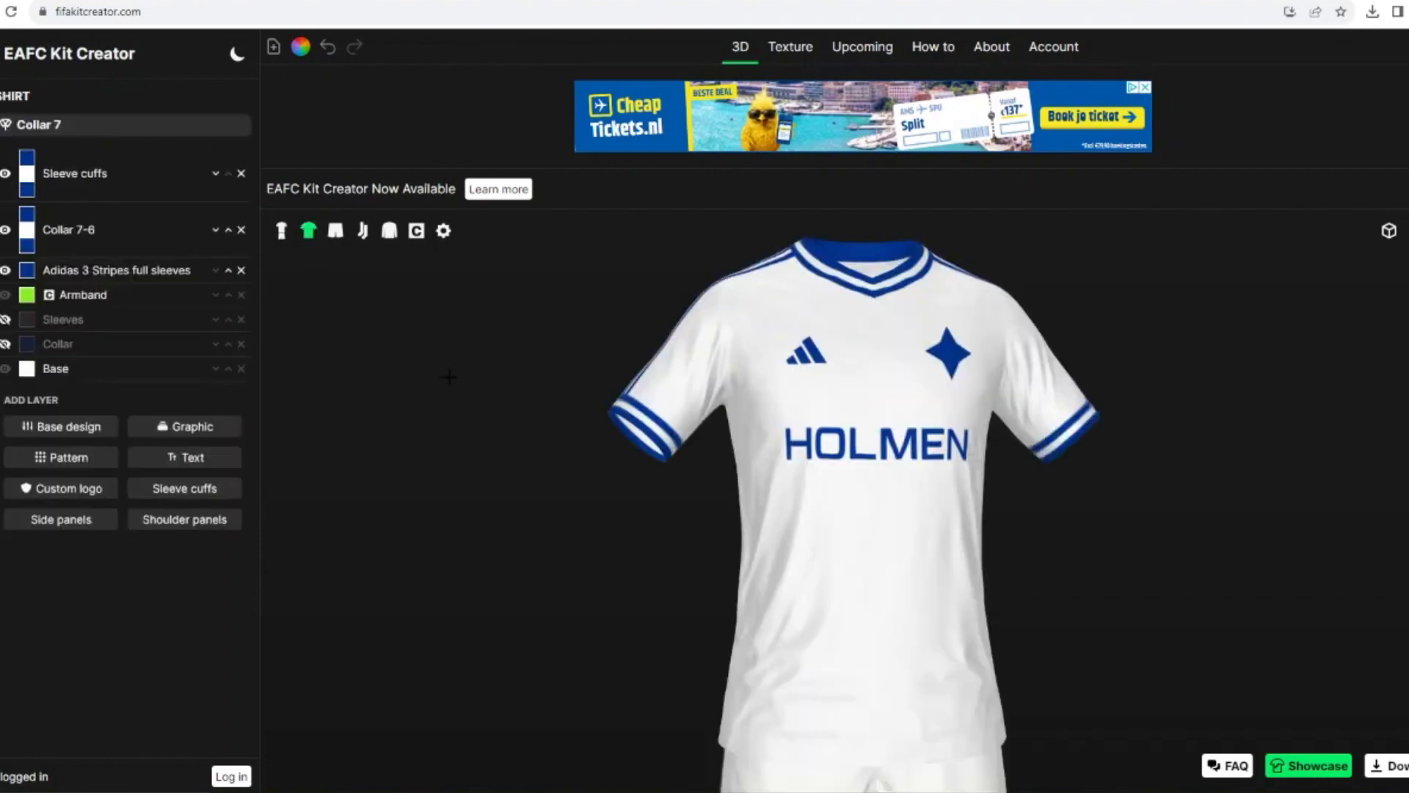
click(67, 456)
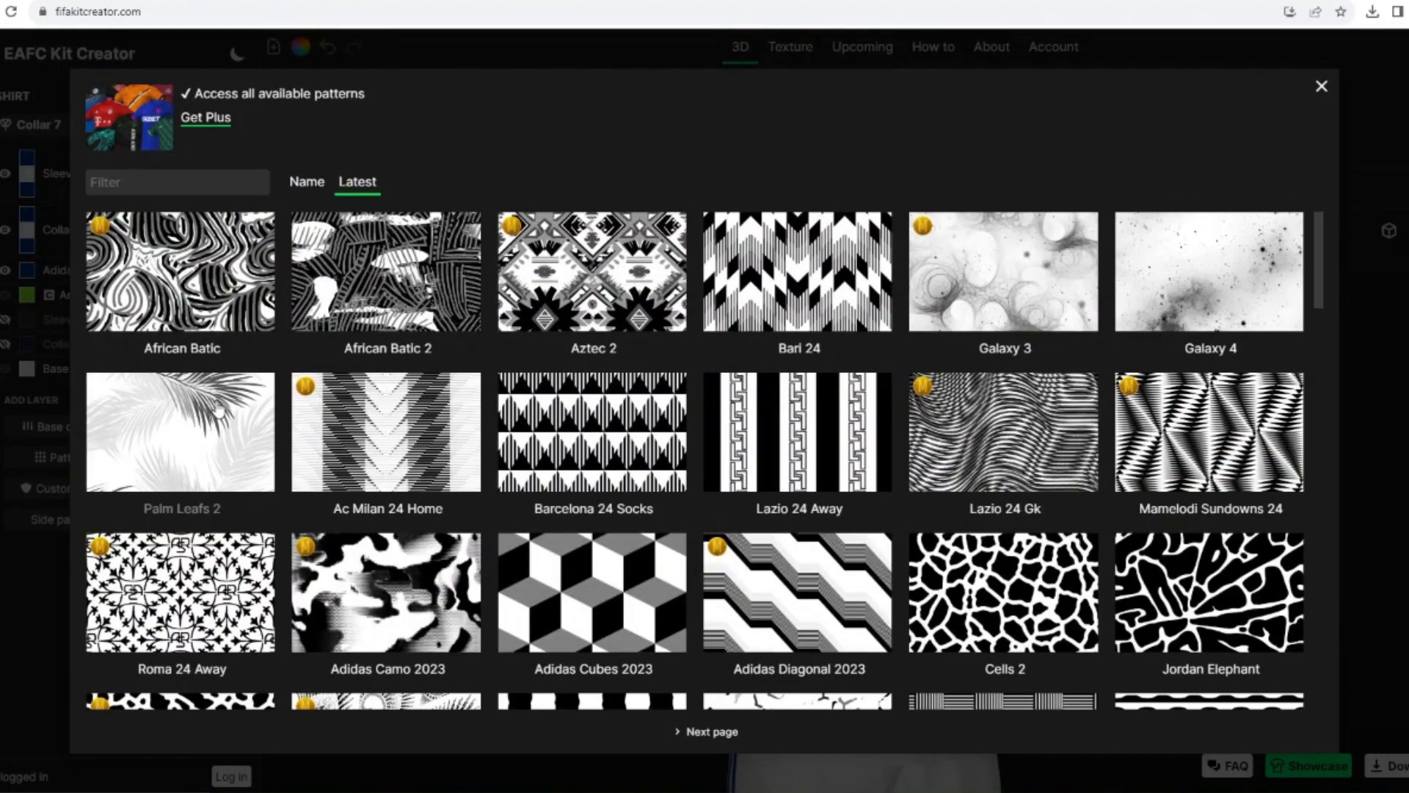
scroll(814, 371, down, 5)
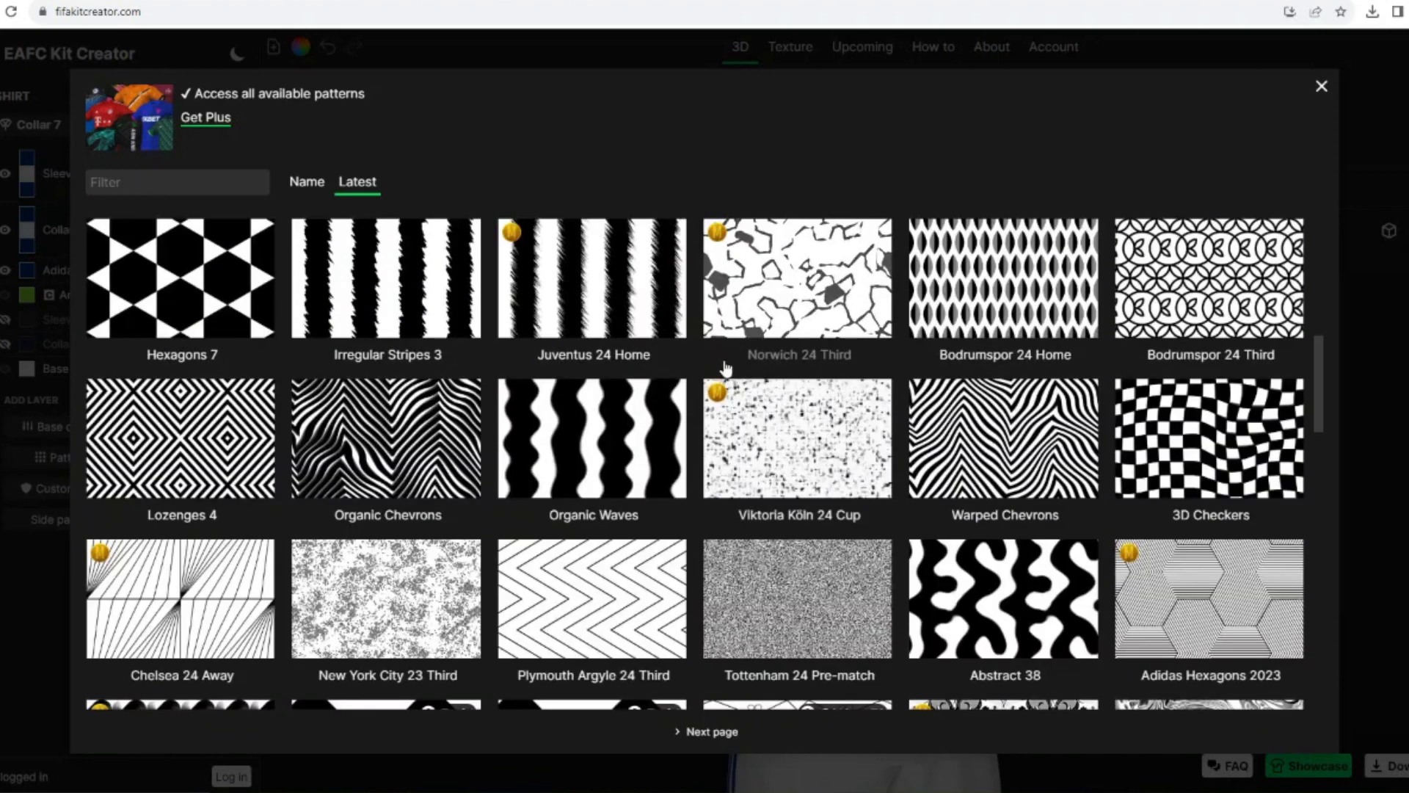
scroll(725, 367, down, 7)
scroll(1010, 446, up, 3)
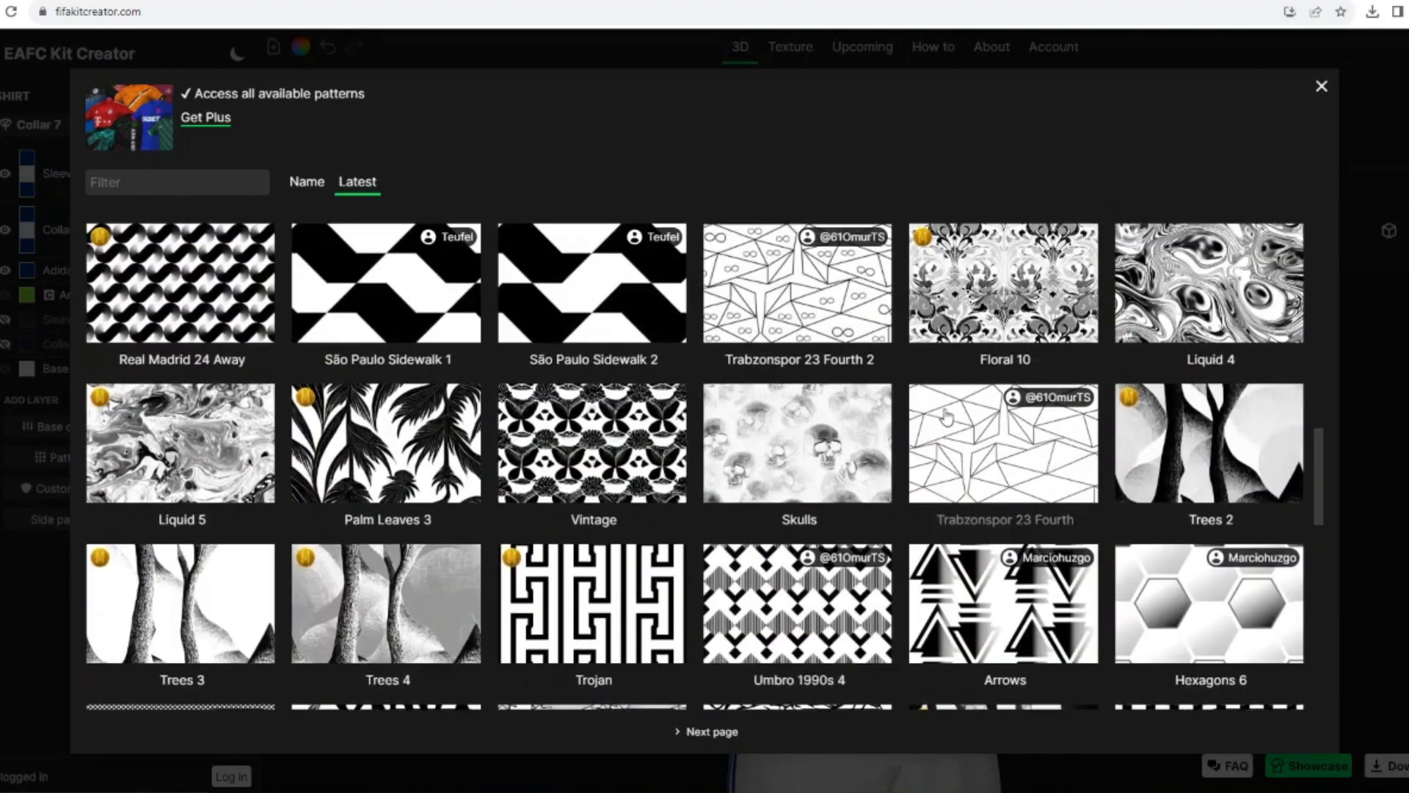
scroll(1010, 446, down, 3)
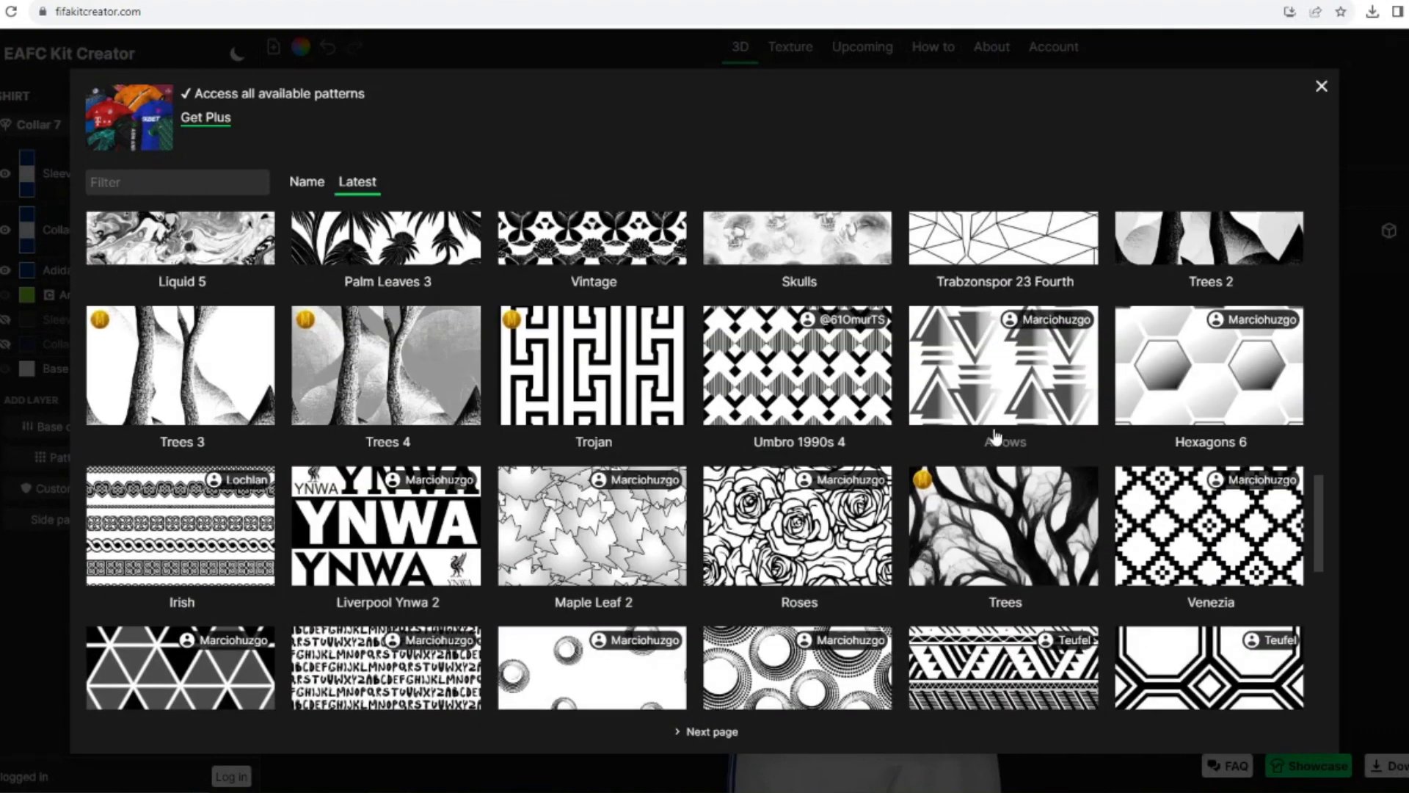
scroll(954, 419, down, 10)
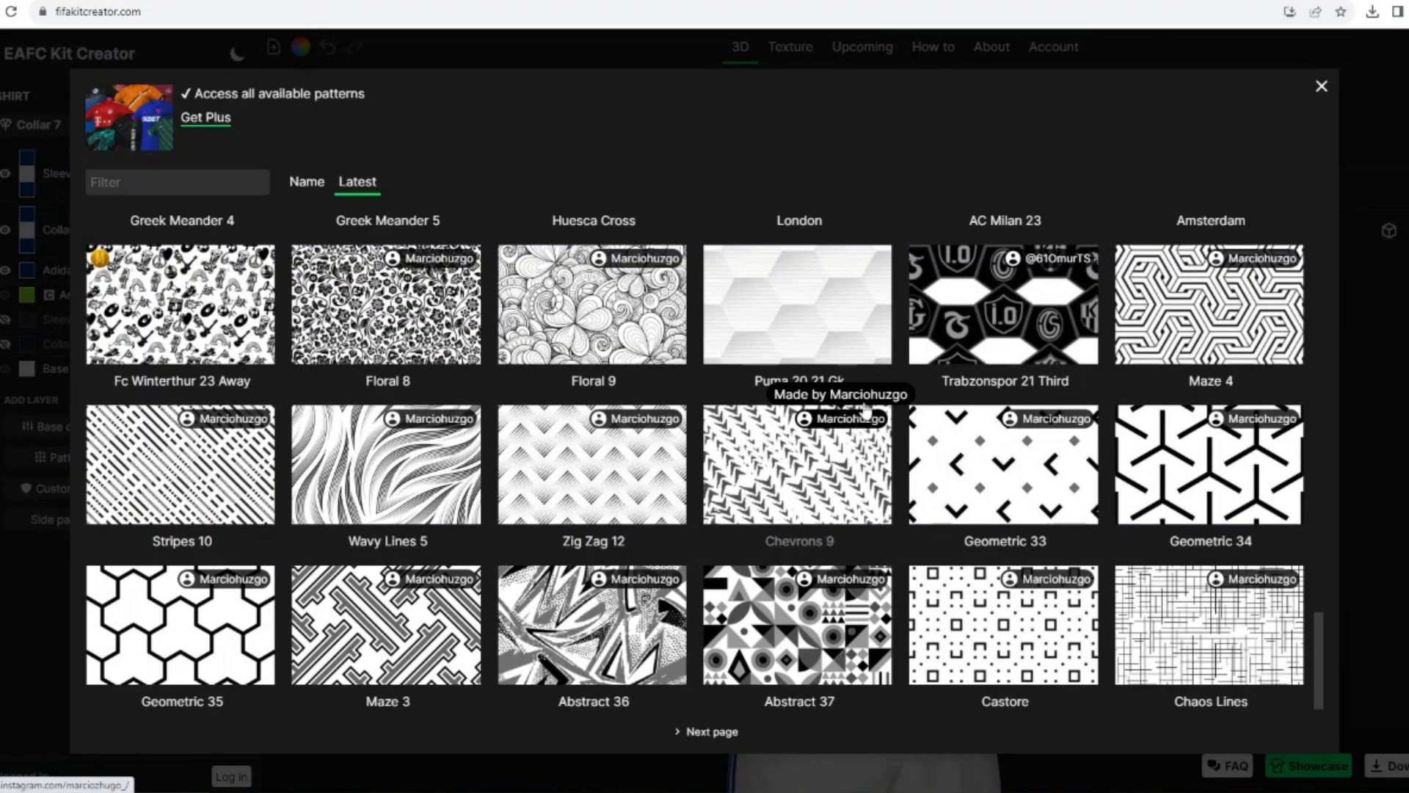
click(520, 510)
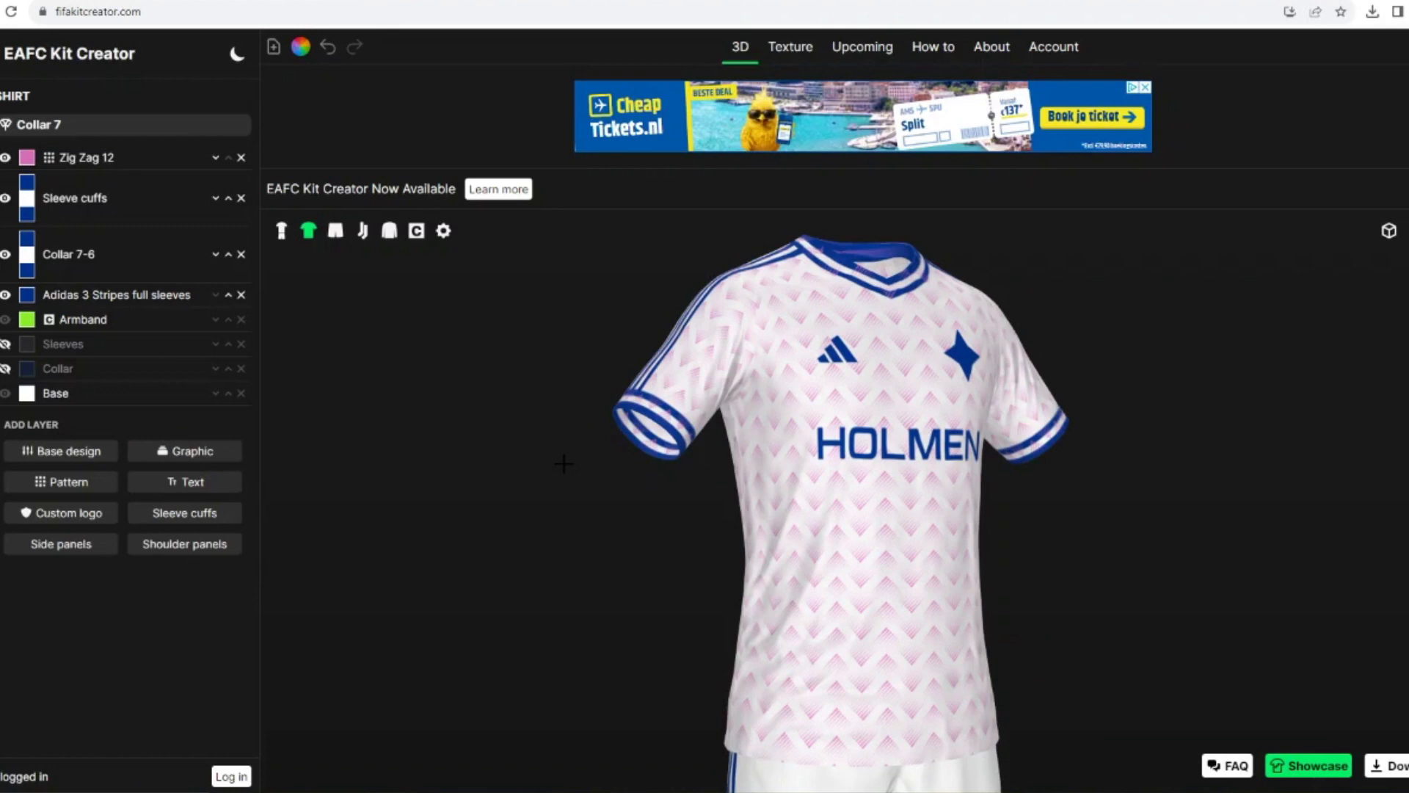
Step: Colour the Zig Zag 12 pattern light grey and move its layer below the Adidas 3 Stripes full sleeves layer
click(26, 157)
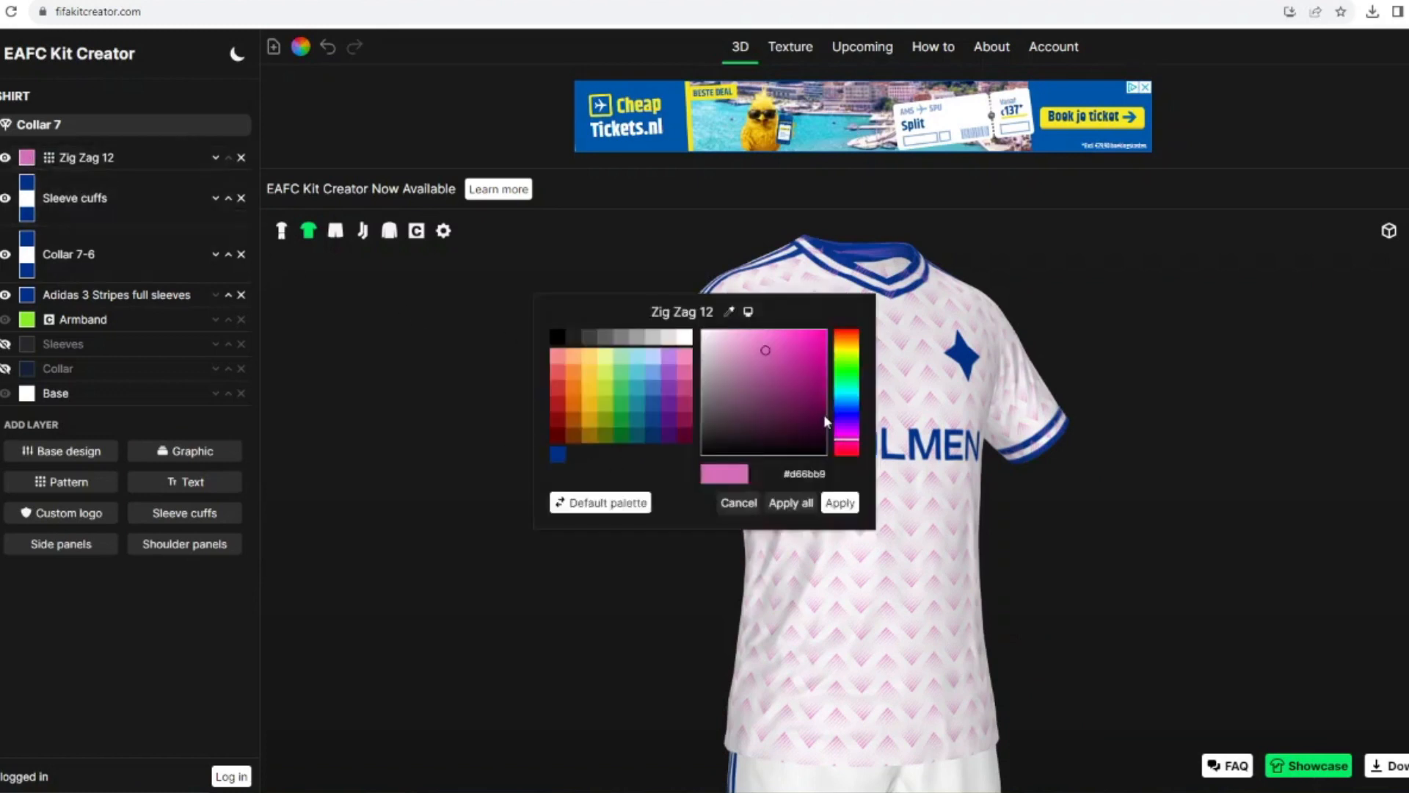
click(676, 338)
click(840, 502)
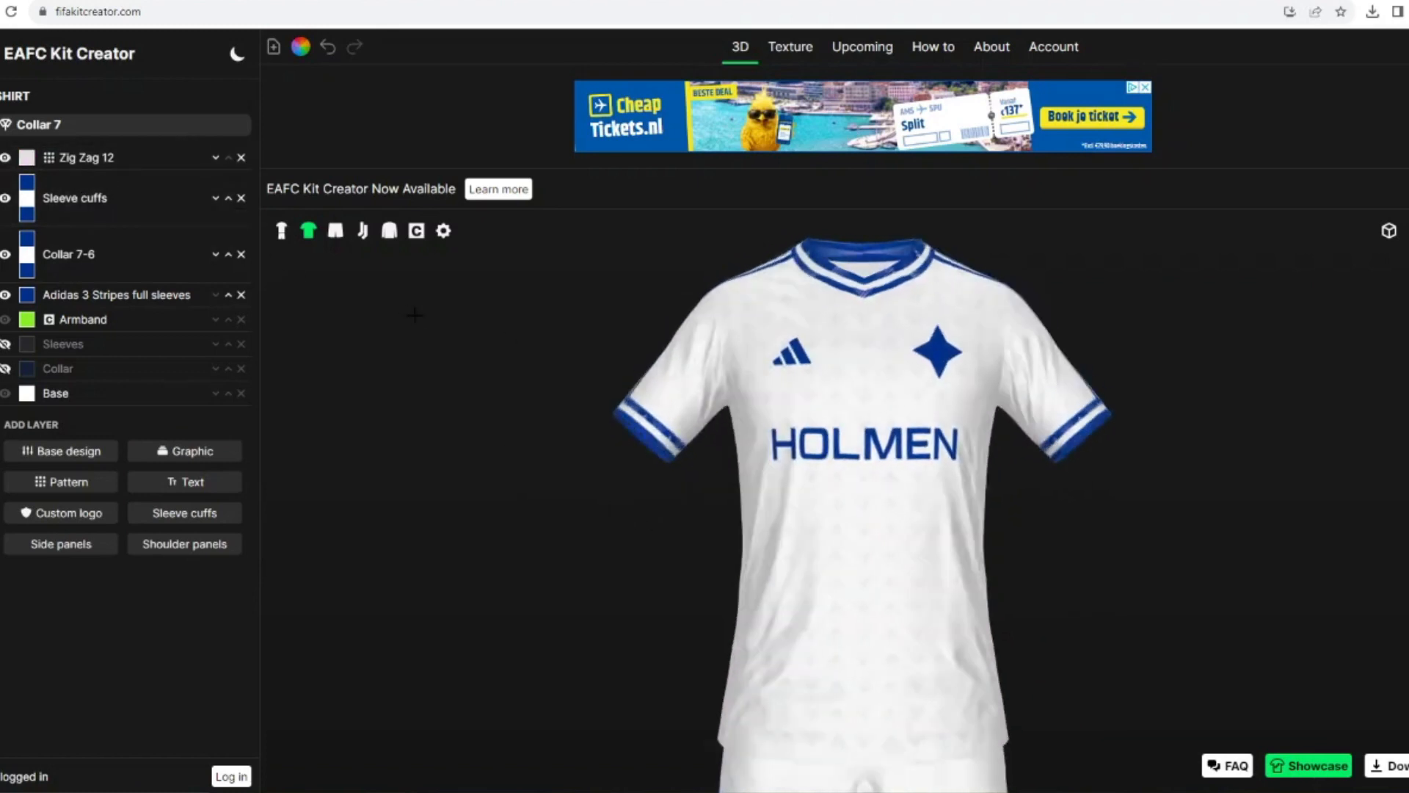
click(215, 157)
click(215, 213)
click(215, 270)
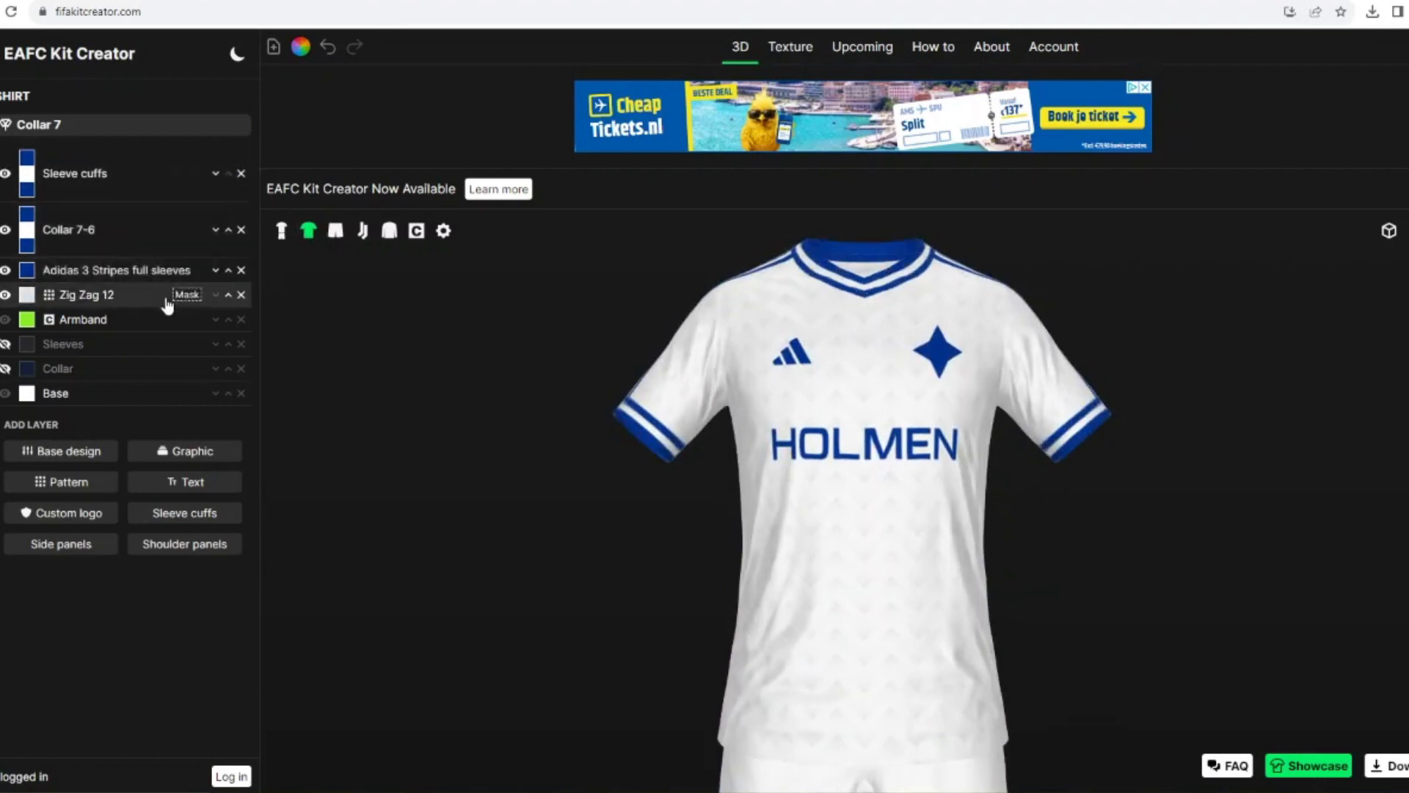
Step: Duplicate the Zig Zag 12 pattern onto the shorts and the socks
click(167, 296)
scroll(103, 613, down, 3)
click(102, 767)
click(161, 767)
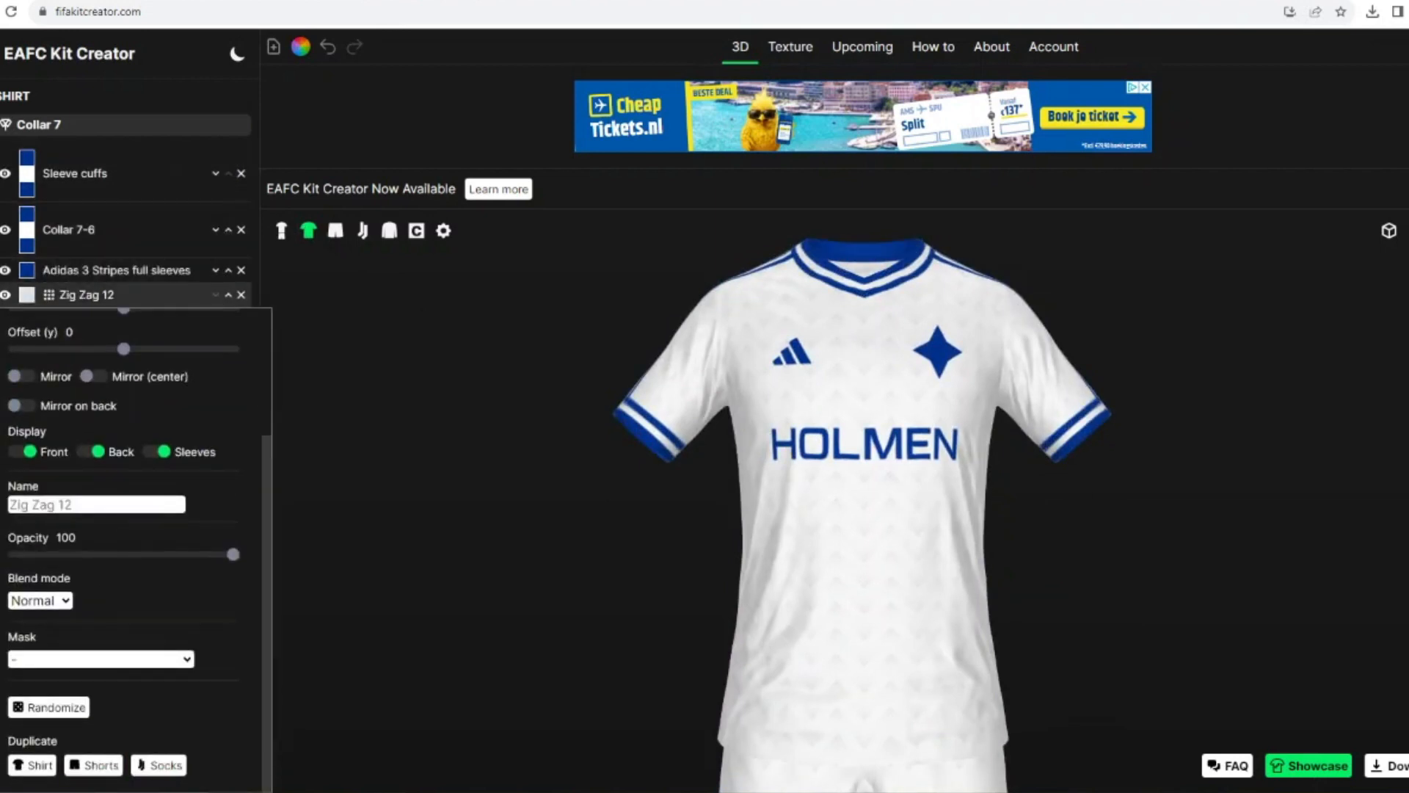
Step: Move the Zig Zag 12 pattern below the Adidas 3 Stripes layer on both the shorts and the socks
click(335, 230)
click(215, 177)
click(363, 231)
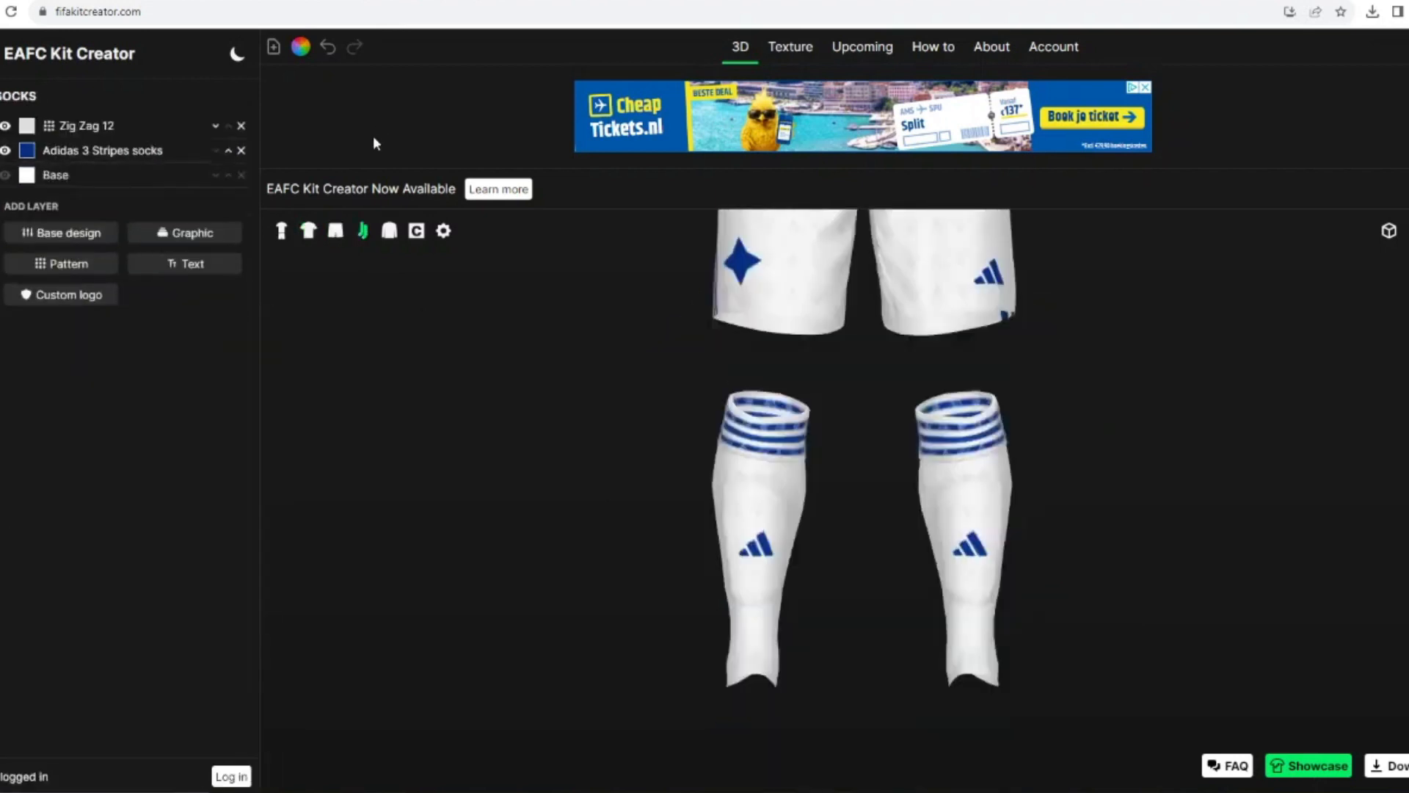
click(215, 127)
click(281, 230)
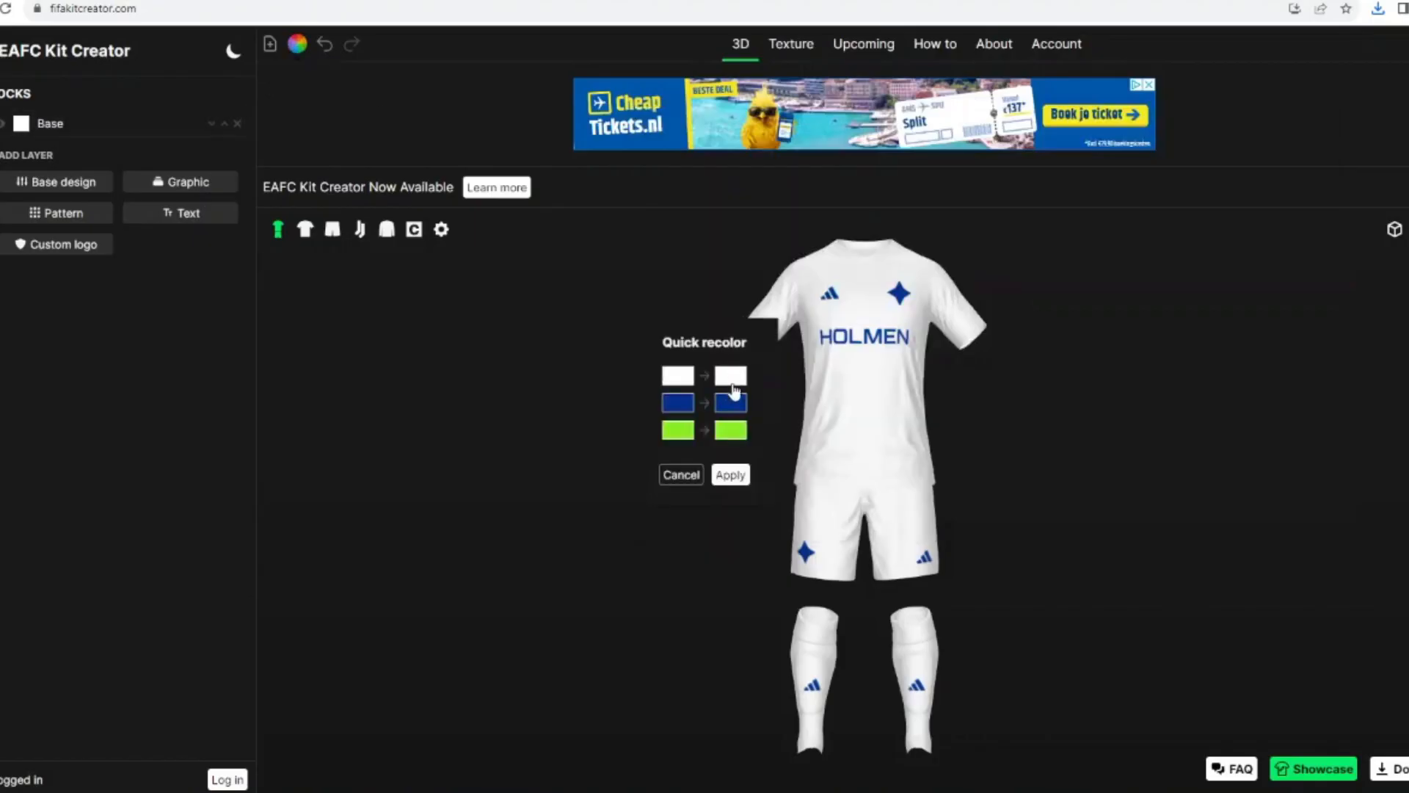
Step: Quick recolor the plain kit, replacing white with red and dark blue with white
click(734, 393)
click(828, 351)
click(854, 506)
click(731, 403)
click(684, 337)
click(841, 504)
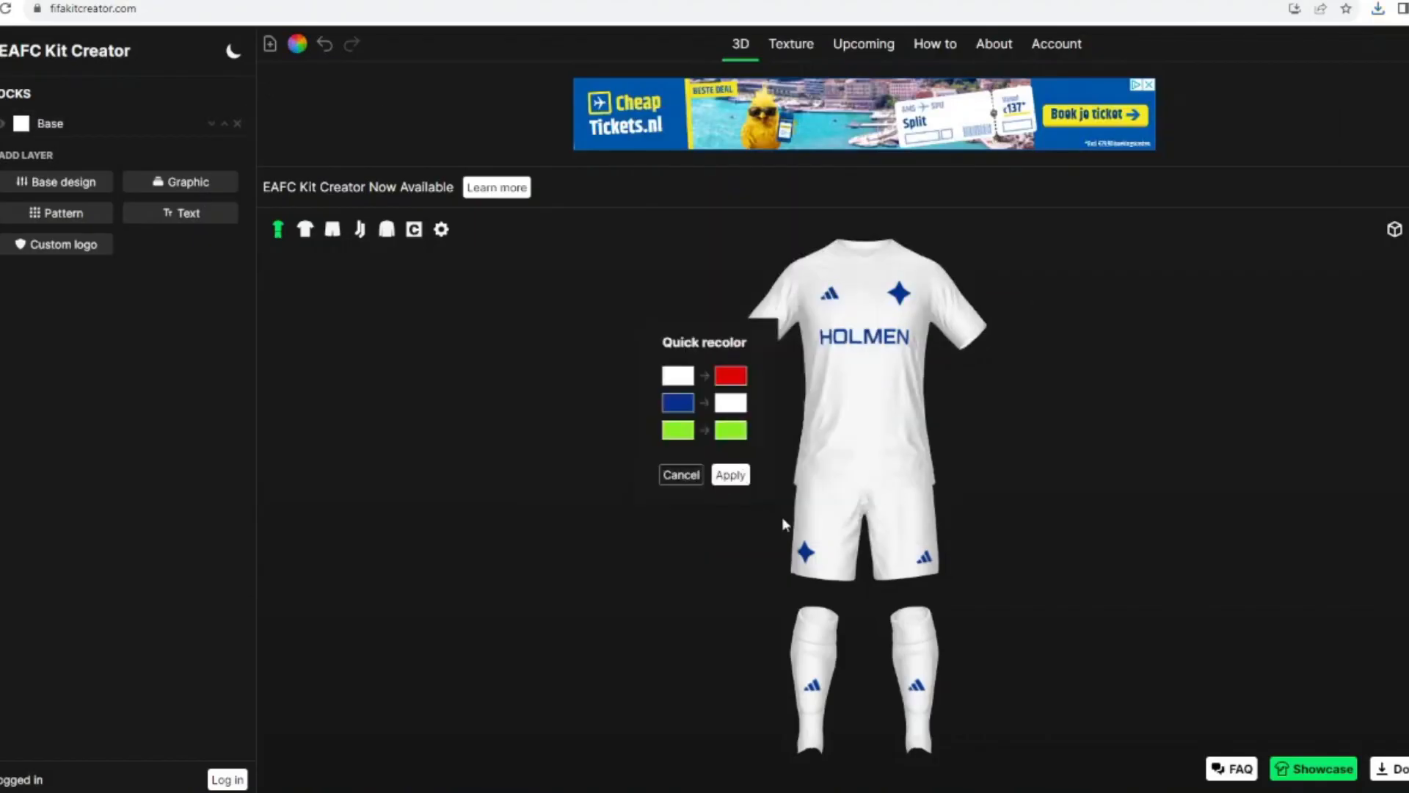
click(731, 475)
Step: Change the shirt's collar model to Collar 8
click(4, 289)
click(24, 345)
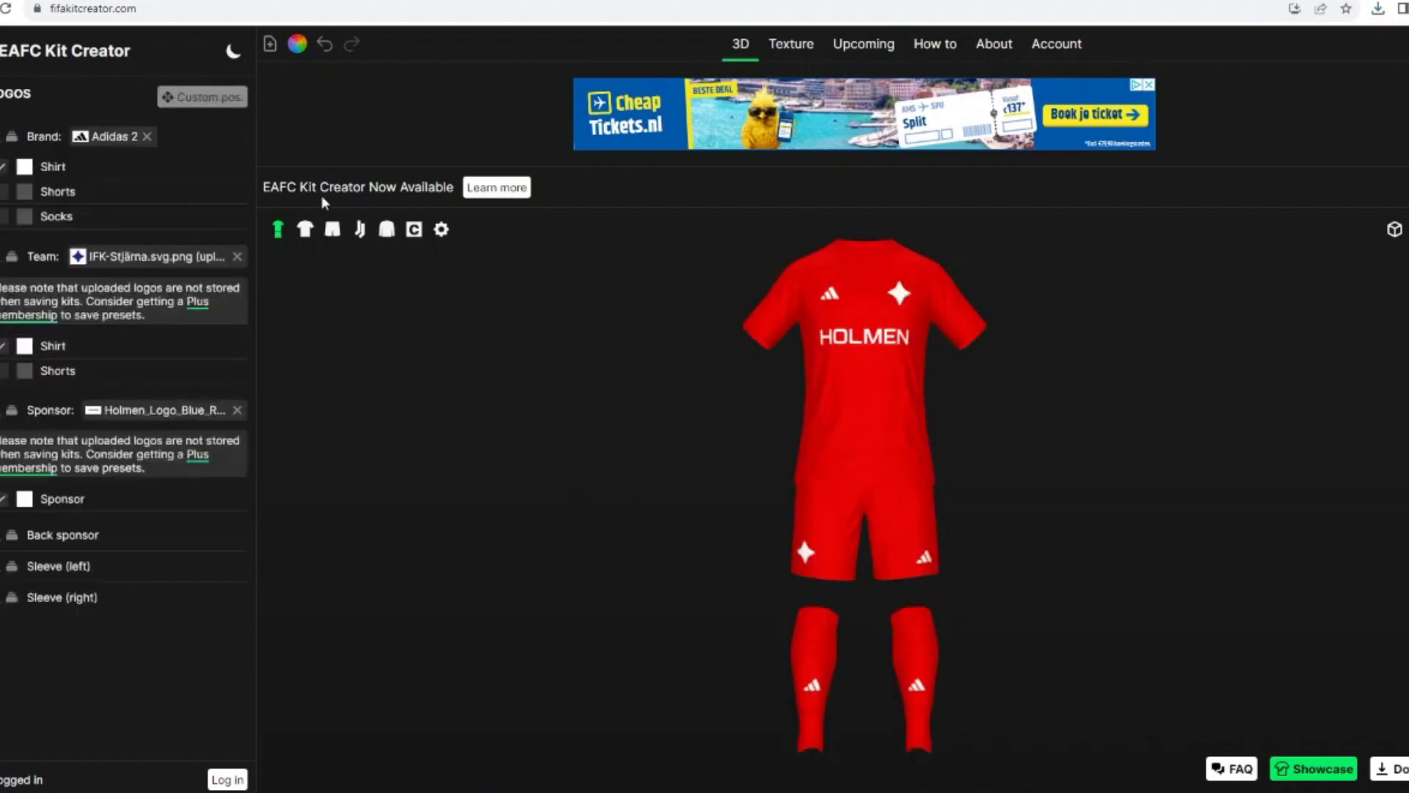
click(305, 229)
click(4, 136)
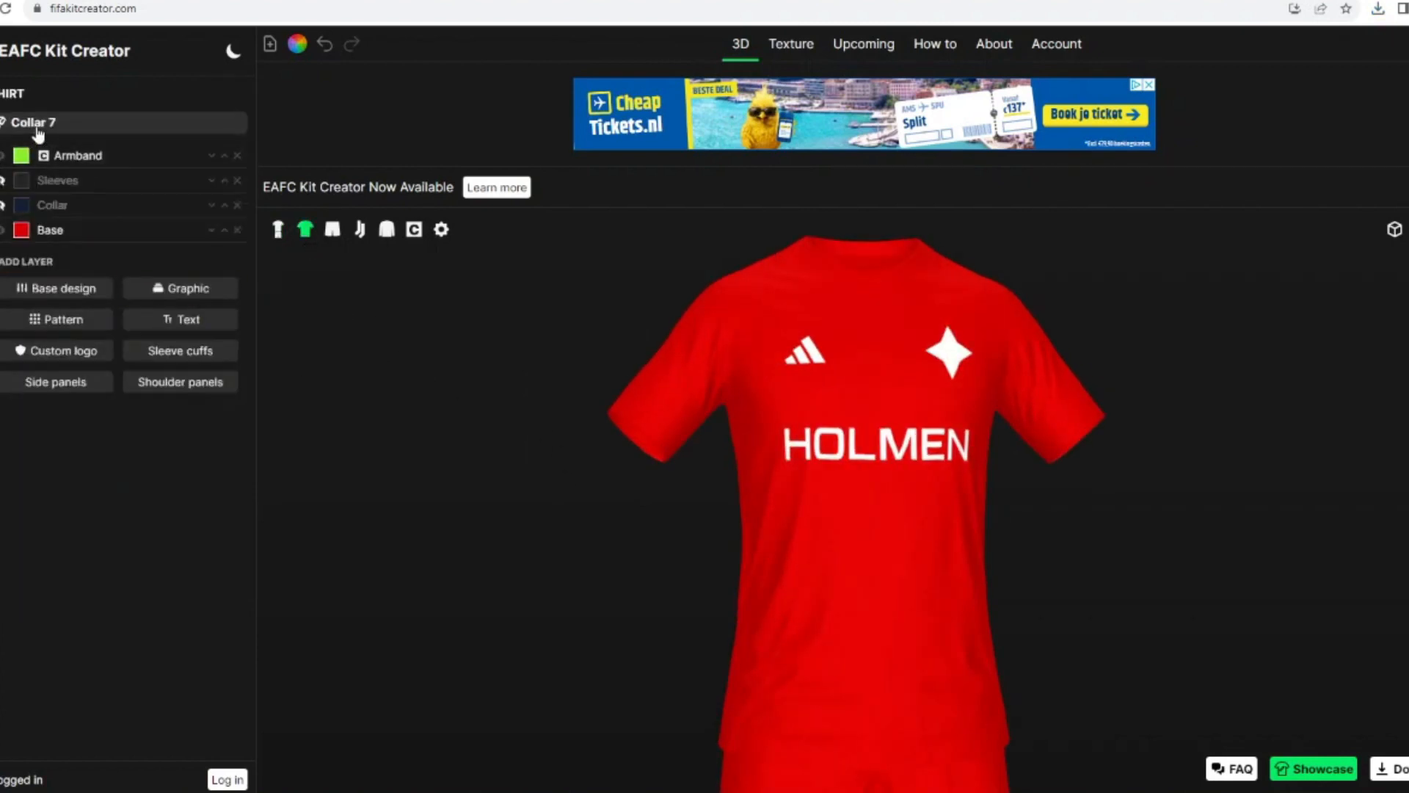
click(38, 128)
click(80, 279)
Step: Try the Collar 8-0 graphic on the shirt and remove its layer
click(161, 286)
text(colla)
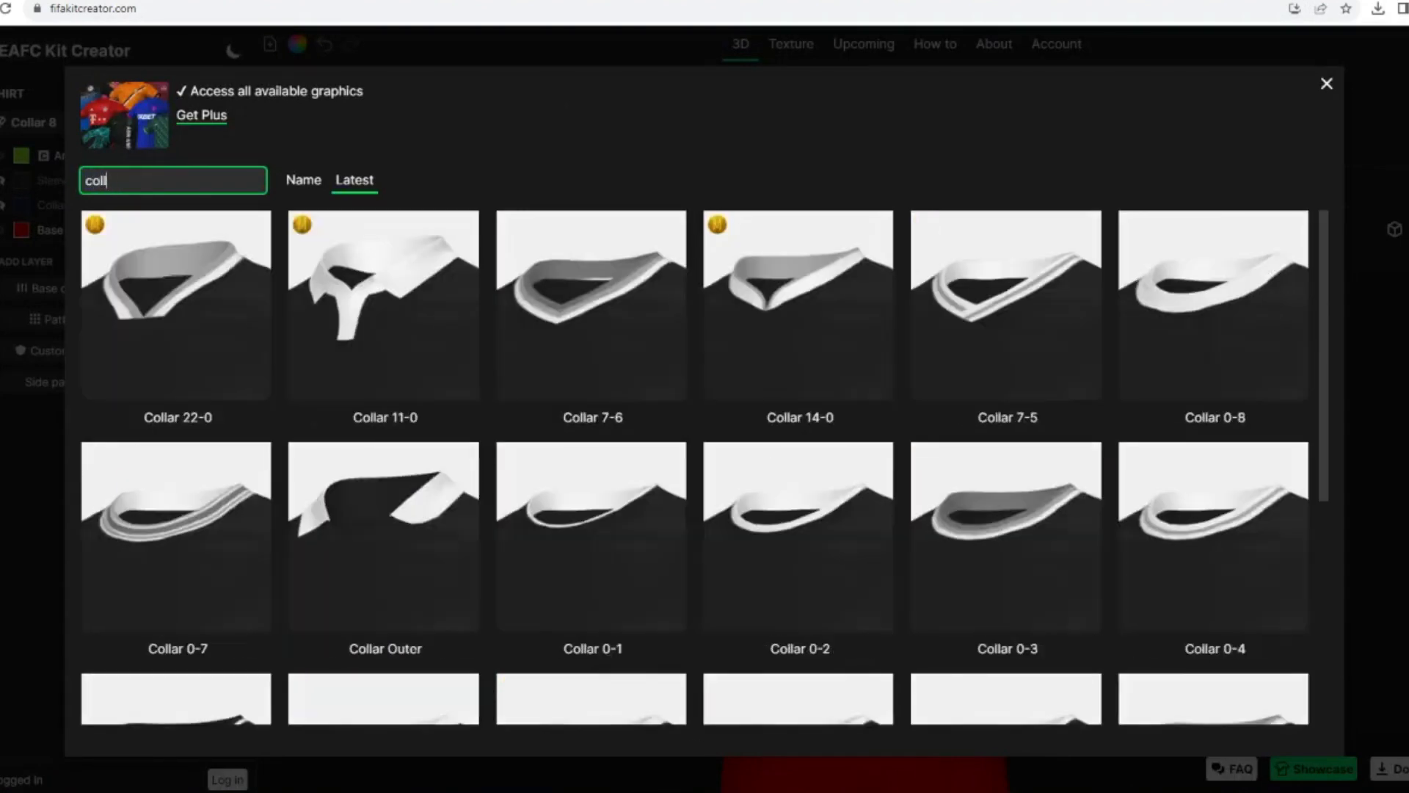
scroll(138, 226, down, 5)
click(384, 629)
mouse_move(451, 461)
mouse_down()
mouse_move(421, 456)
mouse_move(436, 454)
mouse_up()
drag(415, 395, 442, 377)
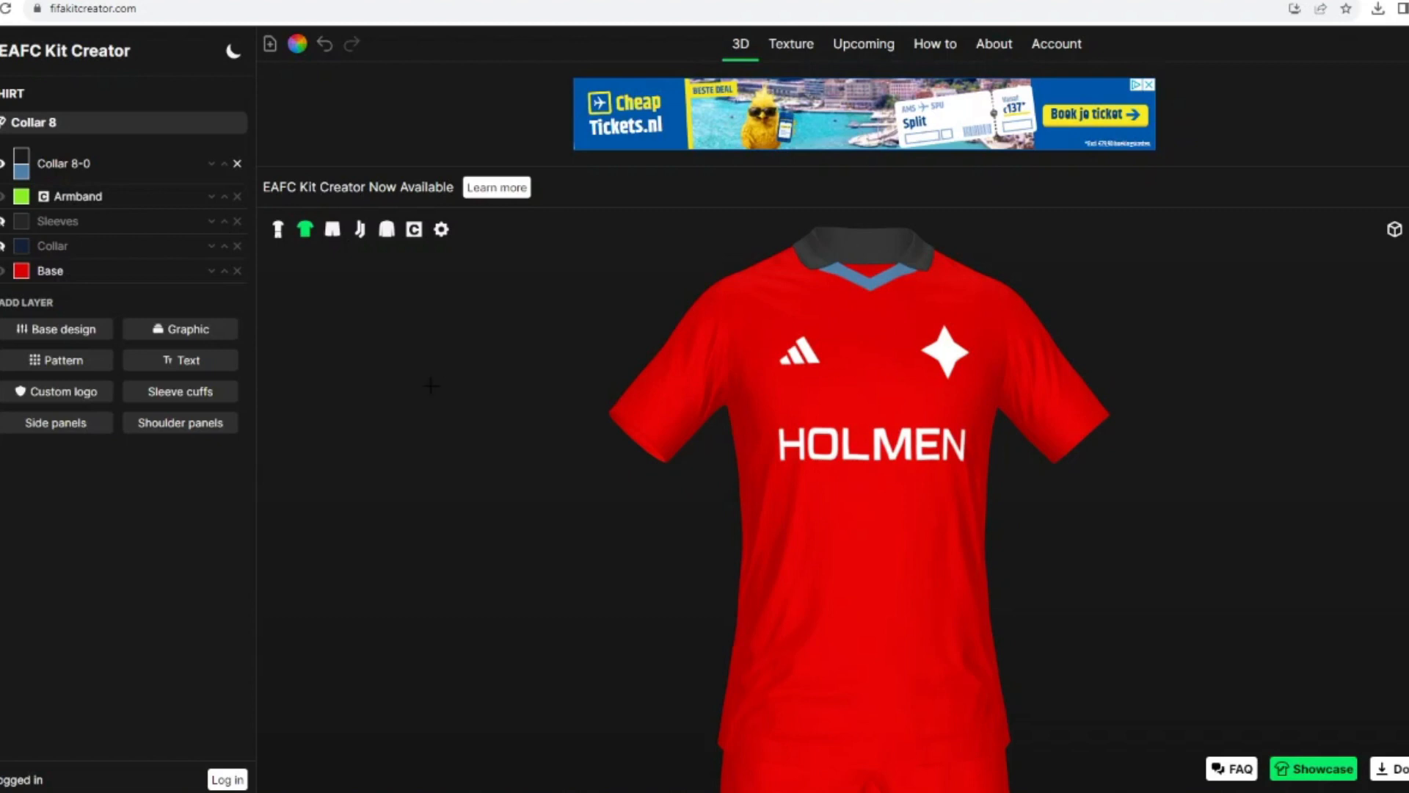
click(237, 163)
Step: Add the Collar Outer graphic to the shirt and colour it white
click(181, 288)
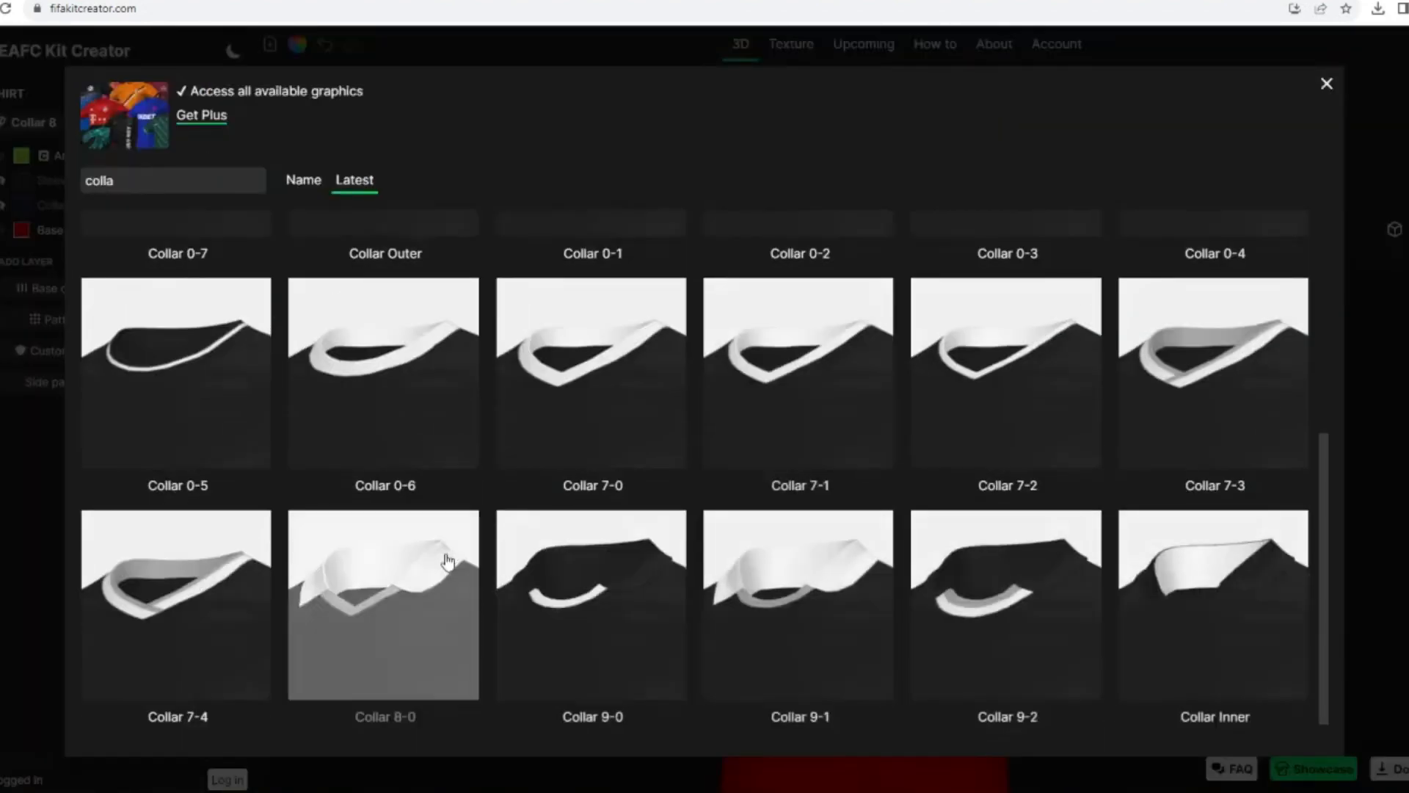
click(376, 511)
click(22, 155)
click(843, 503)
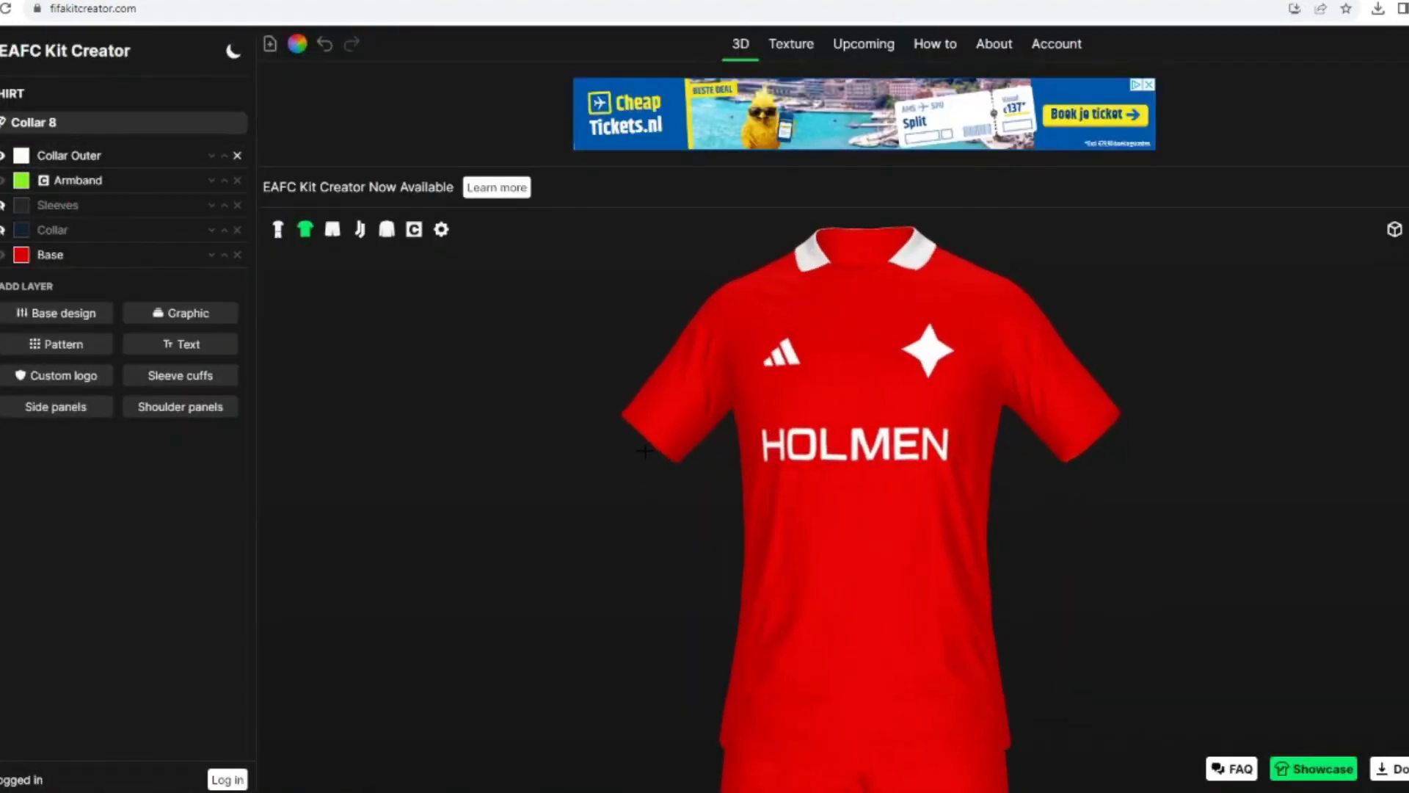
Step: Add the Collar Inner graphic to the shirt and colour it white #ffffff
click(181, 313)
scroll(908, 349, down, 5)
click(1196, 573)
click(21, 155)
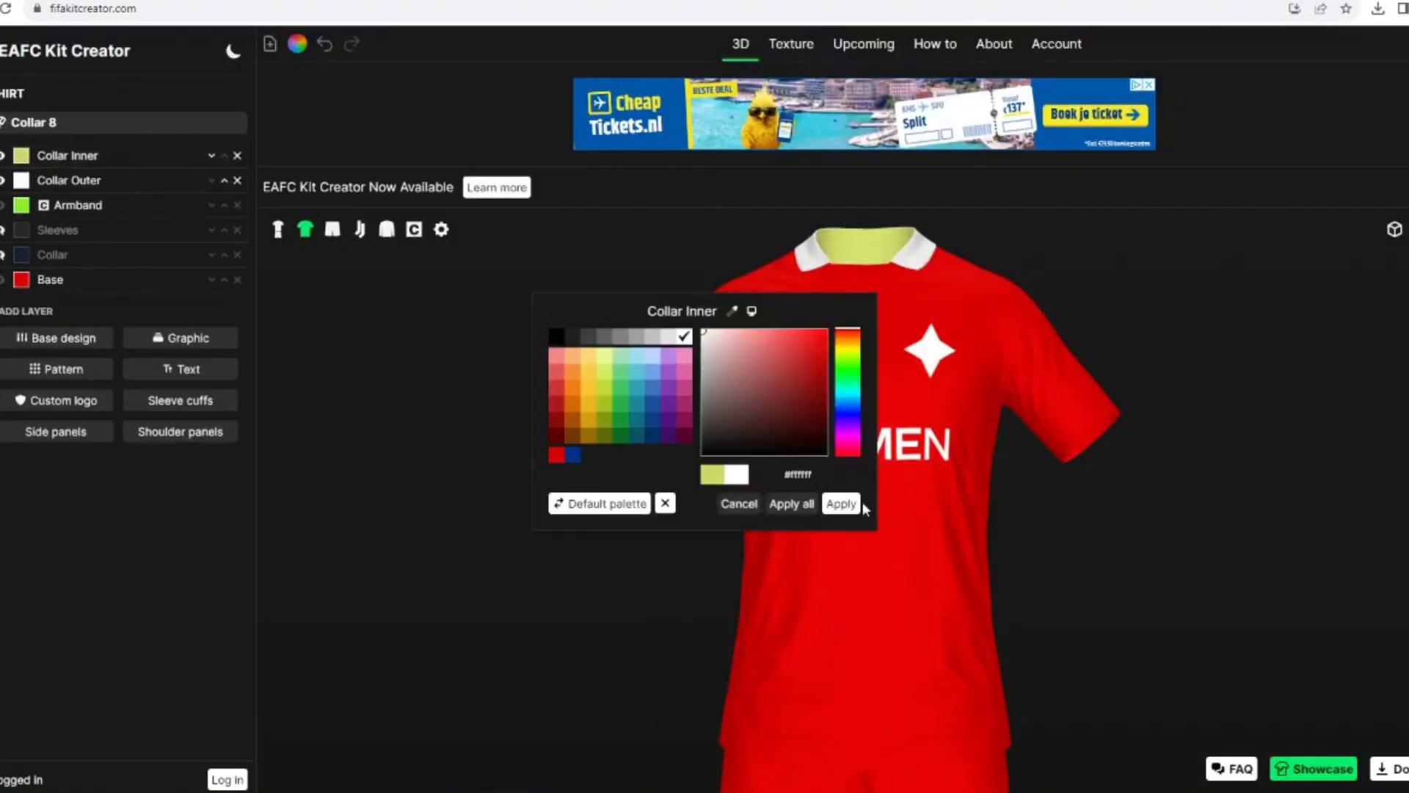
click(843, 503)
Step: Try the Collar 7-0 graphic on the shirt and remove its layer
click(181, 342)
scroll(786, 465, down, 3)
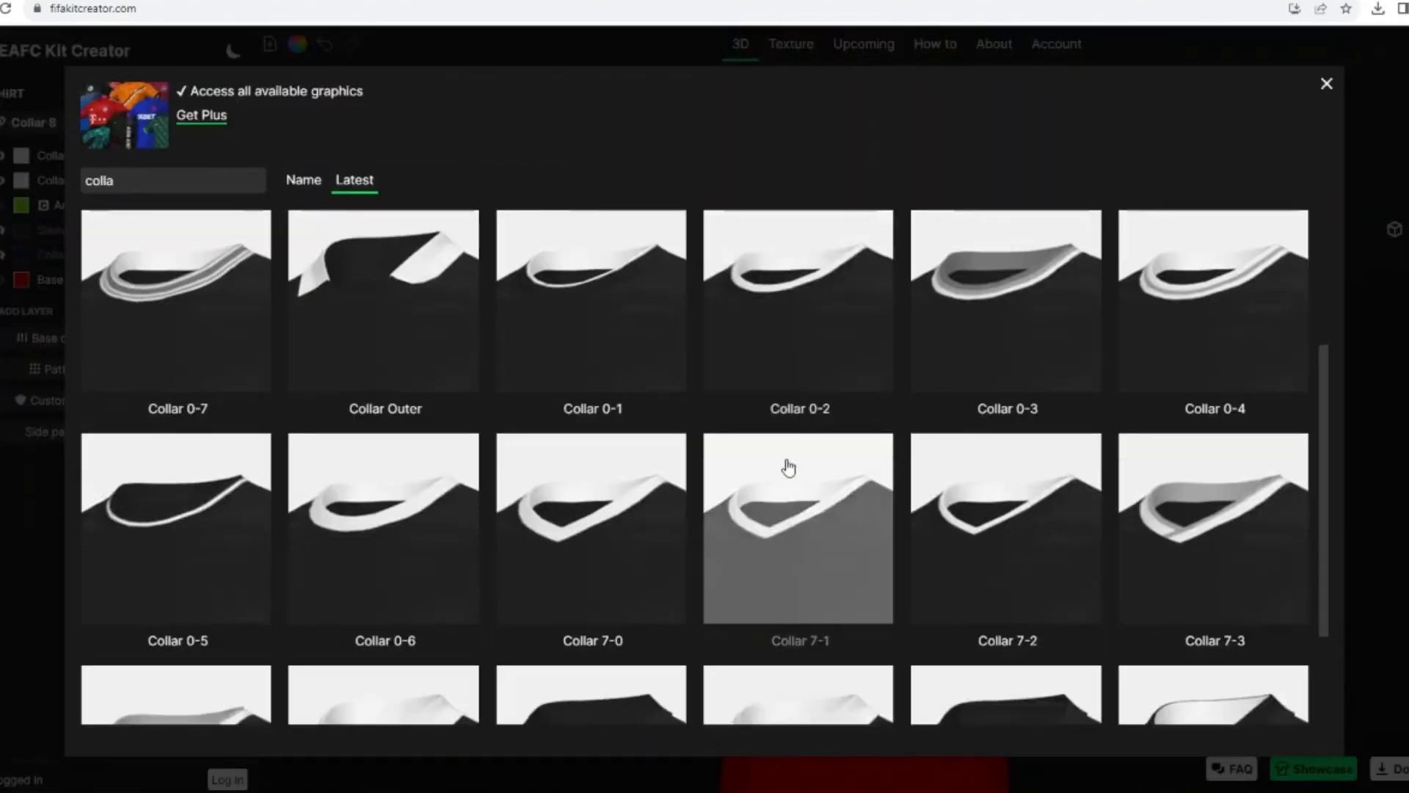
click(786, 465)
click(21, 156)
click(682, 339)
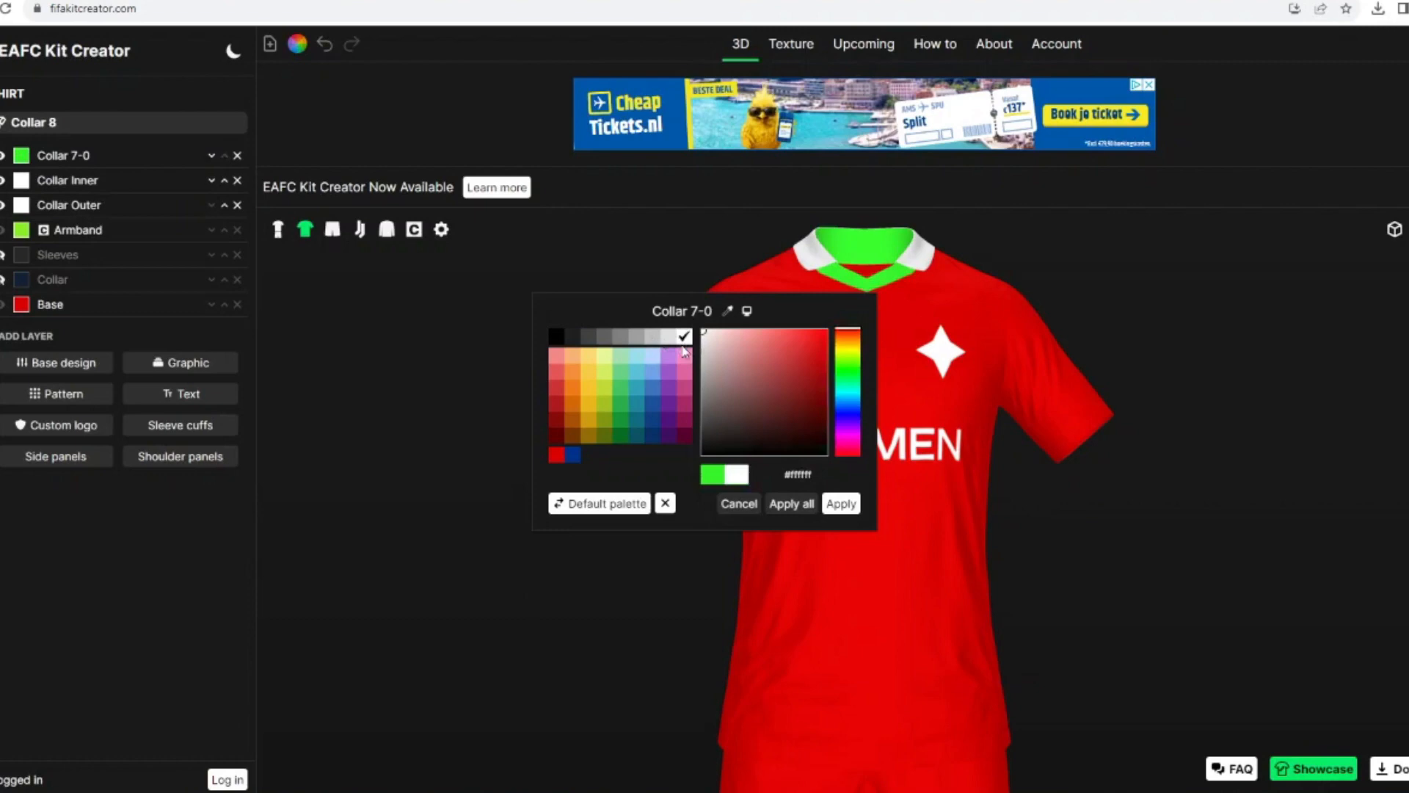
click(738, 504)
click(237, 156)
Step: Add the Collar 7-1 graphic to the shirt and colour it white
click(180, 338)
scroll(770, 441, down, 3)
click(771, 441)
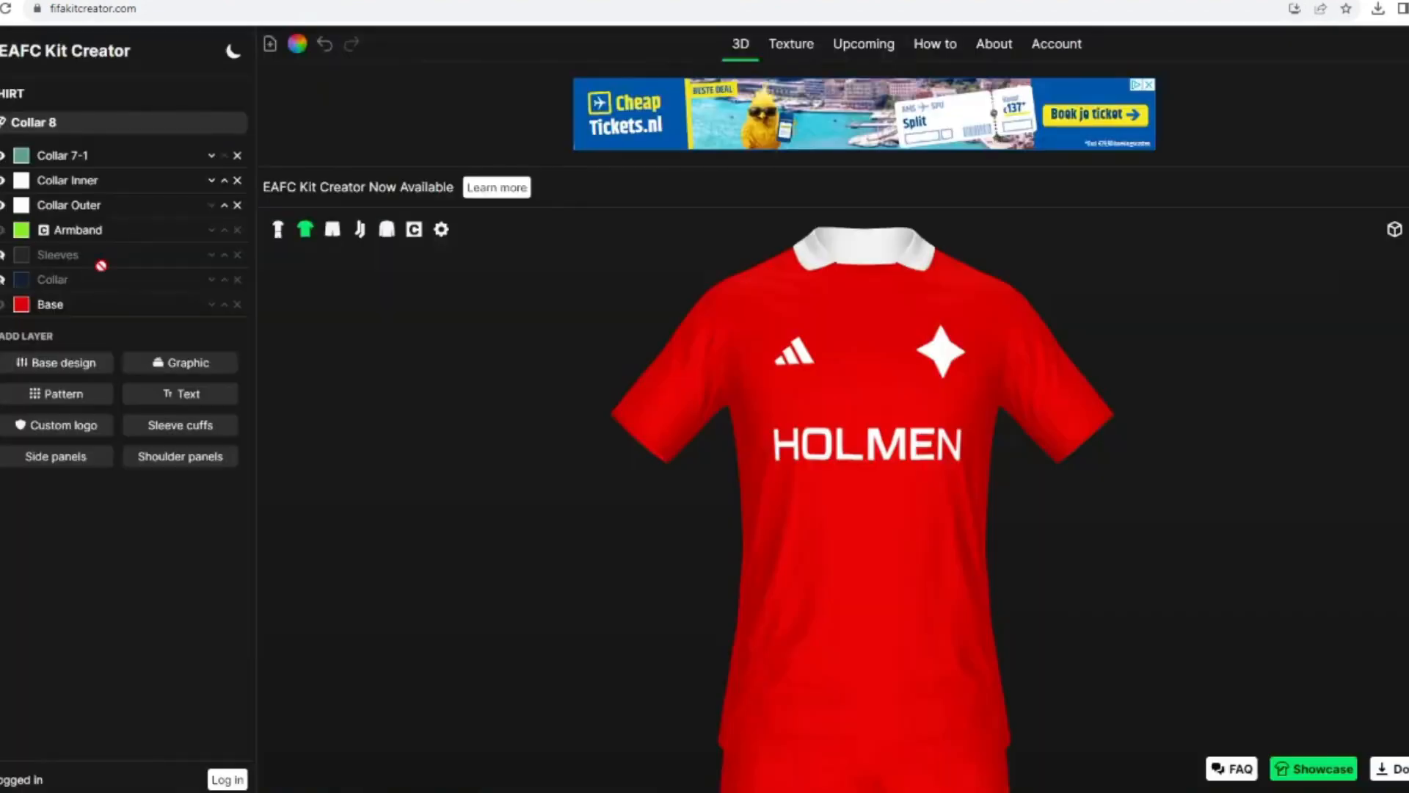
click(24, 155)
click(842, 504)
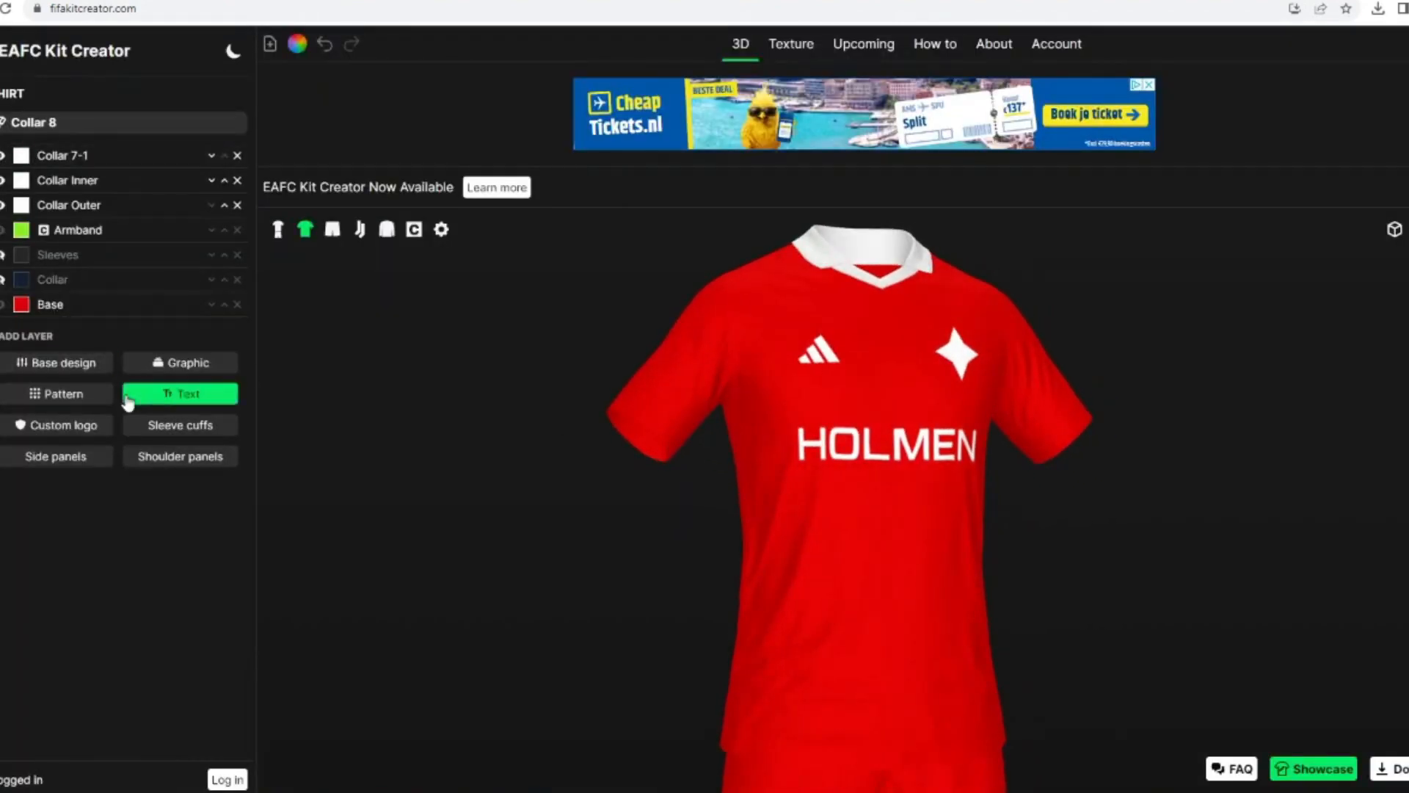
Step: Add the Adidas 3 Stripes full sleeves graphic to the shirt in white
click(180, 363)
text(3 str)
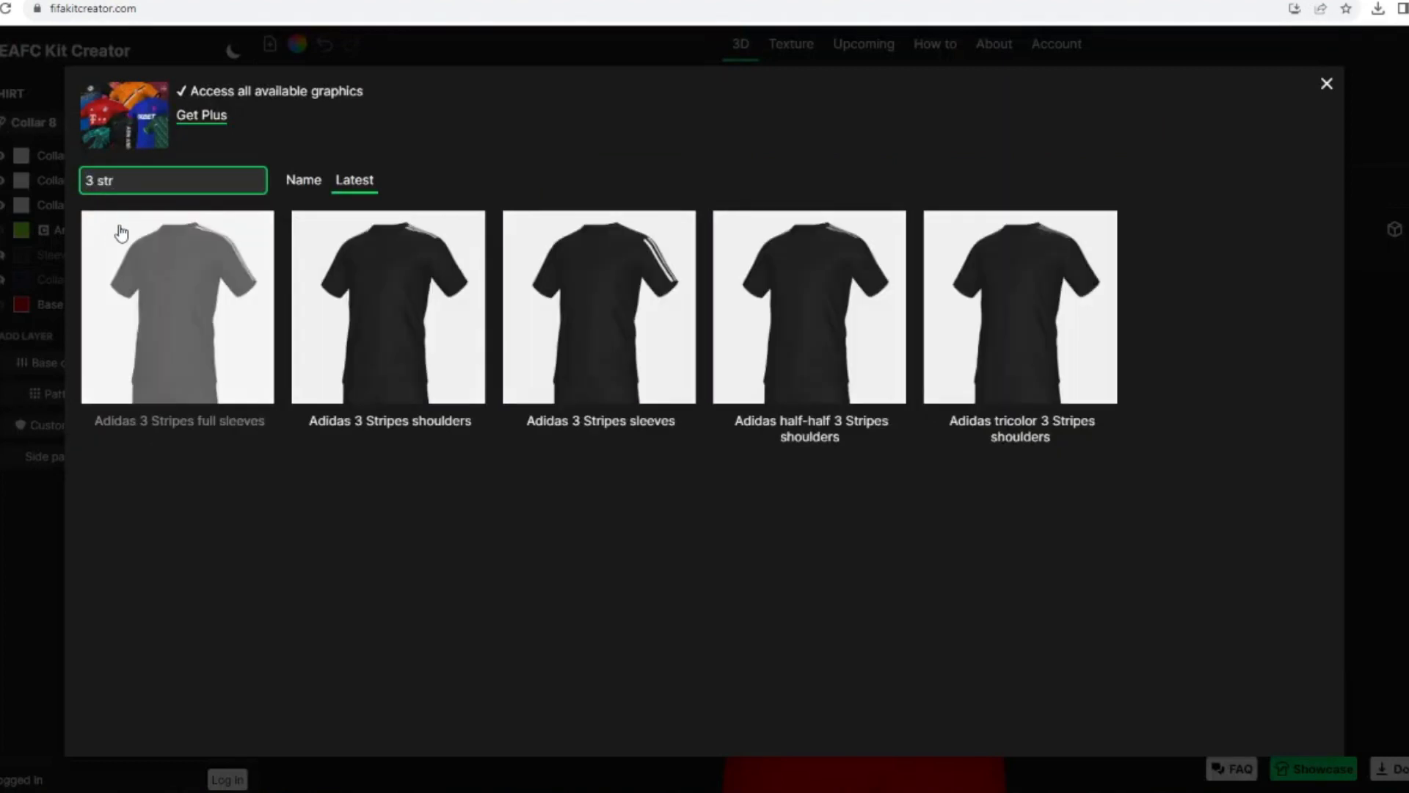
click(168, 250)
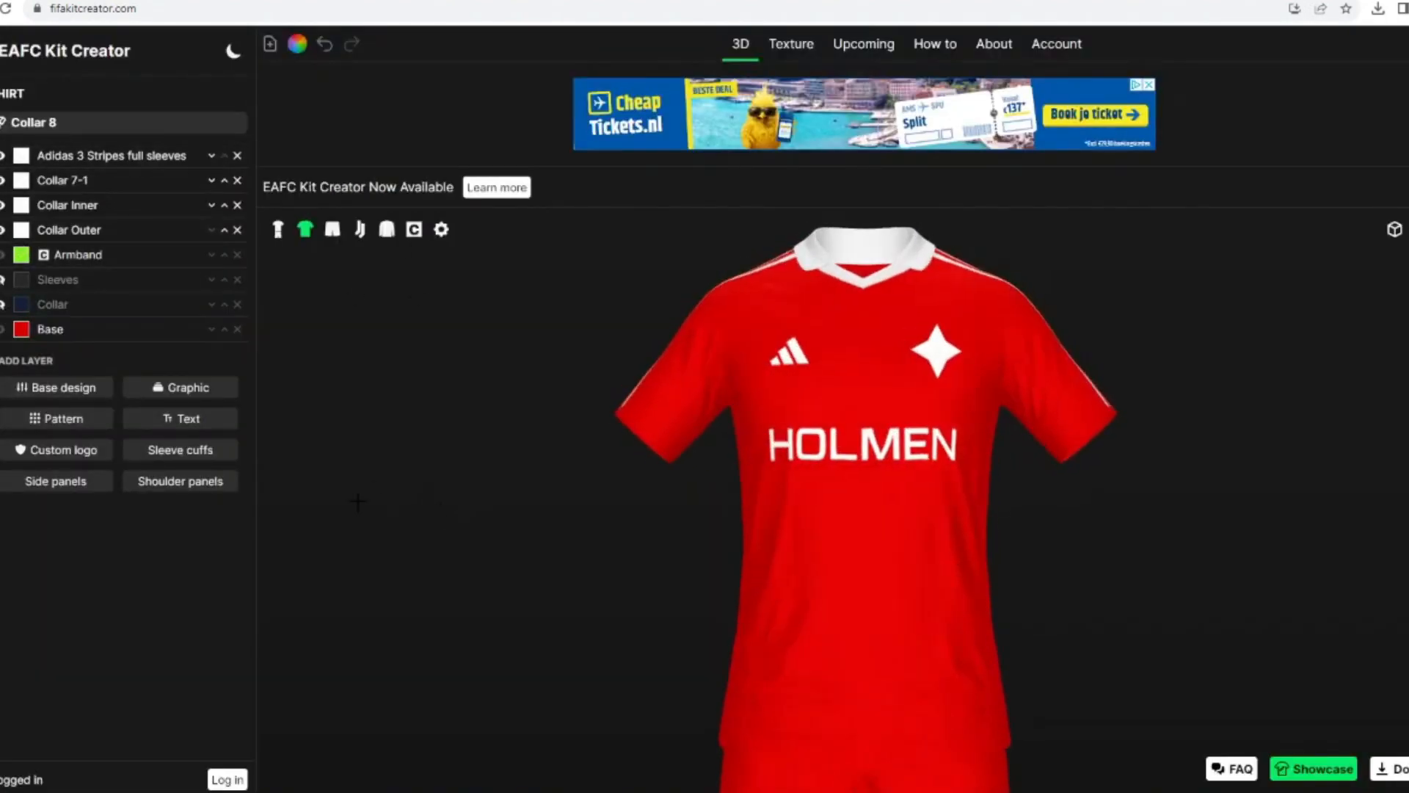
Step: Add sleeve cuffs to the shirt and colour them white
click(181, 450)
click(21, 154)
click(840, 502)
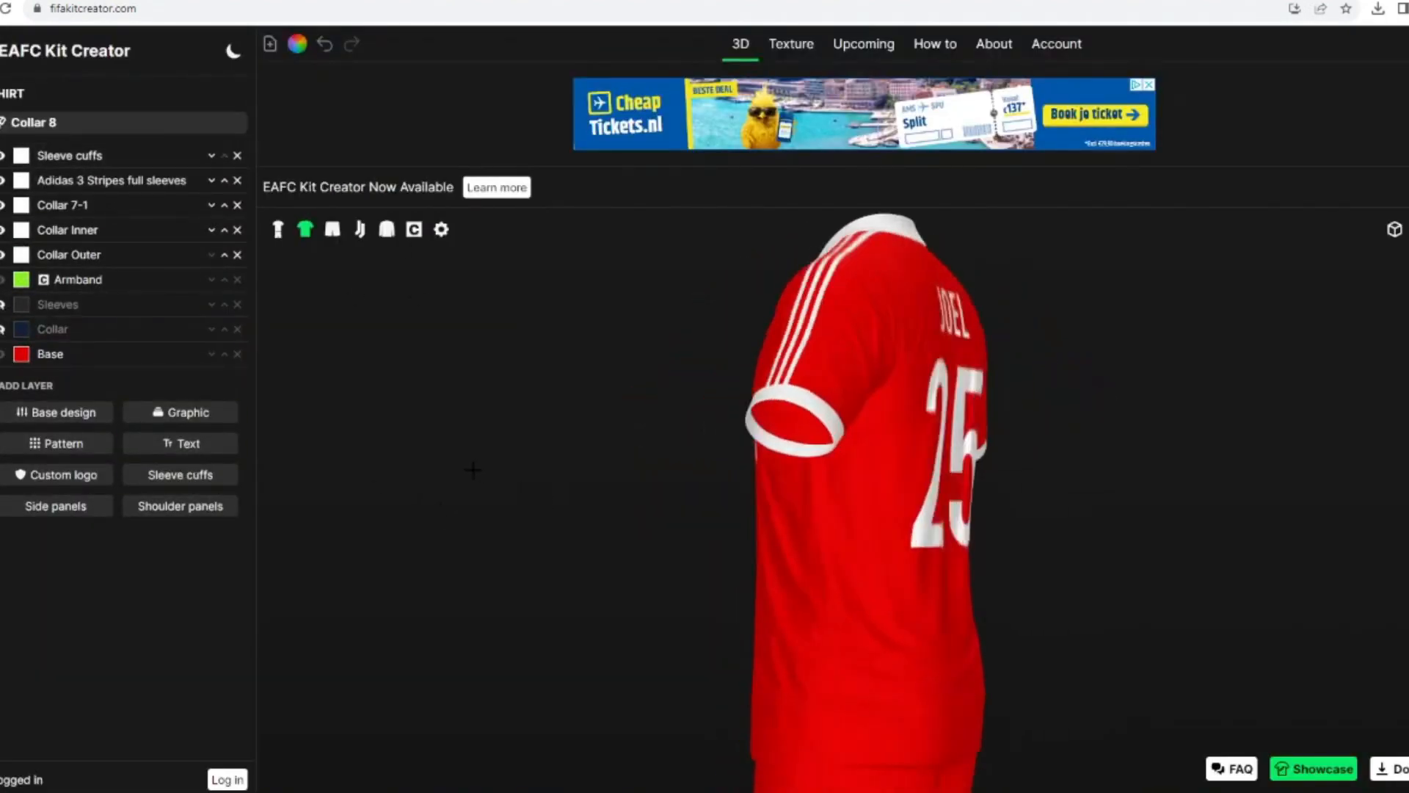
Step: Add the Adidas 3 Stripes shorts graphic to the shorts and colour it white
click(278, 229)
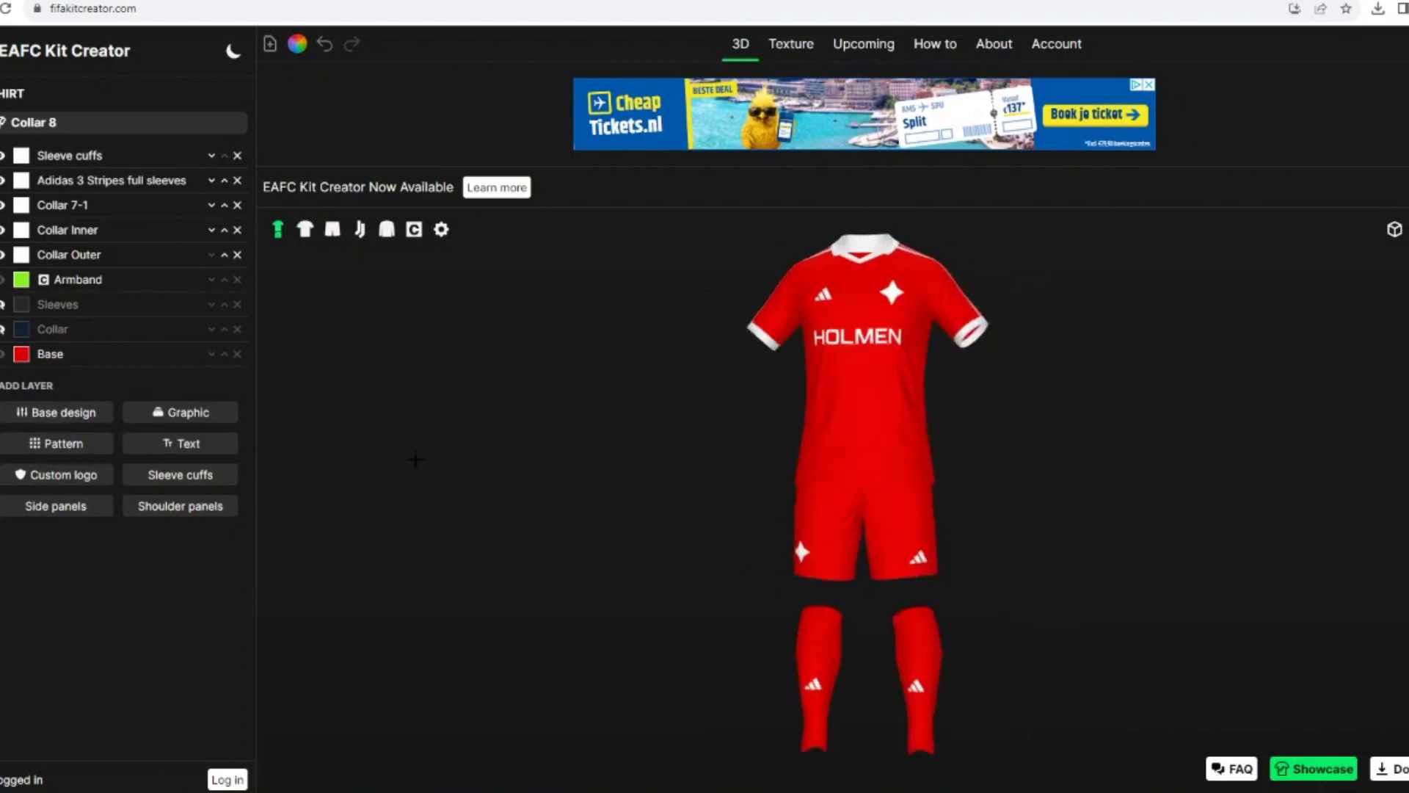
drag(412, 456, 490, 456)
click(180, 233)
click(176, 538)
click(21, 174)
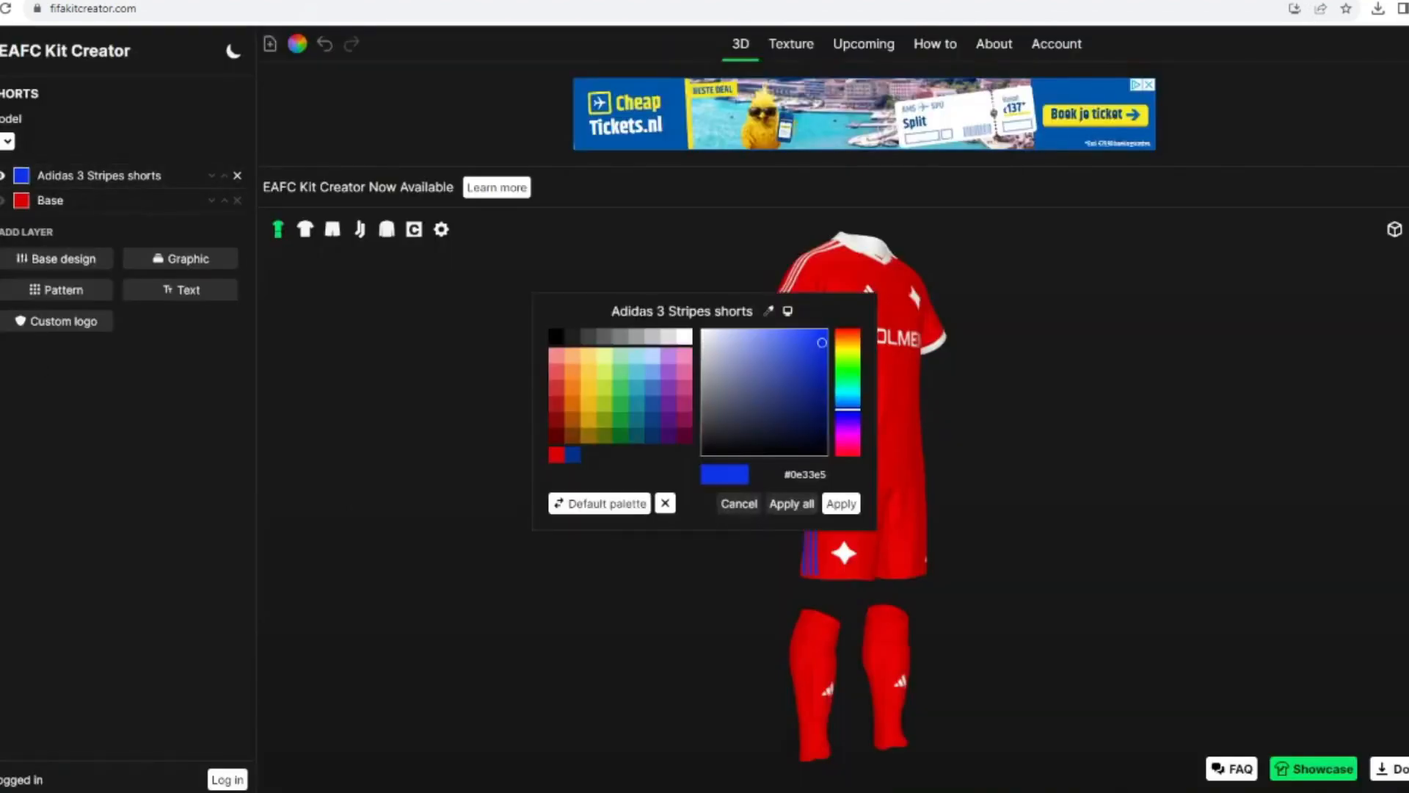
click(685, 349)
click(840, 503)
Step: Add the Adidas 3 Stripes socks graphic to the socks and colour it red
click(181, 182)
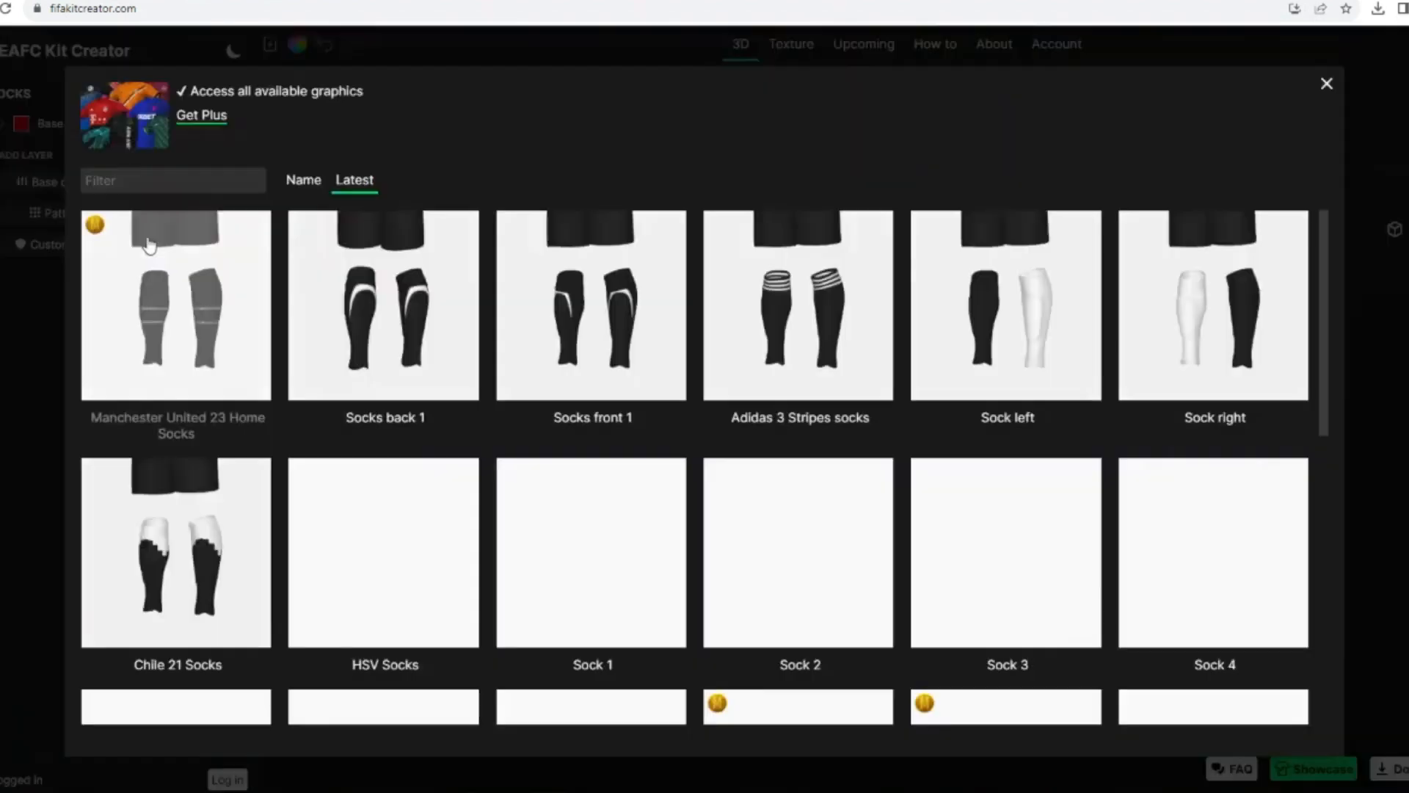
click(802, 336)
click(21, 123)
click(555, 458)
click(839, 503)
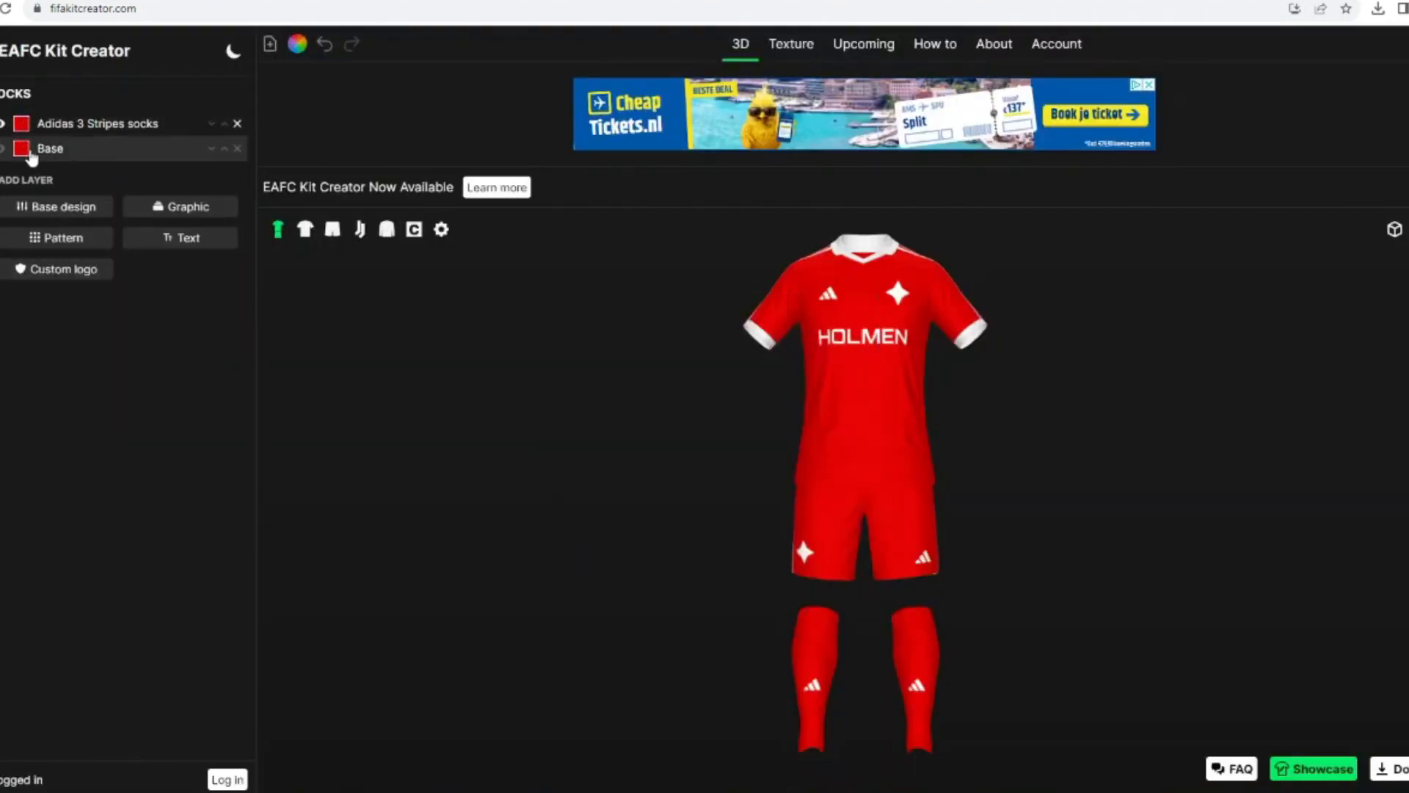
Step: Colour the socks' base white and the brand logo on the socks red
click(22, 148)
click(684, 336)
click(840, 503)
click(2, 220)
click(24, 215)
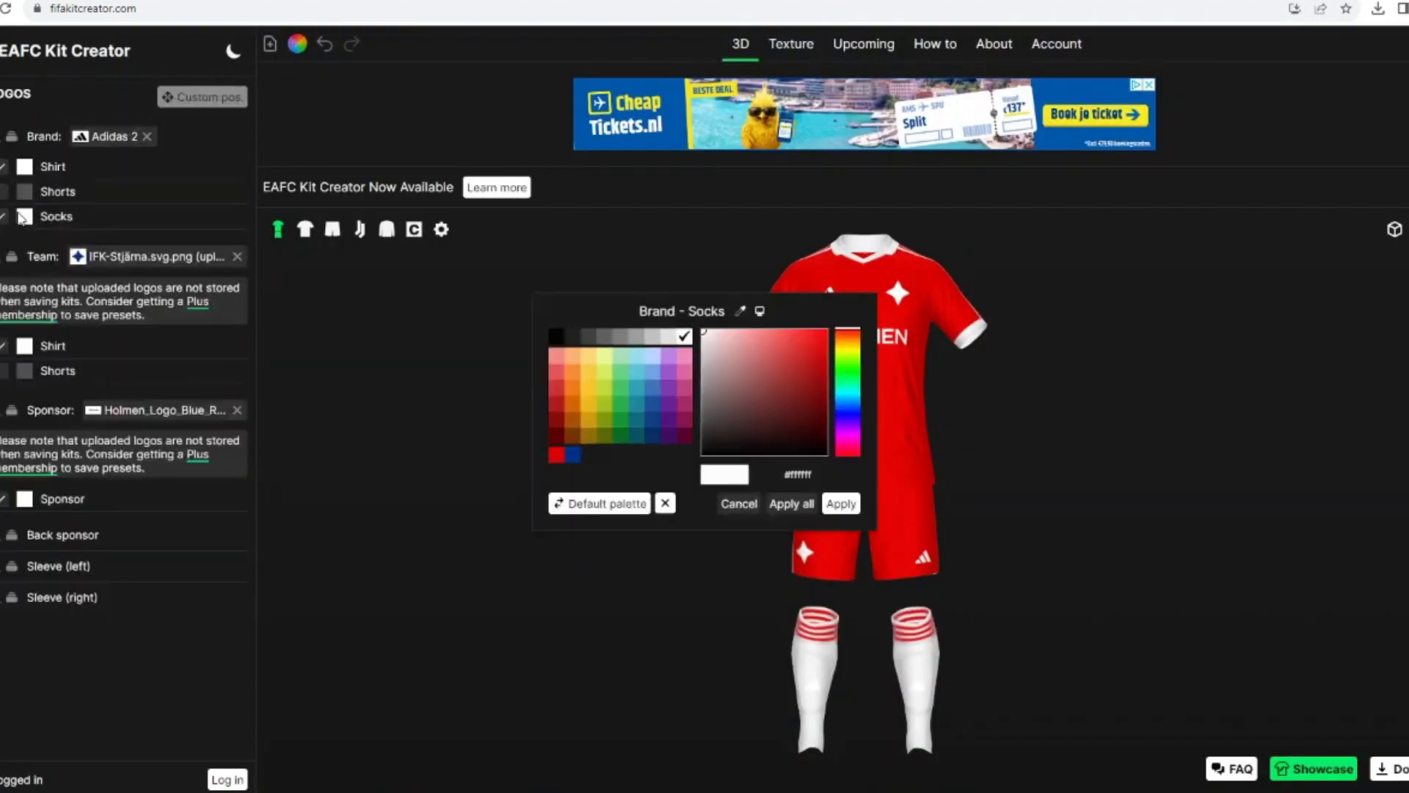
click(555, 458)
click(839, 504)
mouse_move(638, 485)
mouse_down()
mouse_move(550, 479)
mouse_move(616, 470)
mouse_up()
Step: Browse the shirt graphics without a filter and add the Lille 22 Away Two Colors graphic
click(304, 229)
click(1, 121)
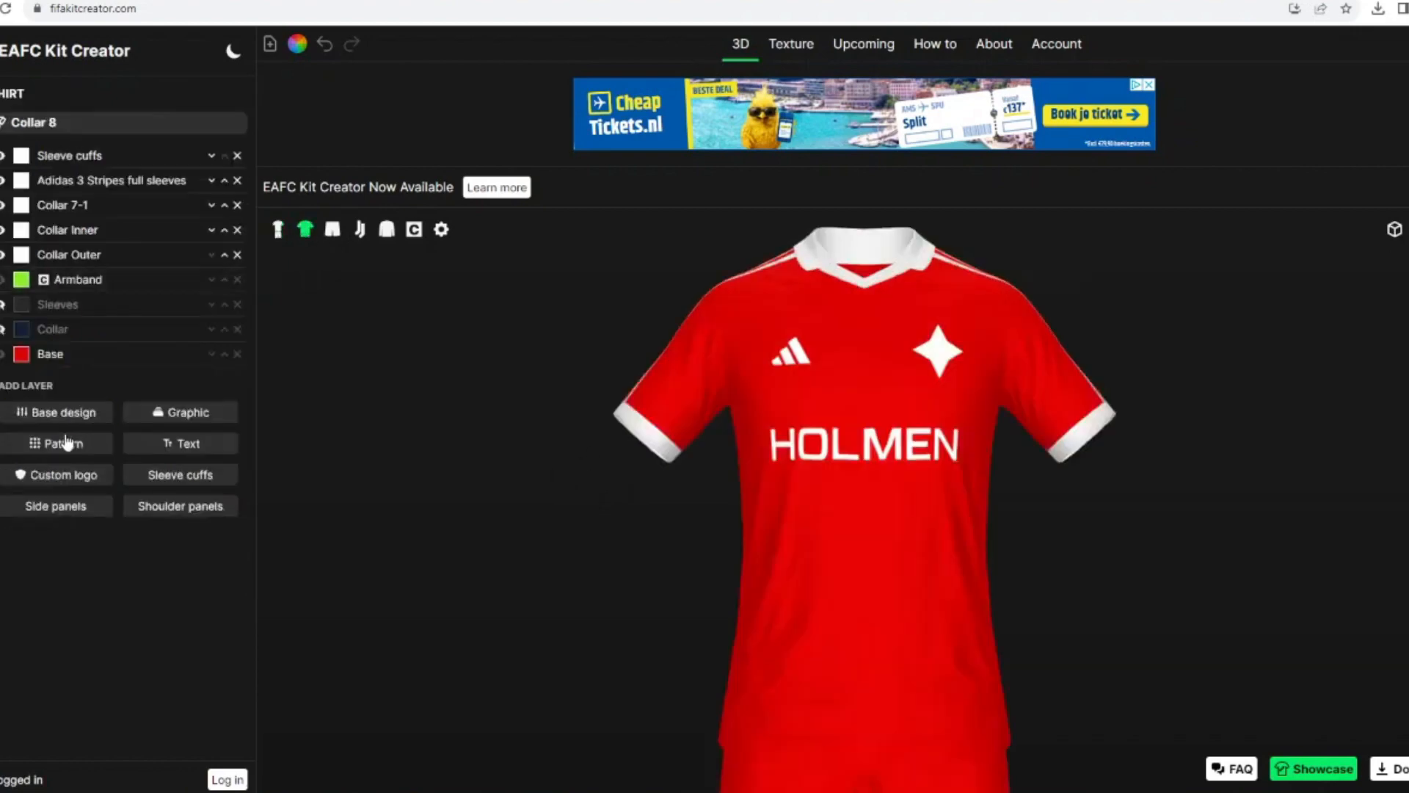
click(170, 412)
key(ctrl+a)
key(BackSpace)
click(759, 734)
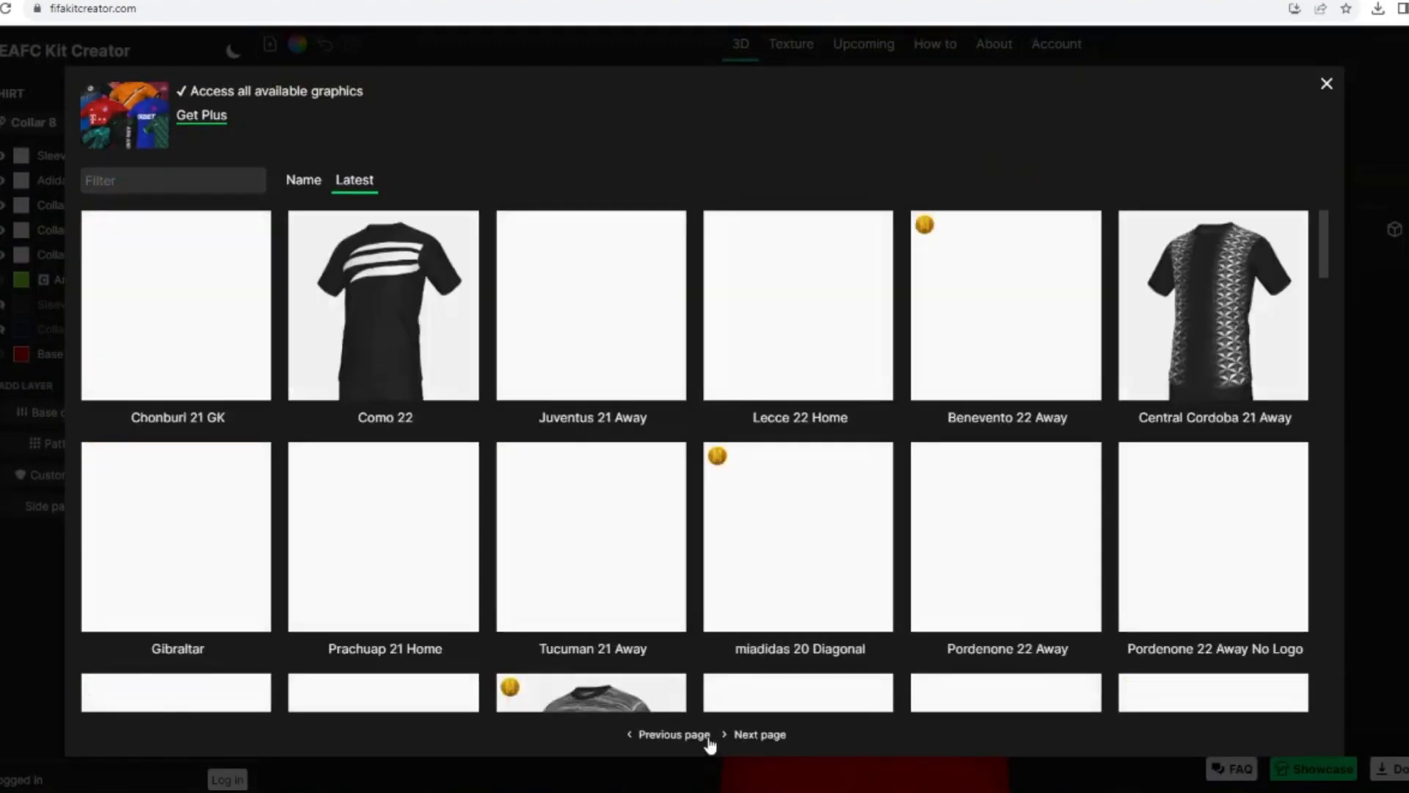
scroll(1082, 460, down, 7)
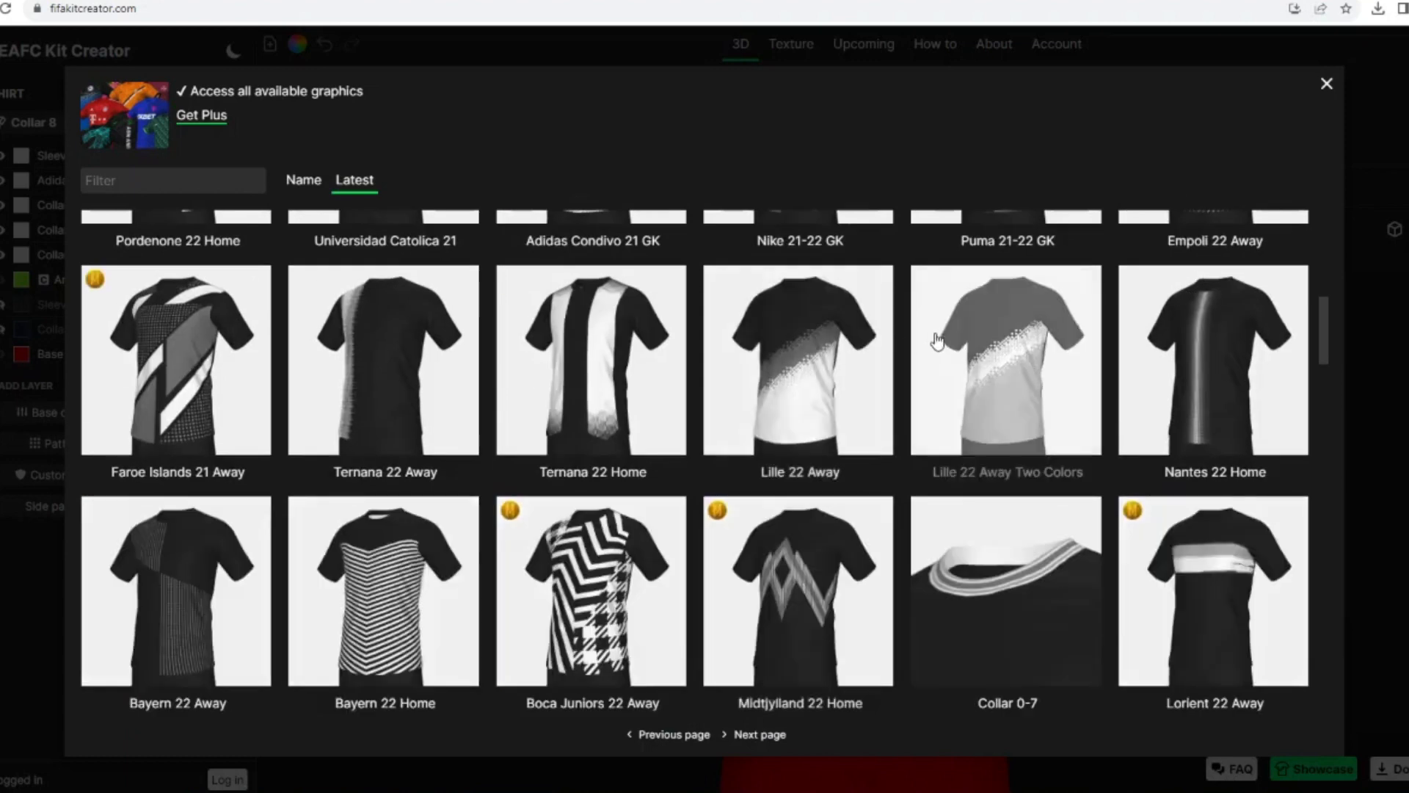
click(947, 345)
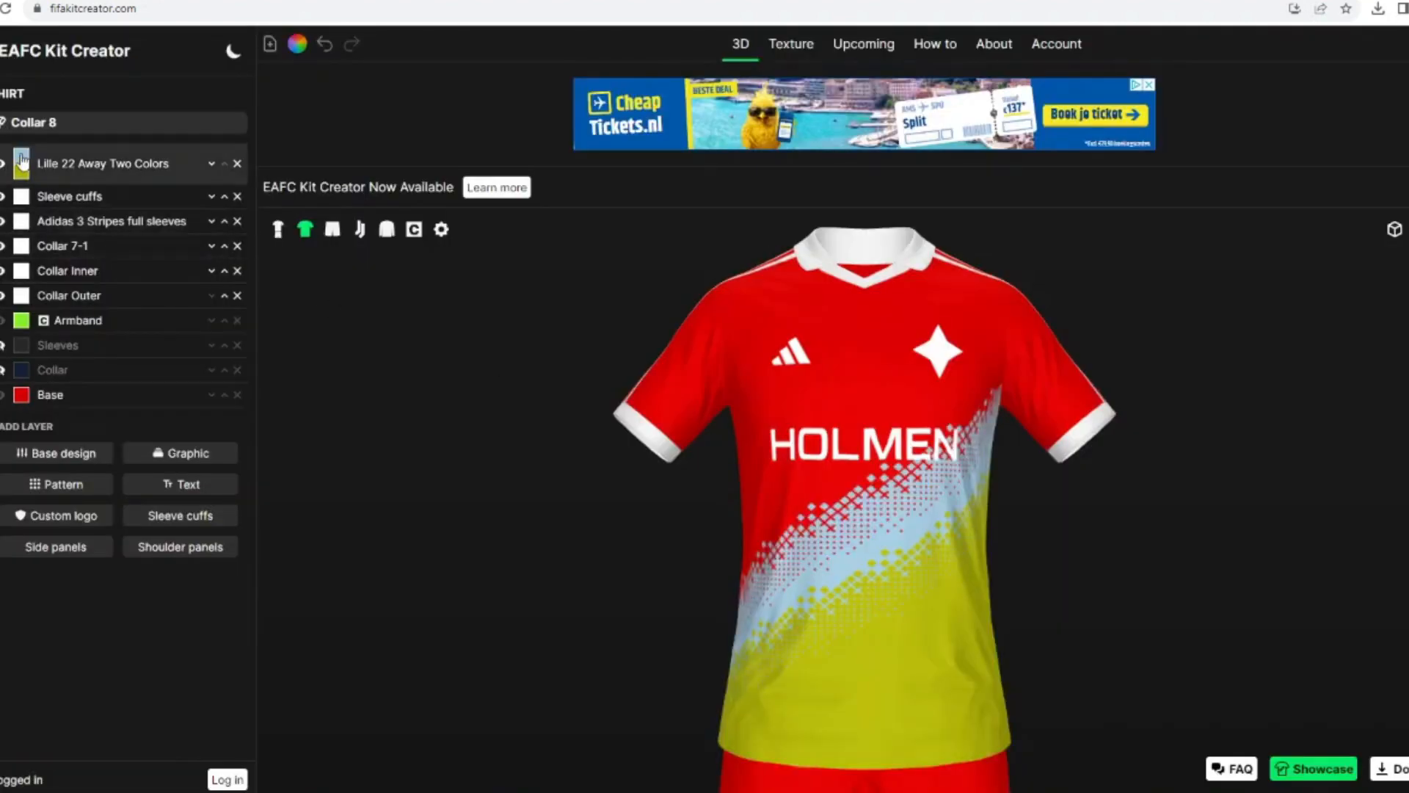
Step: Colour the first part of the Lille 22 Away Two Colors graphic a muted red and the second part dark red
click(841, 503)
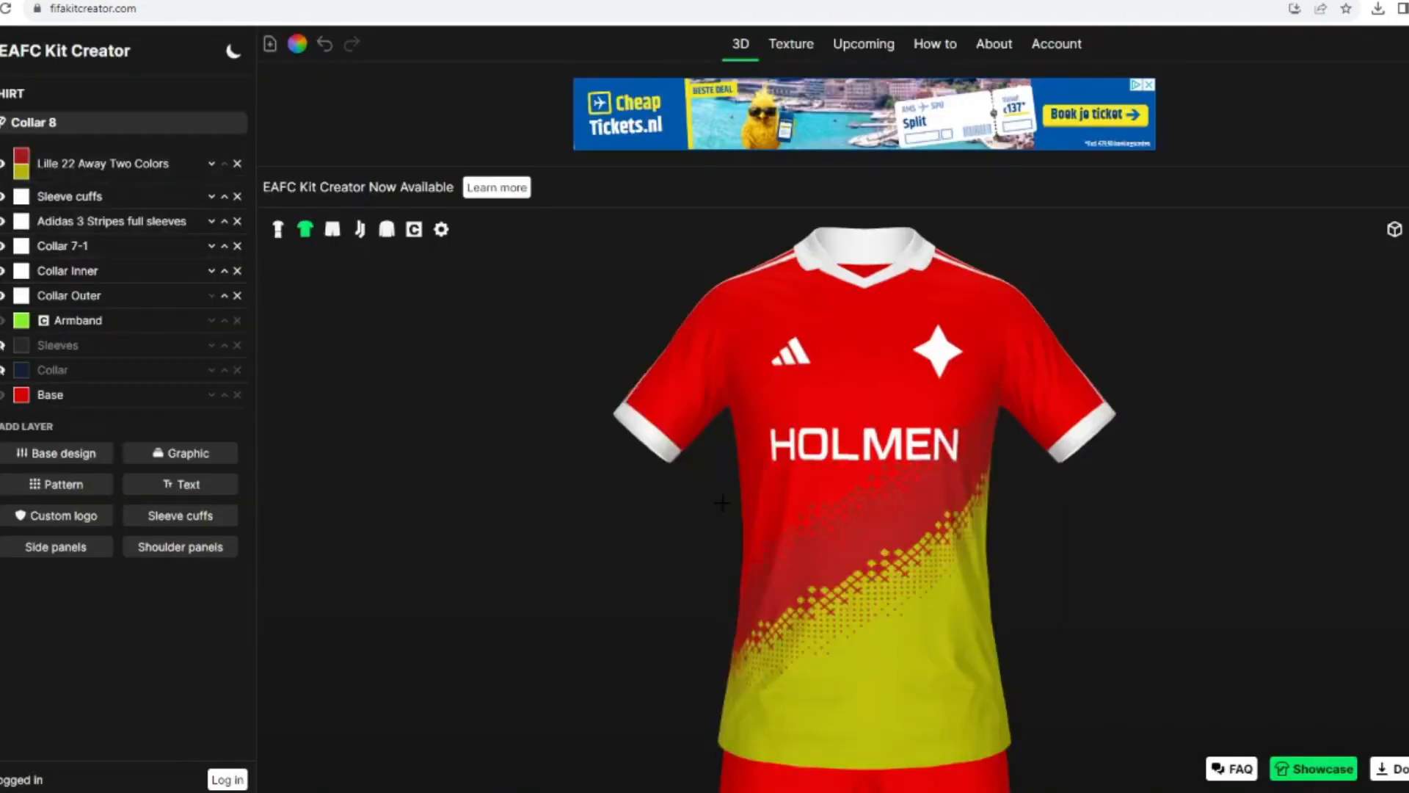
click(22, 173)
click(842, 504)
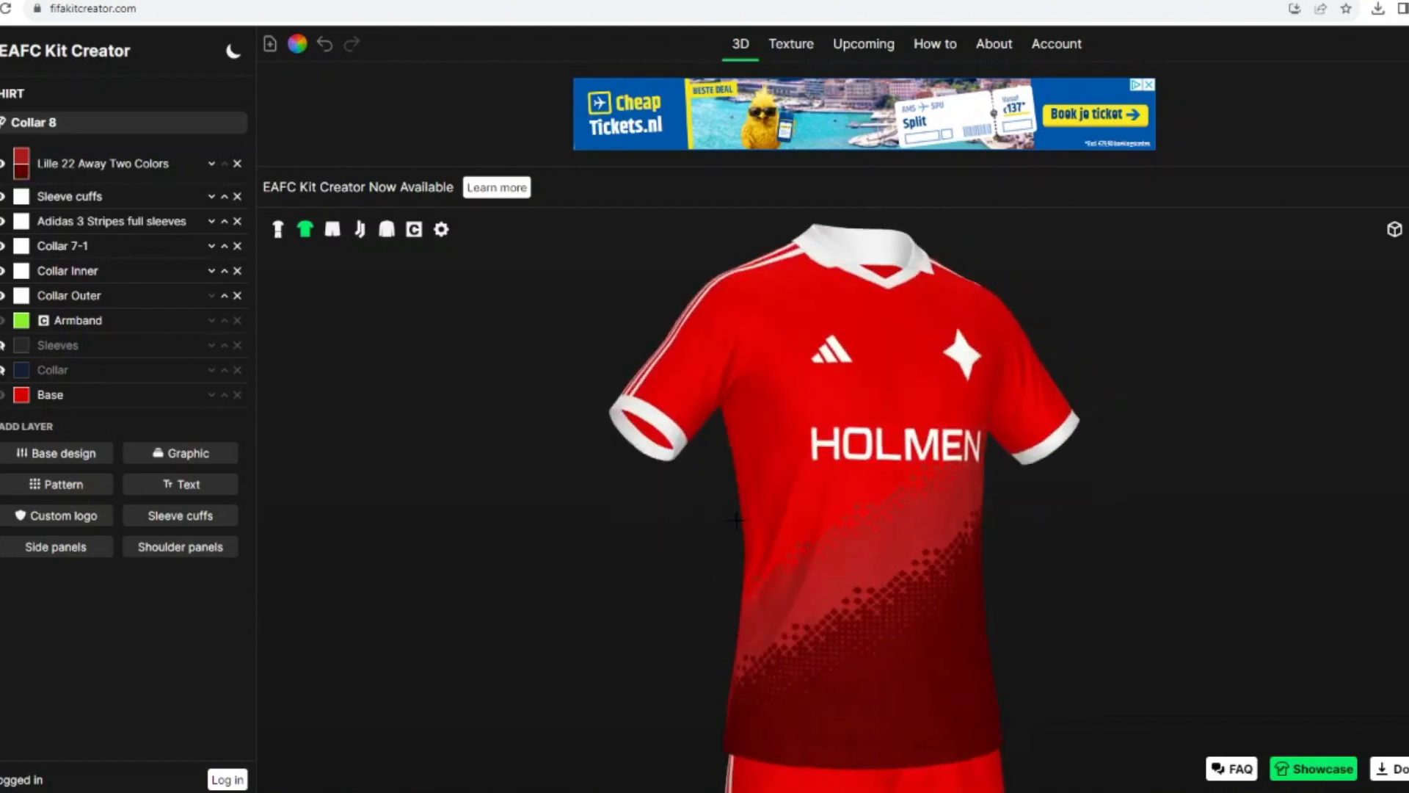
click(278, 229)
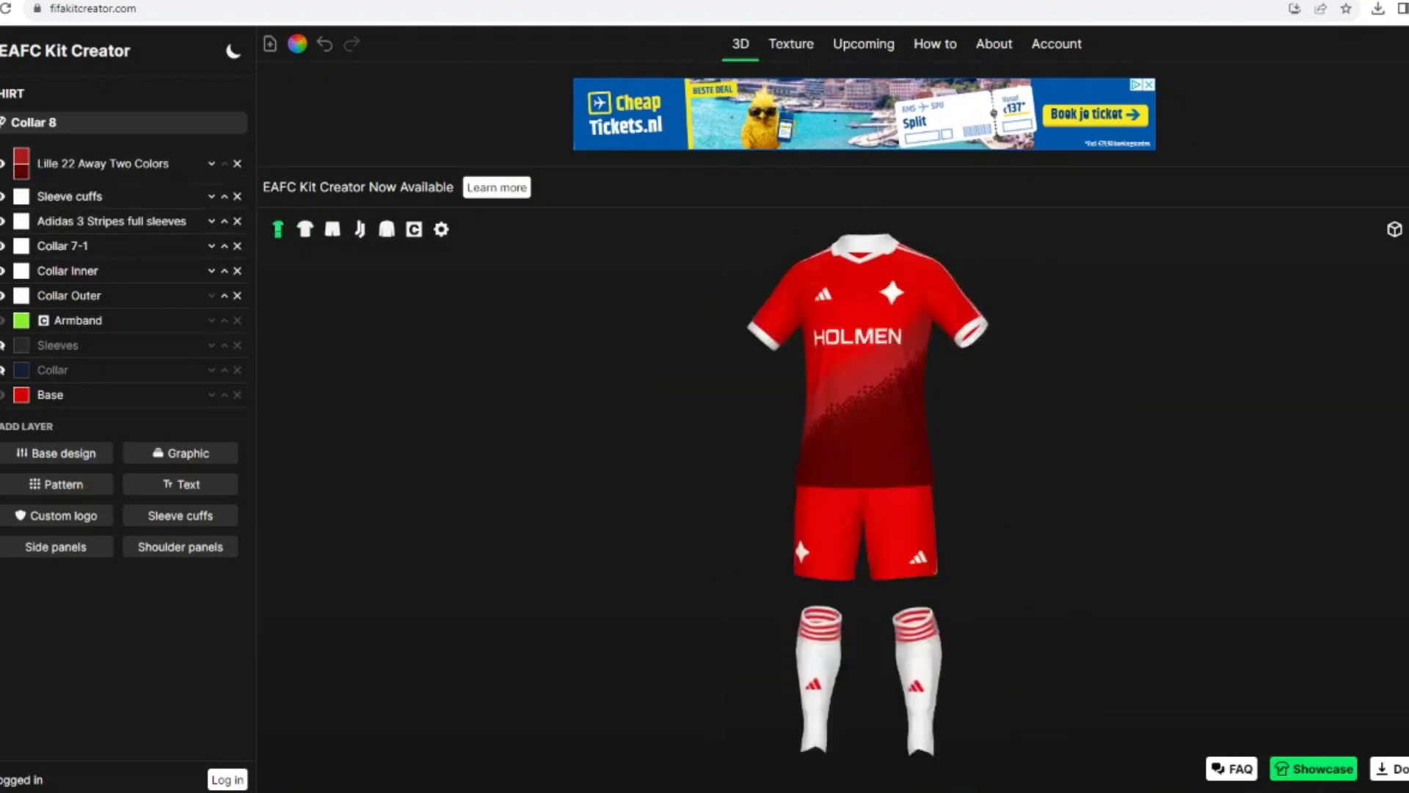
Step: Colour the base of the shorts white
click(829, 528)
click(22, 201)
click(683, 336)
click(850, 508)
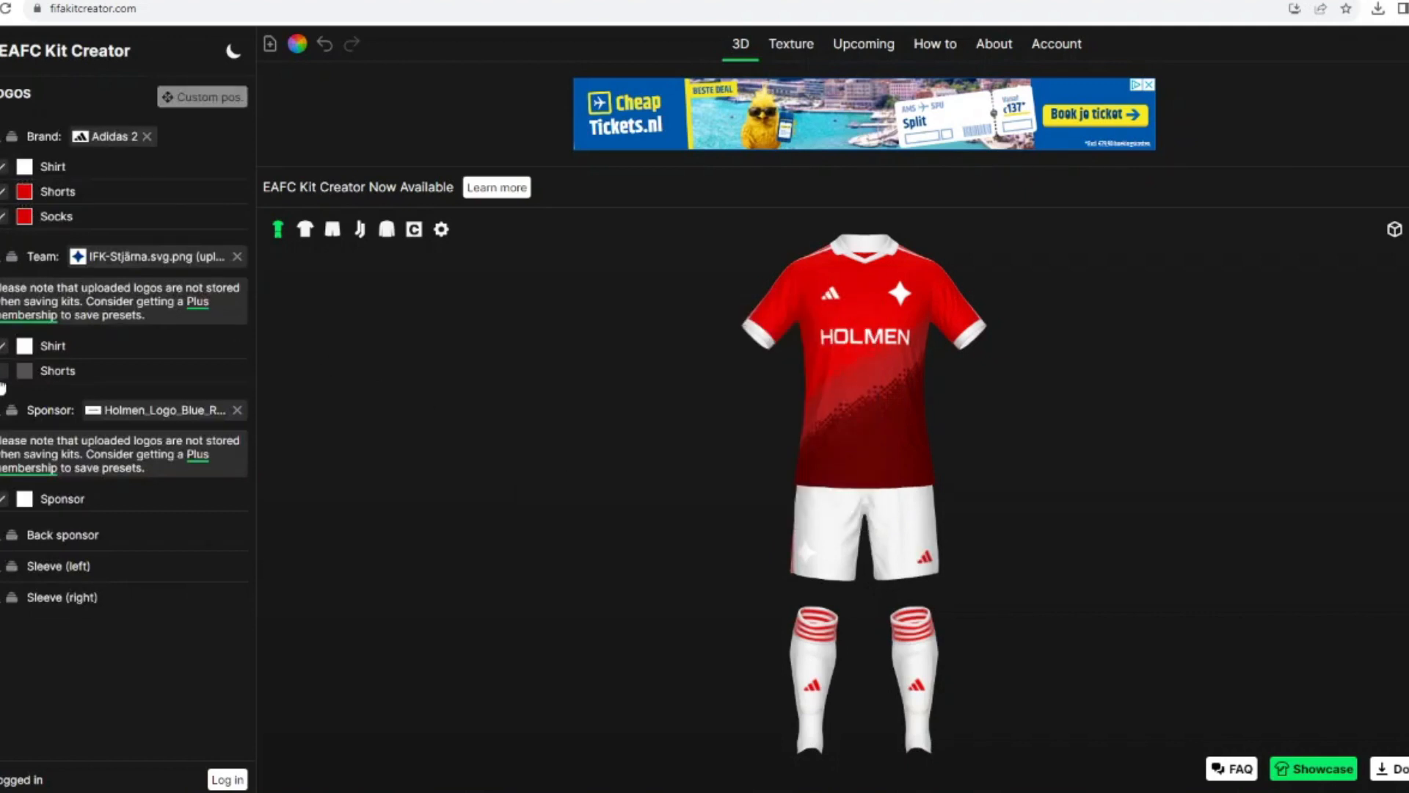
Step: Enable a separate colour for the team logo on the shorts and set the shorts' logos to red
click(1, 378)
click(25, 373)
click(559, 454)
click(841, 503)
Step: Recolour the team logo and the brand logo on the shorts dark red
drag(616, 503, 660, 503)
click(25, 374)
click(556, 438)
click(839, 503)
drag(749, 500, 687, 495)
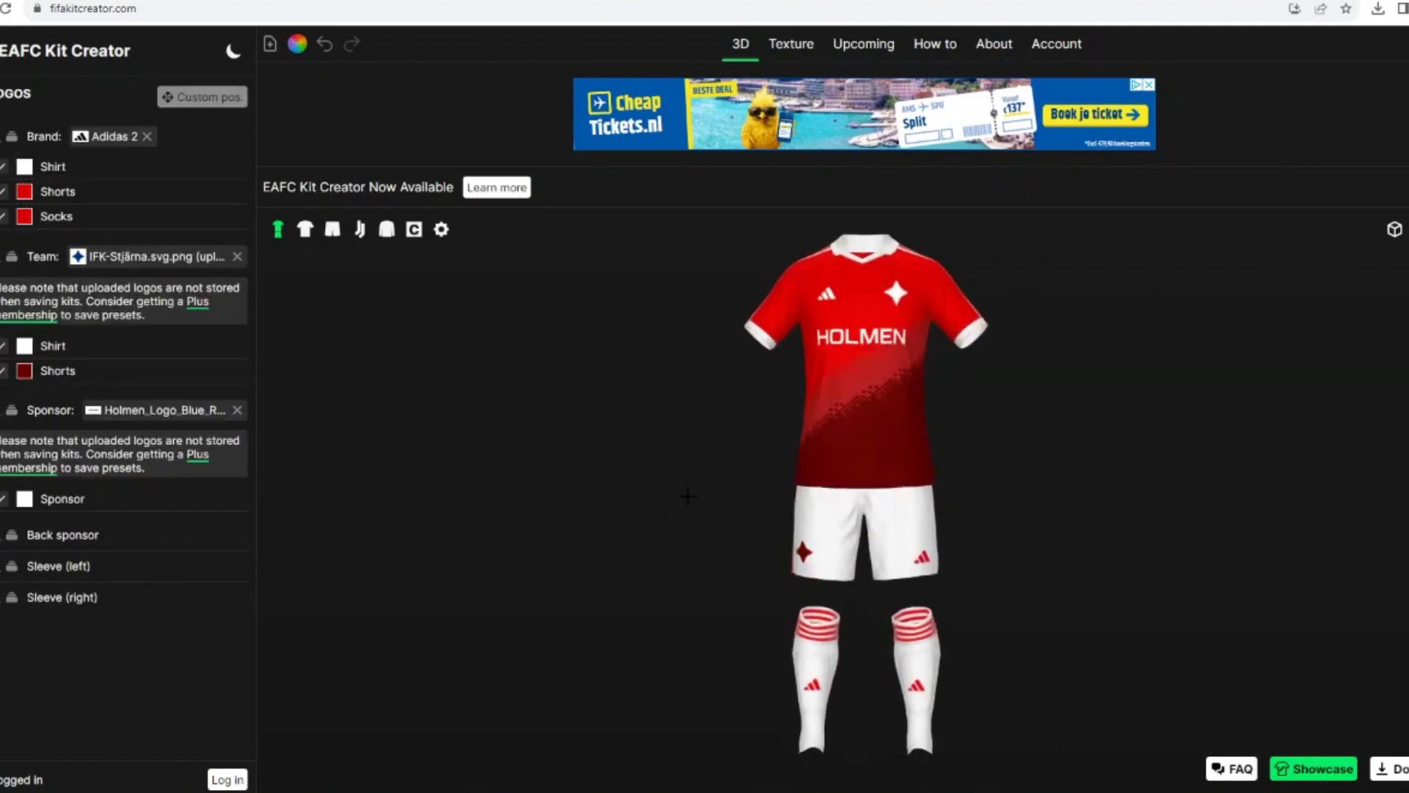
click(25, 197)
click(556, 438)
click(496, 468)
Step: Try dark red on the Adidas 3 Stripes shorts graphic and remove that layer from the shorts
click(2, 176)
click(22, 177)
click(557, 439)
click(840, 503)
drag(587, 496, 356, 381)
click(238, 177)
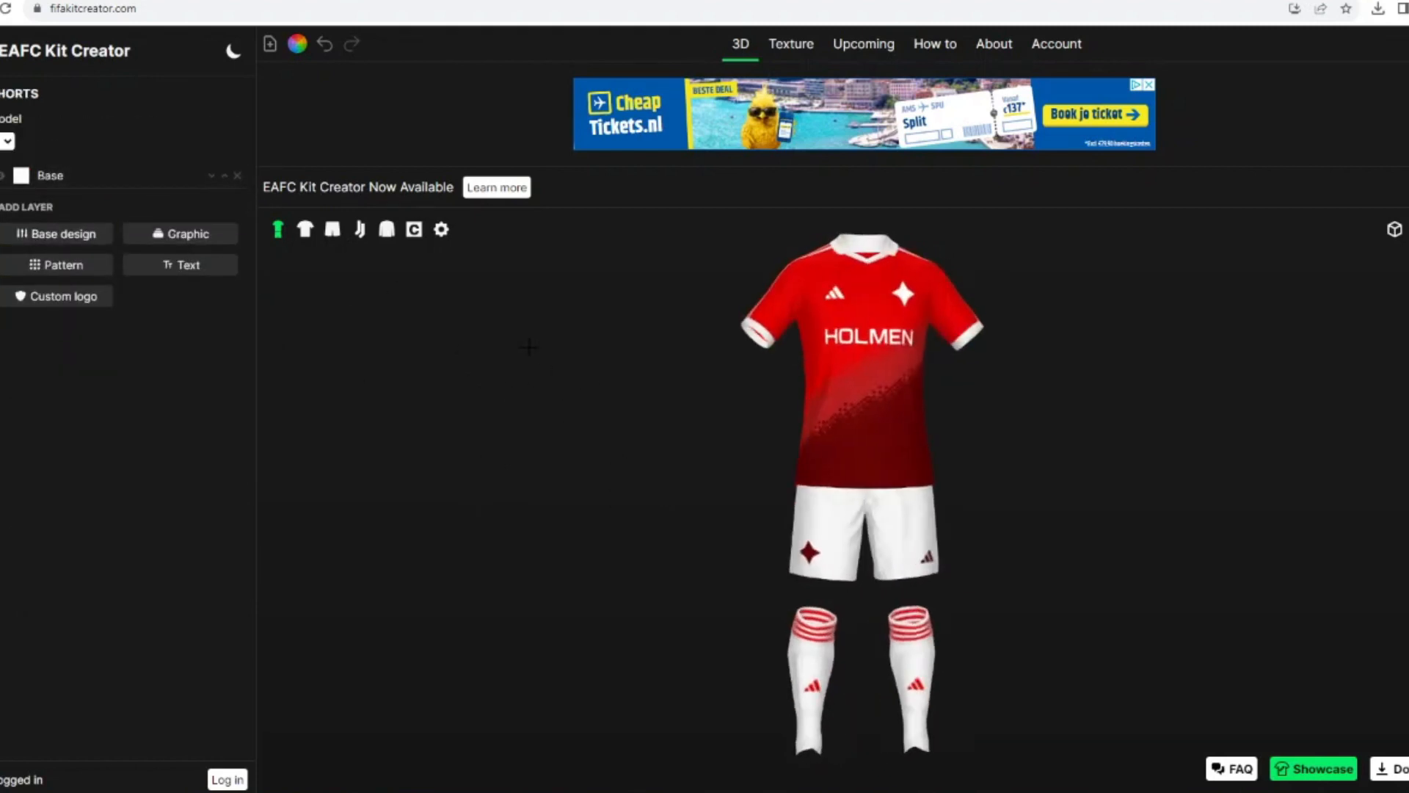
Step: Remove the Collar 7-1, Collar Inner and Collar Outer layers from the shirt and switch its collar model to Collar 7
click(305, 229)
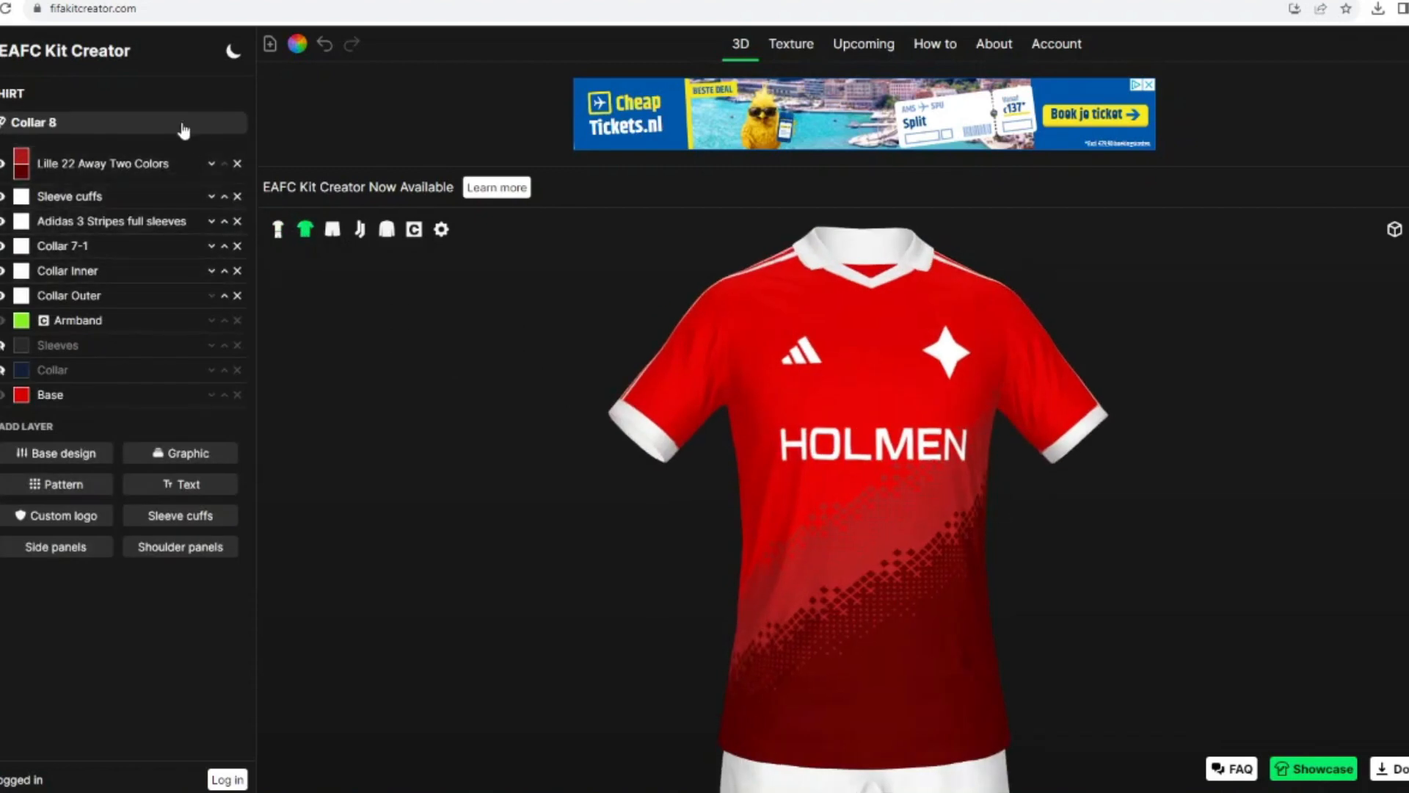
click(237, 271)
click(237, 270)
click(114, 125)
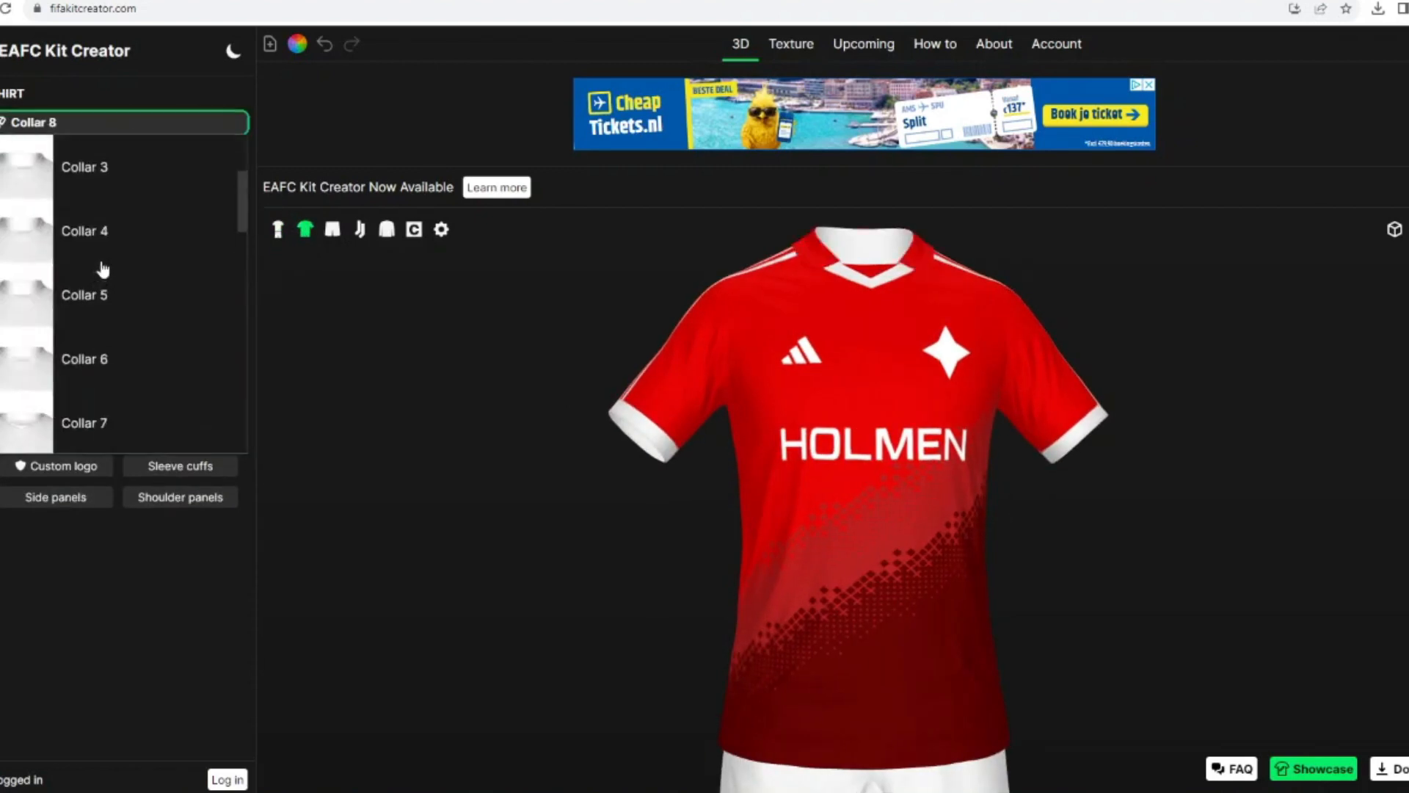
click(104, 413)
Step: Try a white Collar 0-6 graphic on the shirt
click(193, 379)
text(colla)
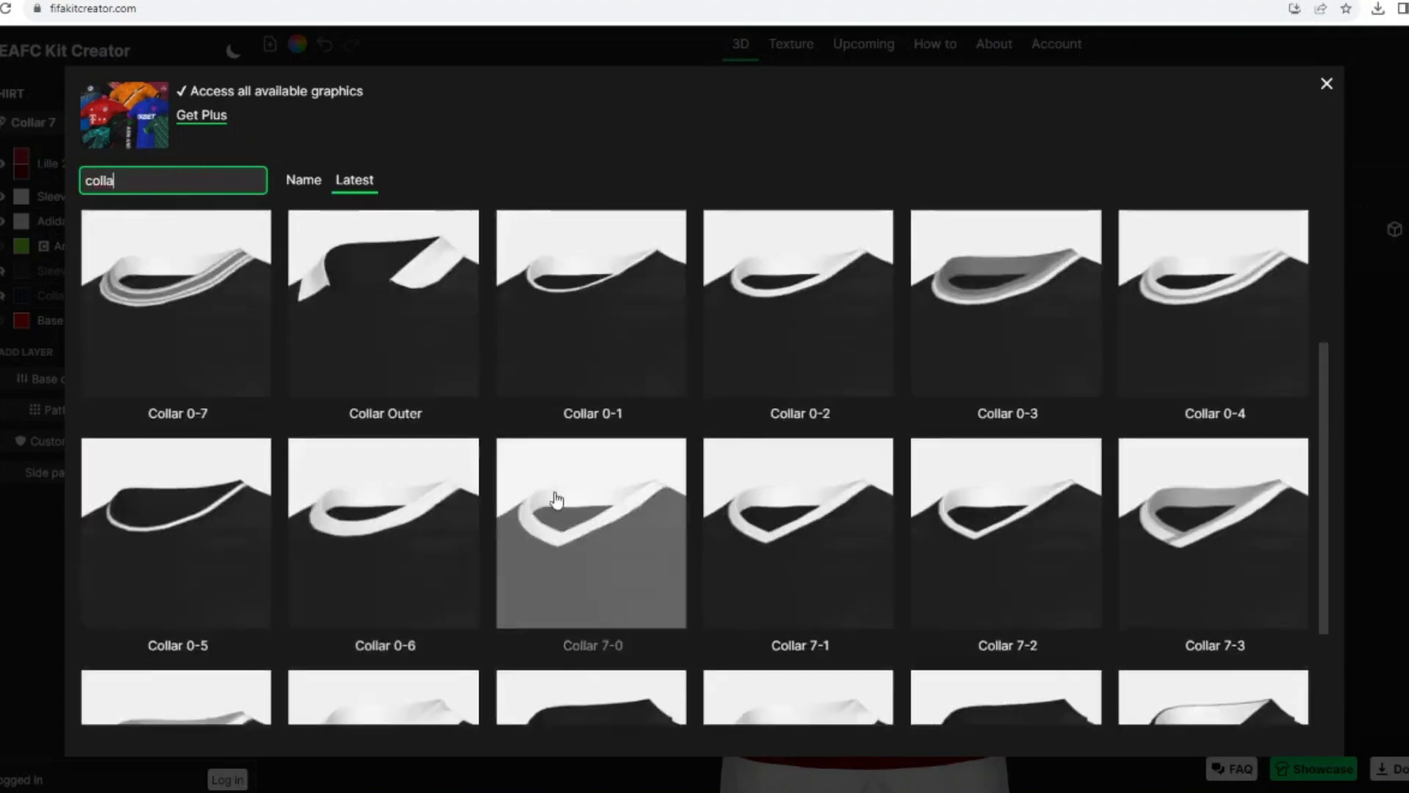
click(557, 499)
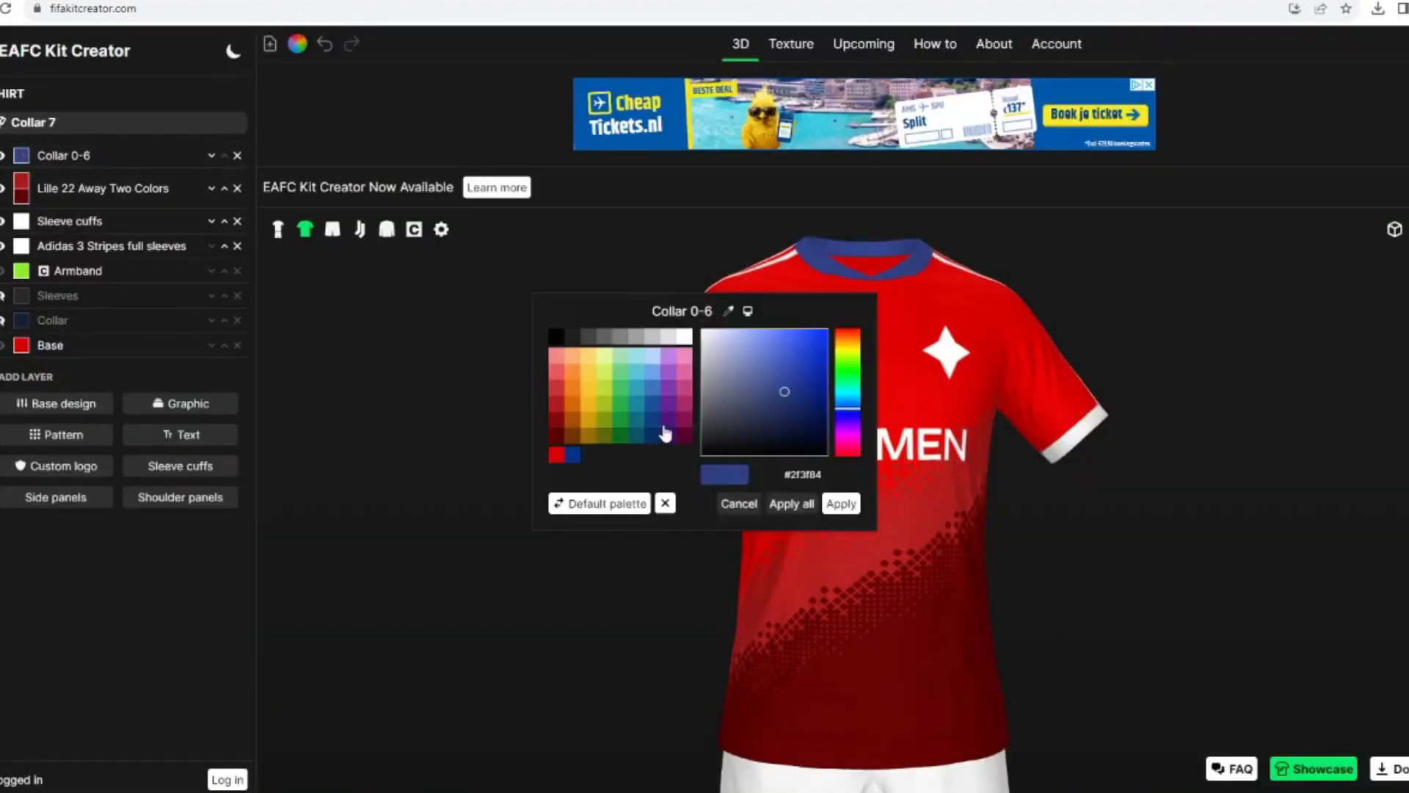
click(833, 500)
Step: Set the shirt's collar model to Collar 0 and remove the Collar 0-6 layer
click(76, 126)
scroll(103, 248, up, 2)
click(146, 305)
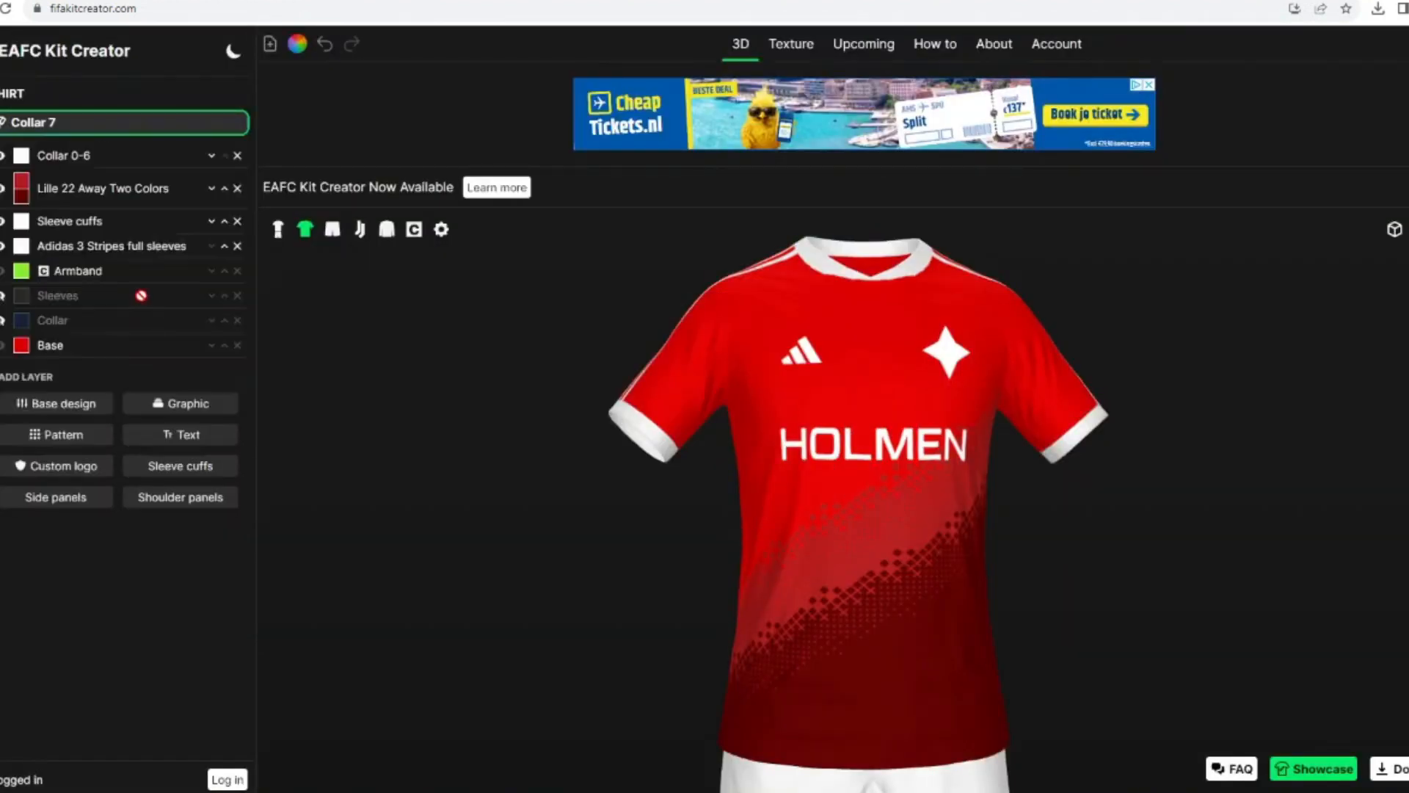
click(105, 121)
scroll(110, 194, up, 5)
click(132, 180)
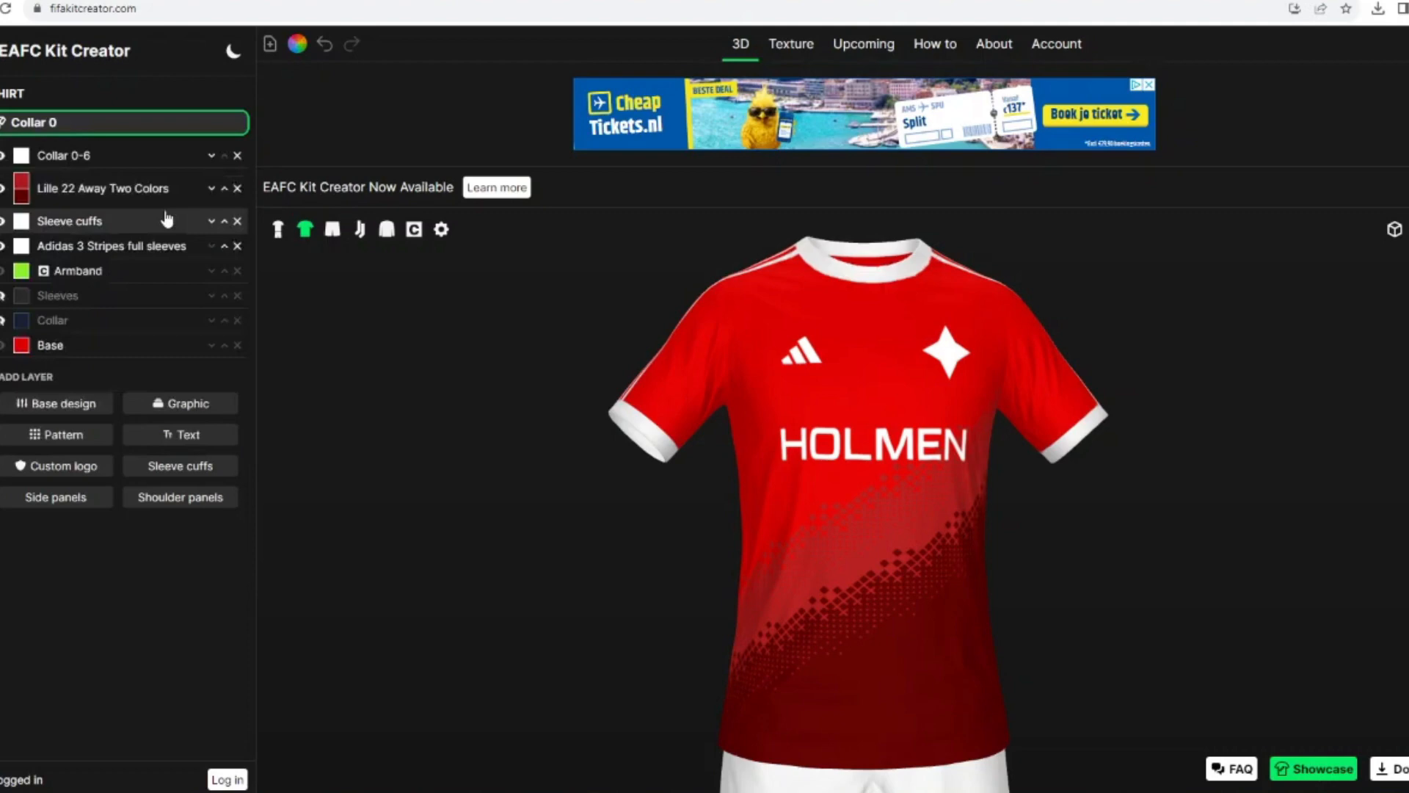
click(235, 155)
Step: Add the Collar 0-6 graphic to the shirt and colour it white
click(193, 379)
scroll(321, 596, down, 2)
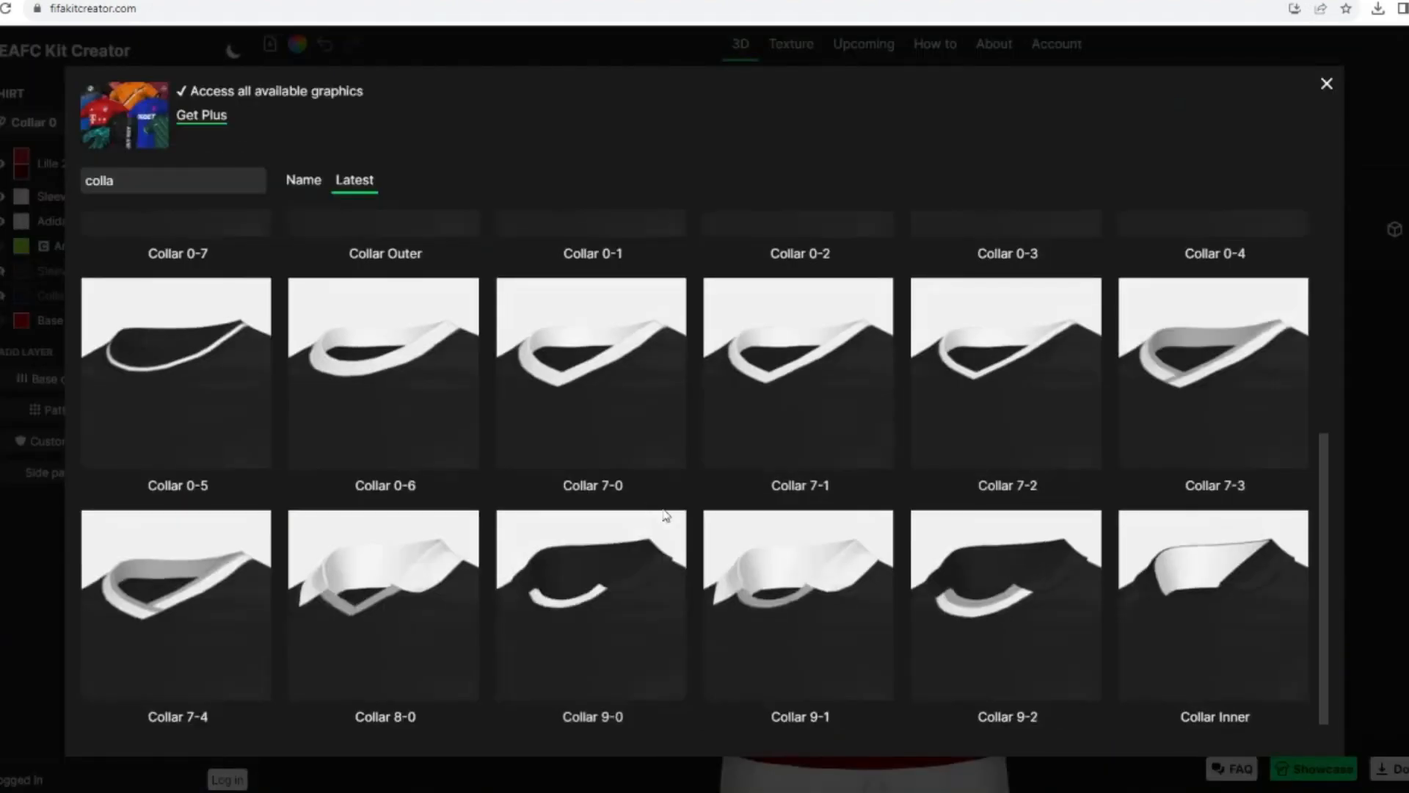
scroll(322, 596, up, 3)
click(322, 596)
click(23, 159)
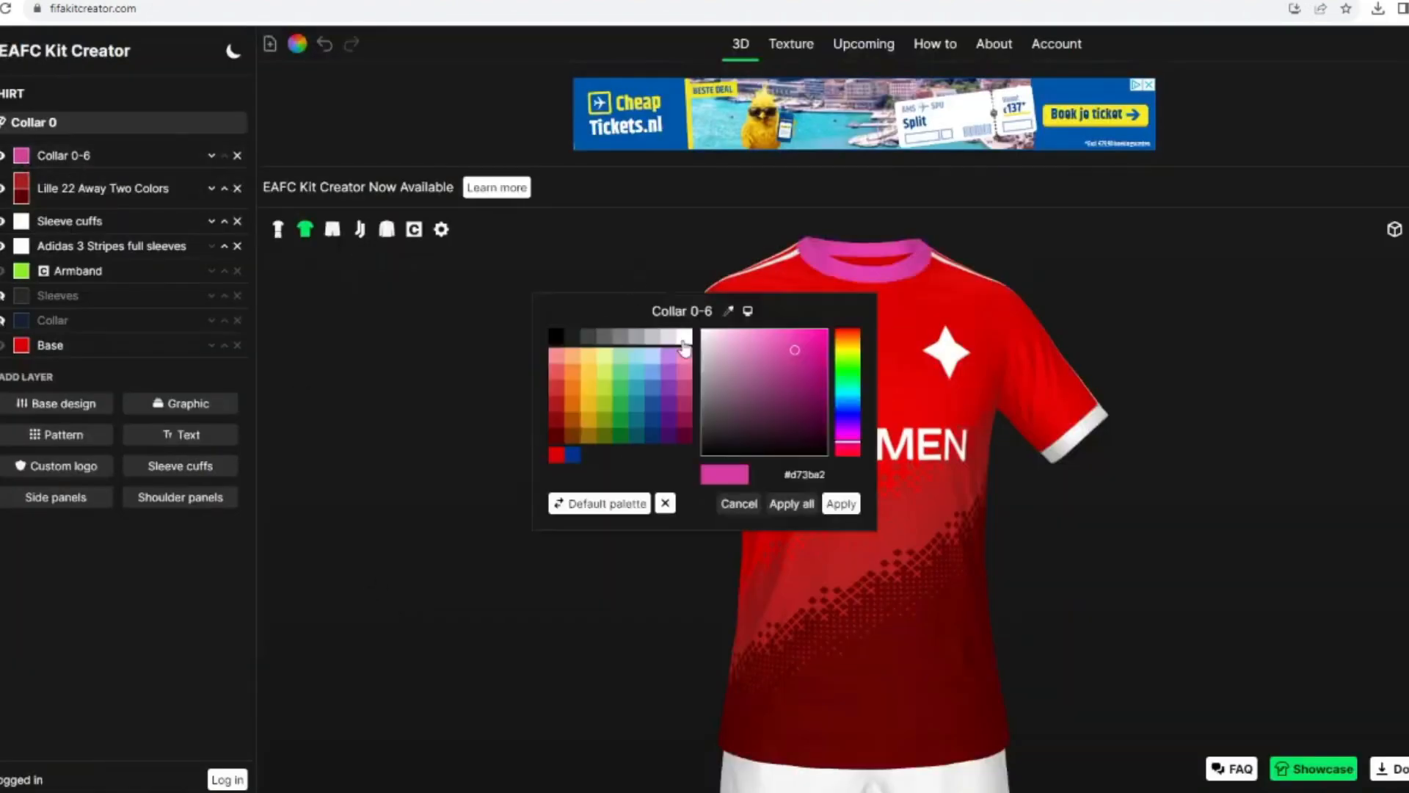
click(685, 345)
click(839, 504)
Step: Replace the Lille 22 Away Two Colors layer on the shirt with a Stepped Gradient base design
click(278, 229)
drag(547, 382, 538, 343)
click(303, 229)
click(237, 189)
click(105, 357)
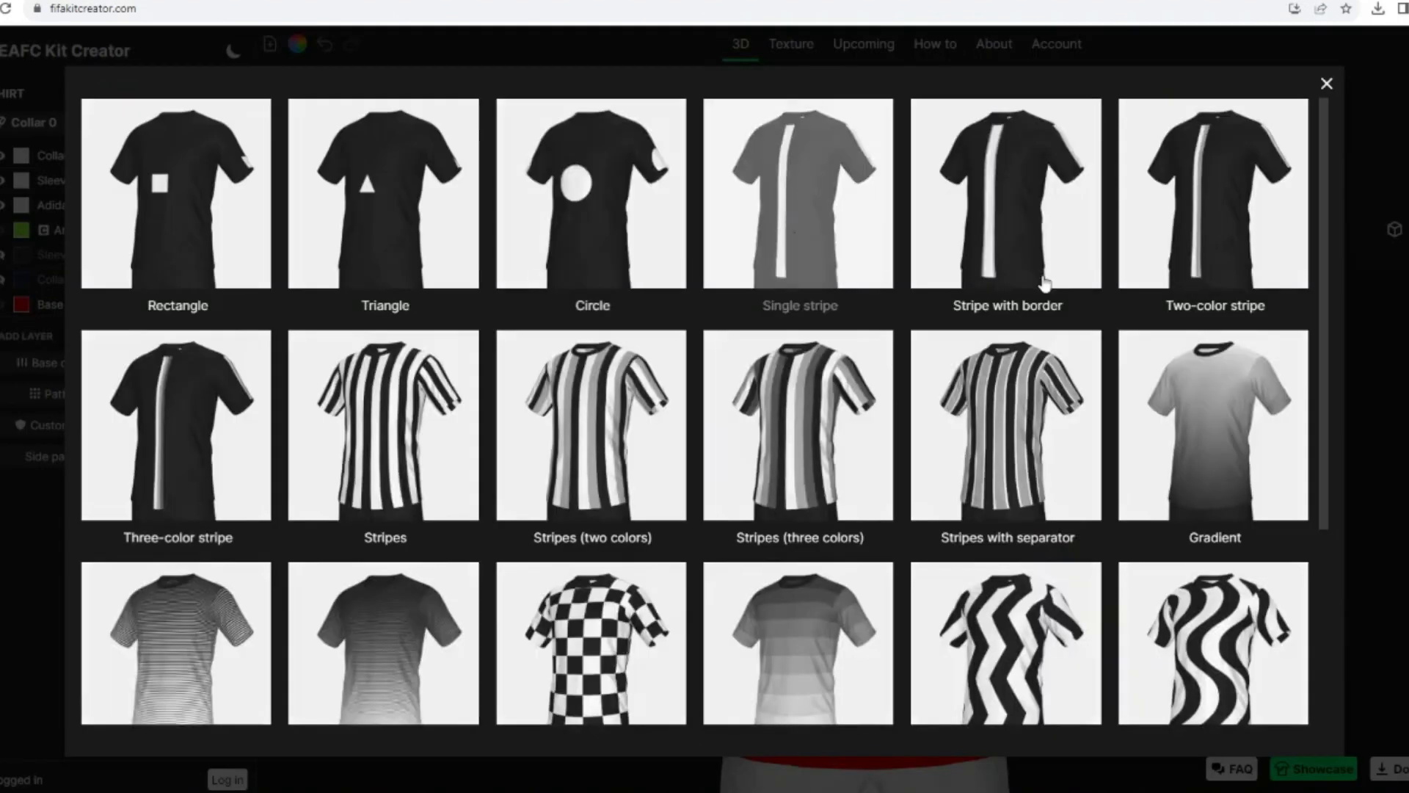
scroll(1050, 347, down, 3)
click(815, 411)
Step: Set the Stepped Gradient's gradient size to 34, tilt it diagonally and disable it on the sleeves
click(48, 163)
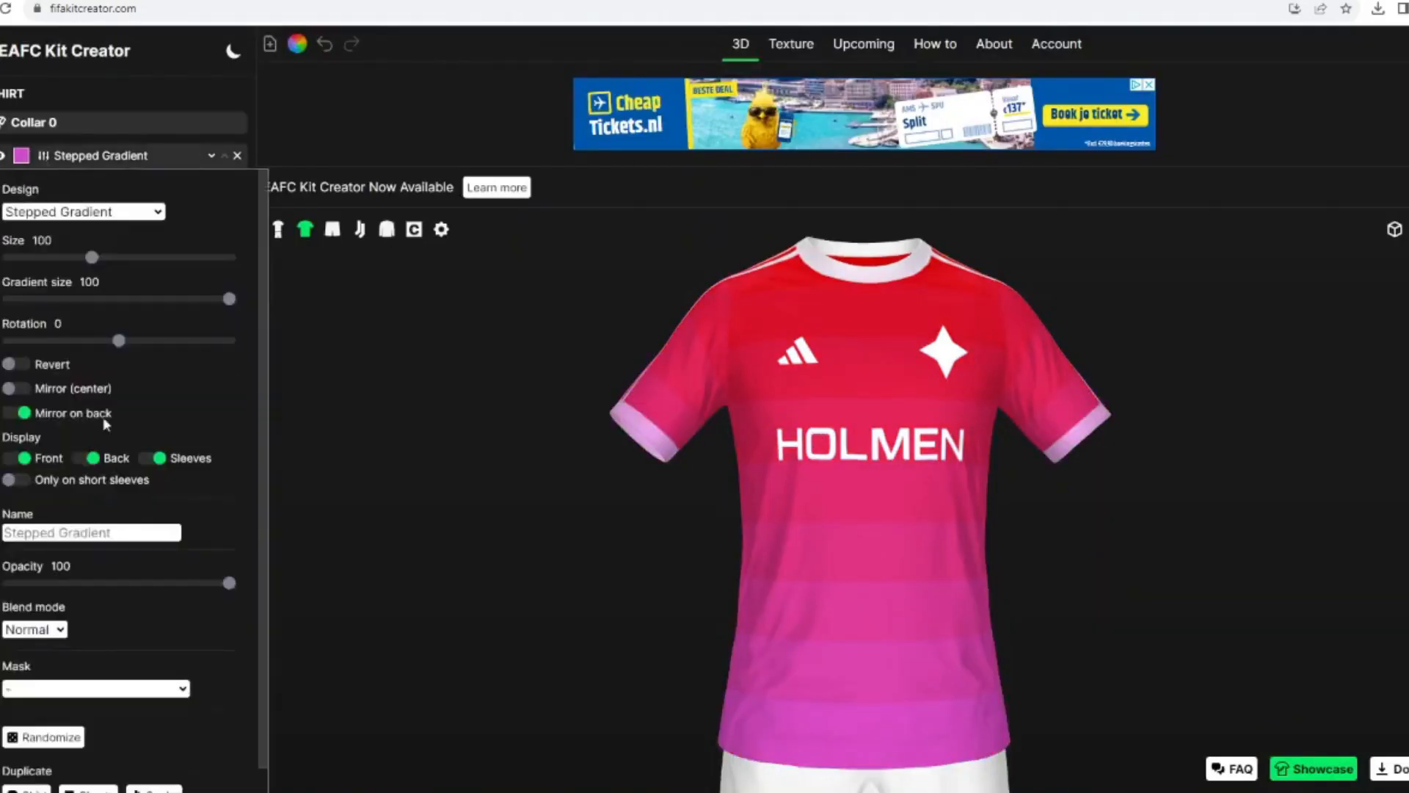
drag(135, 298, 86, 306)
drag(381, 513, 425, 481)
click(86, 326)
click(152, 459)
Step: Colour the shirt's Stepped Gradient dark red and check the full kit
click(20, 156)
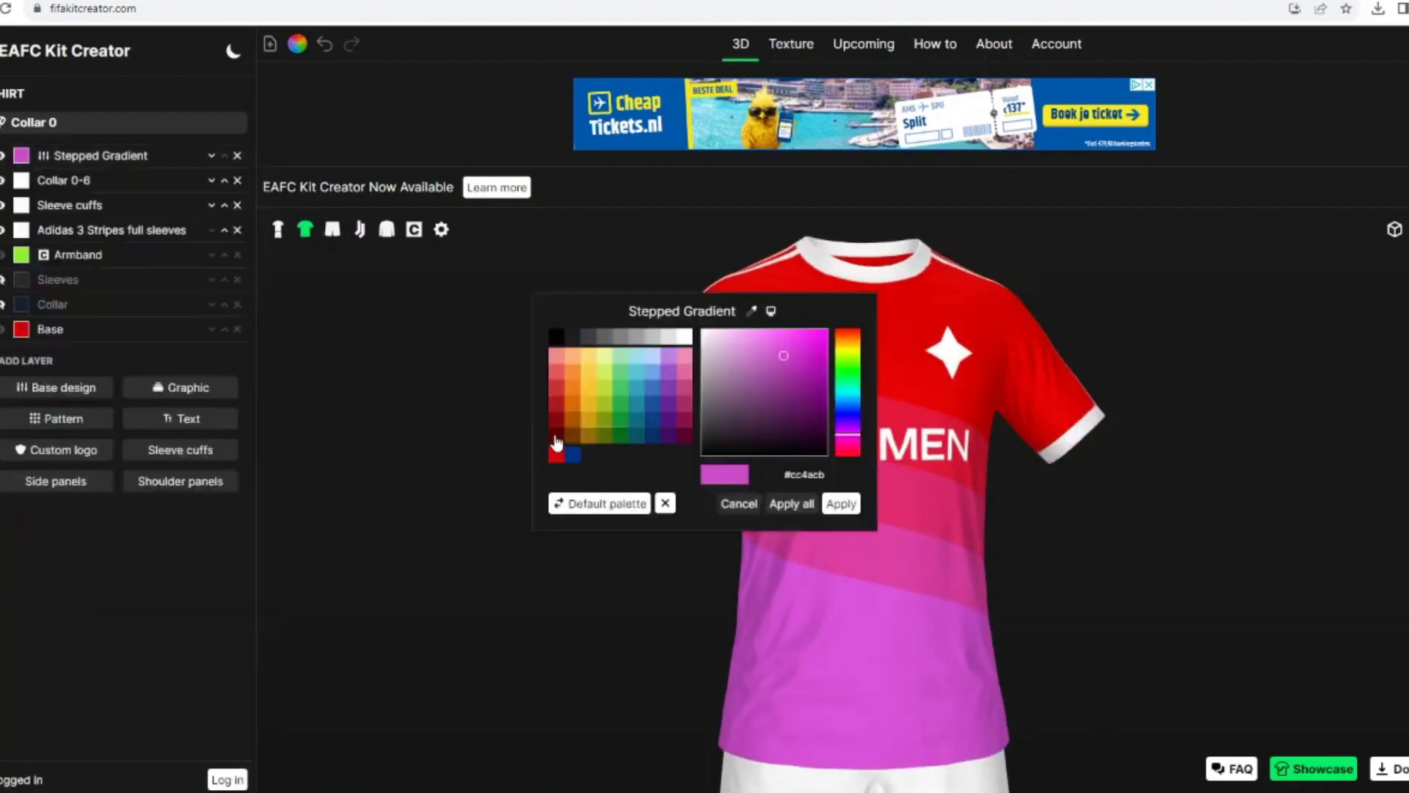
click(558, 445)
click(839, 504)
drag(500, 456, 470, 444)
click(278, 229)
drag(403, 345, 426, 355)
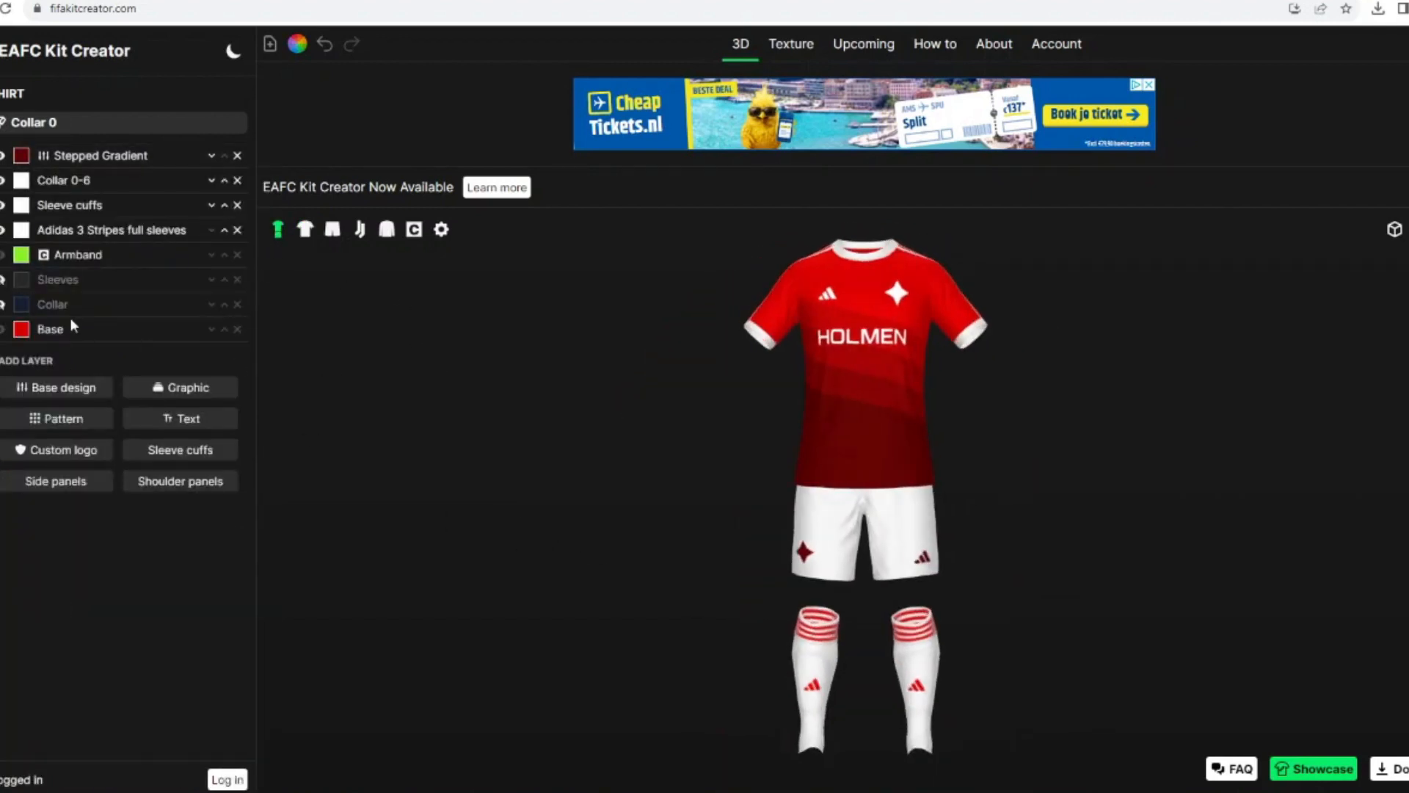
Step: Recolour the stripes and the brand logo on the socks dark red
scroll(72, 327, down, 10)
click(20, 126)
click(558, 443)
click(835, 504)
drag(522, 526, 553, 479)
click(4, 207)
click(23, 217)
click(558, 443)
click(838, 504)
click(2, 176)
click(3, 149)
Step: Add the Adidas 3 Stripes shorts graphic to the shorts and colour it dark red
click(180, 233)
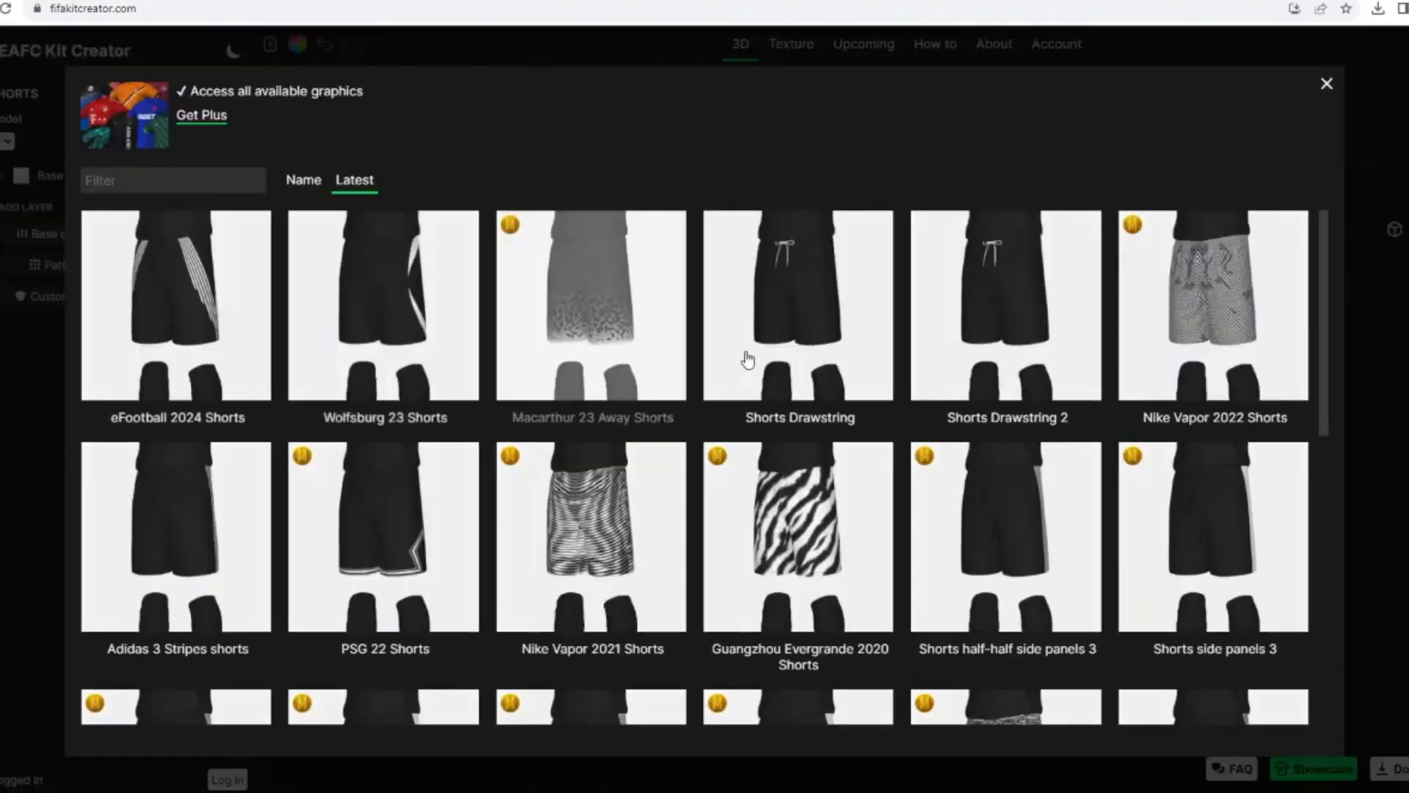
scroll(195, 305, down, 3)
click(195, 306)
click(20, 176)
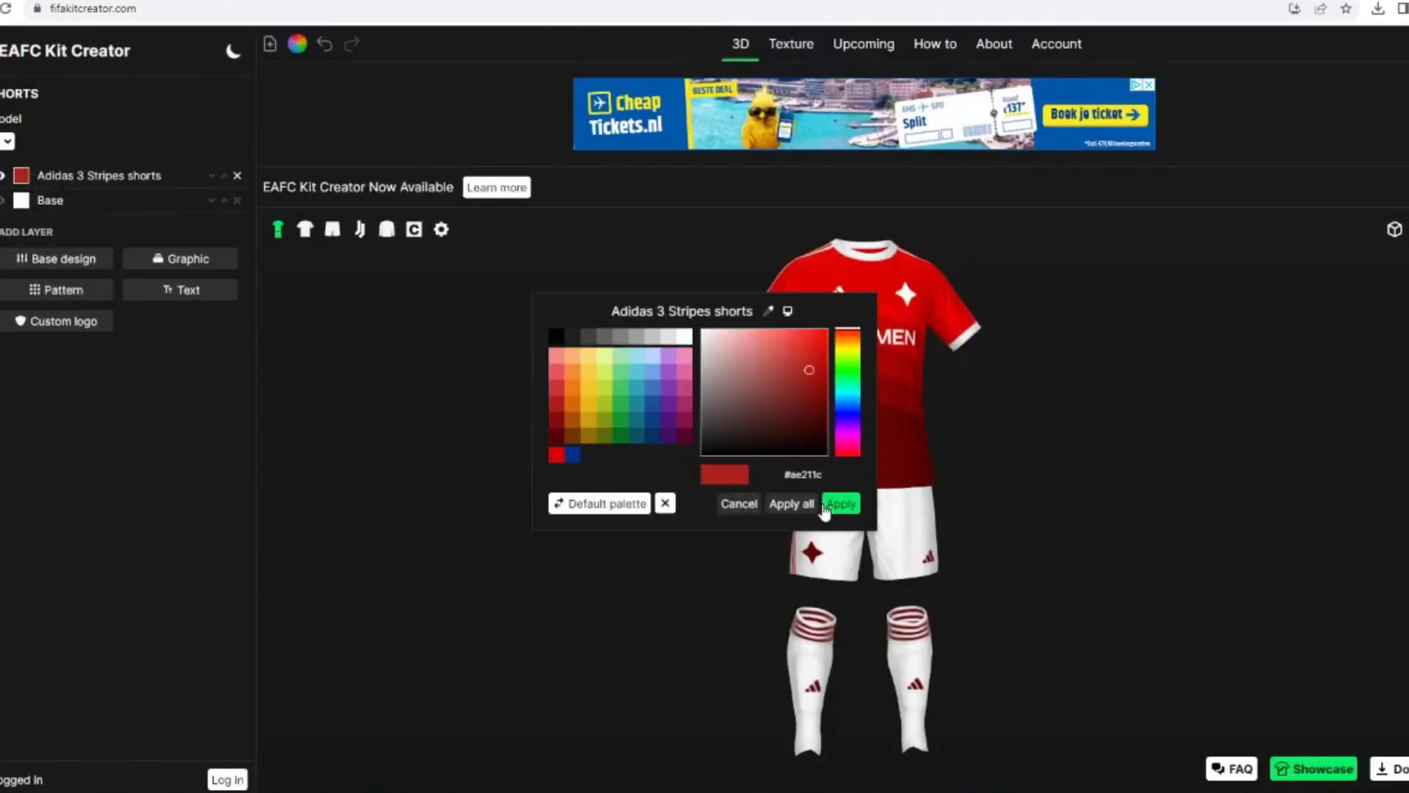
click(830, 505)
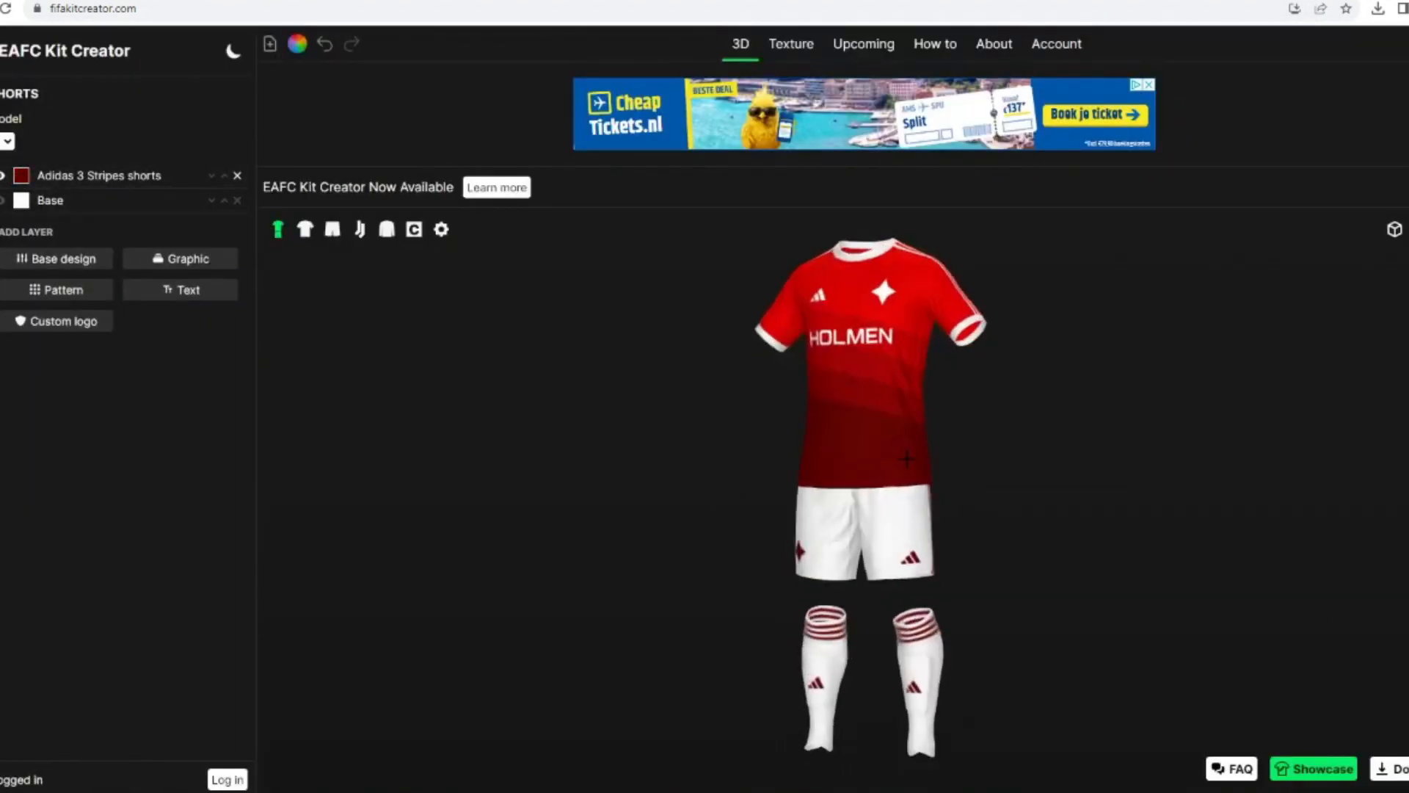
Step: Rotate the shirt's Stepped Gradient to -54, show it only on the front and adjust its gradient size
click(305, 229)
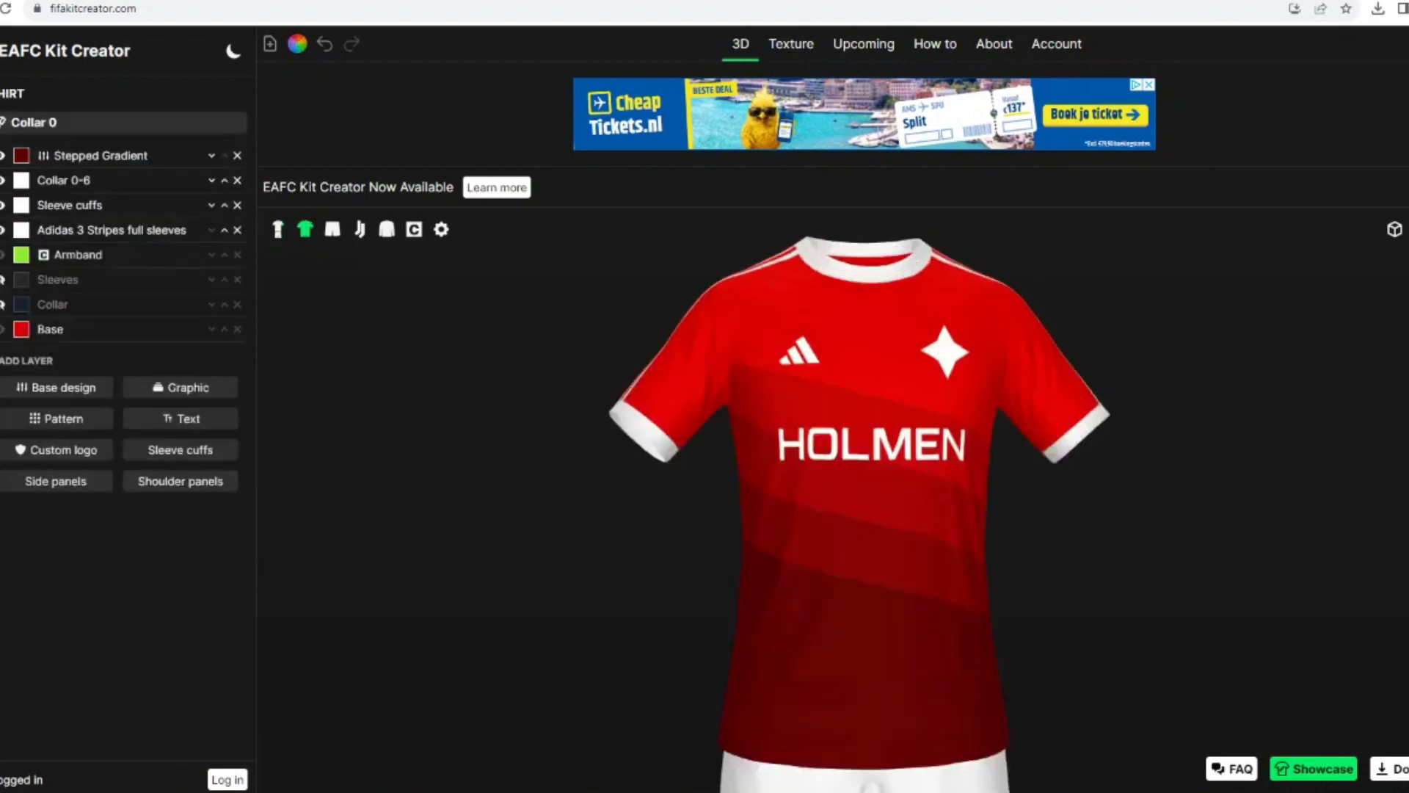
click(60, 155)
drag(119, 347, 99, 344)
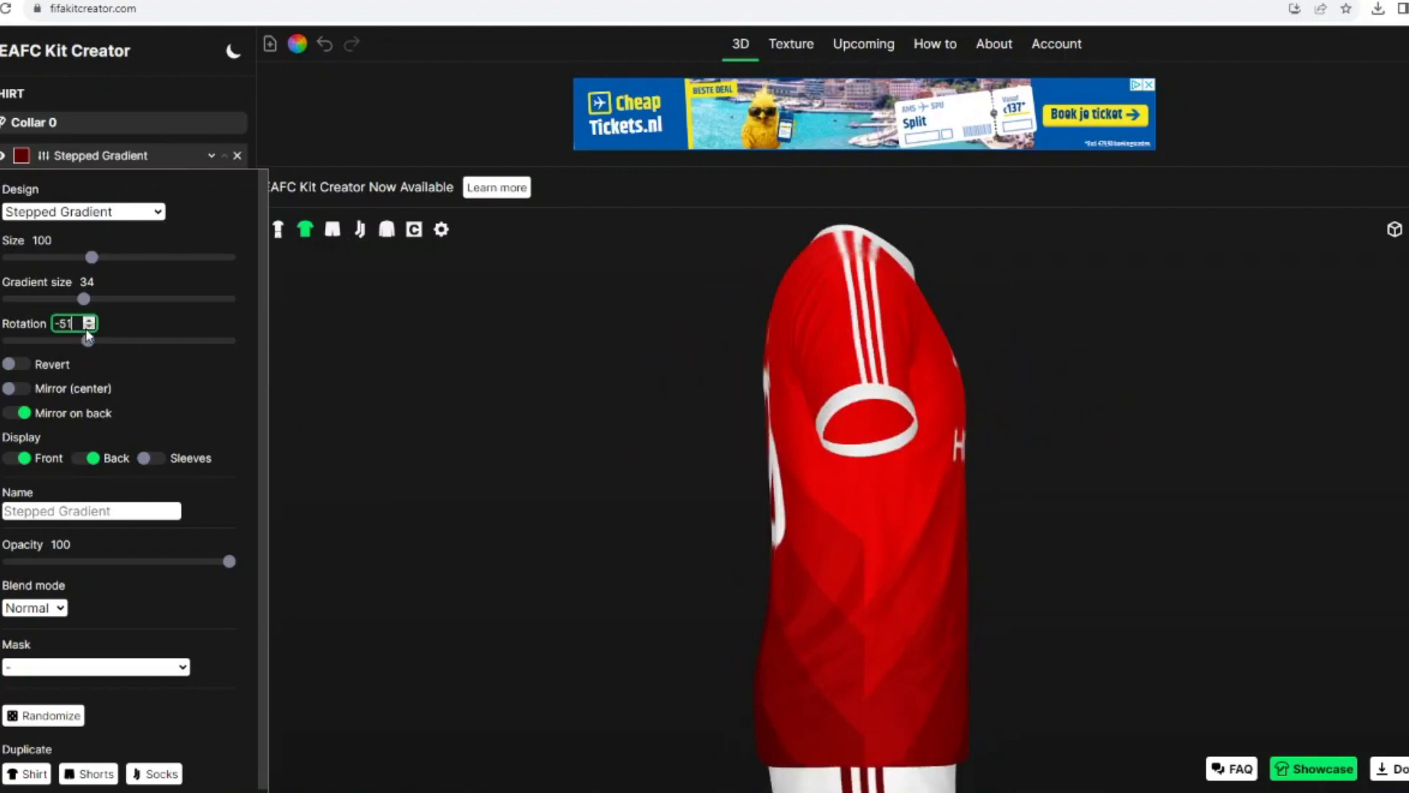
click(89, 458)
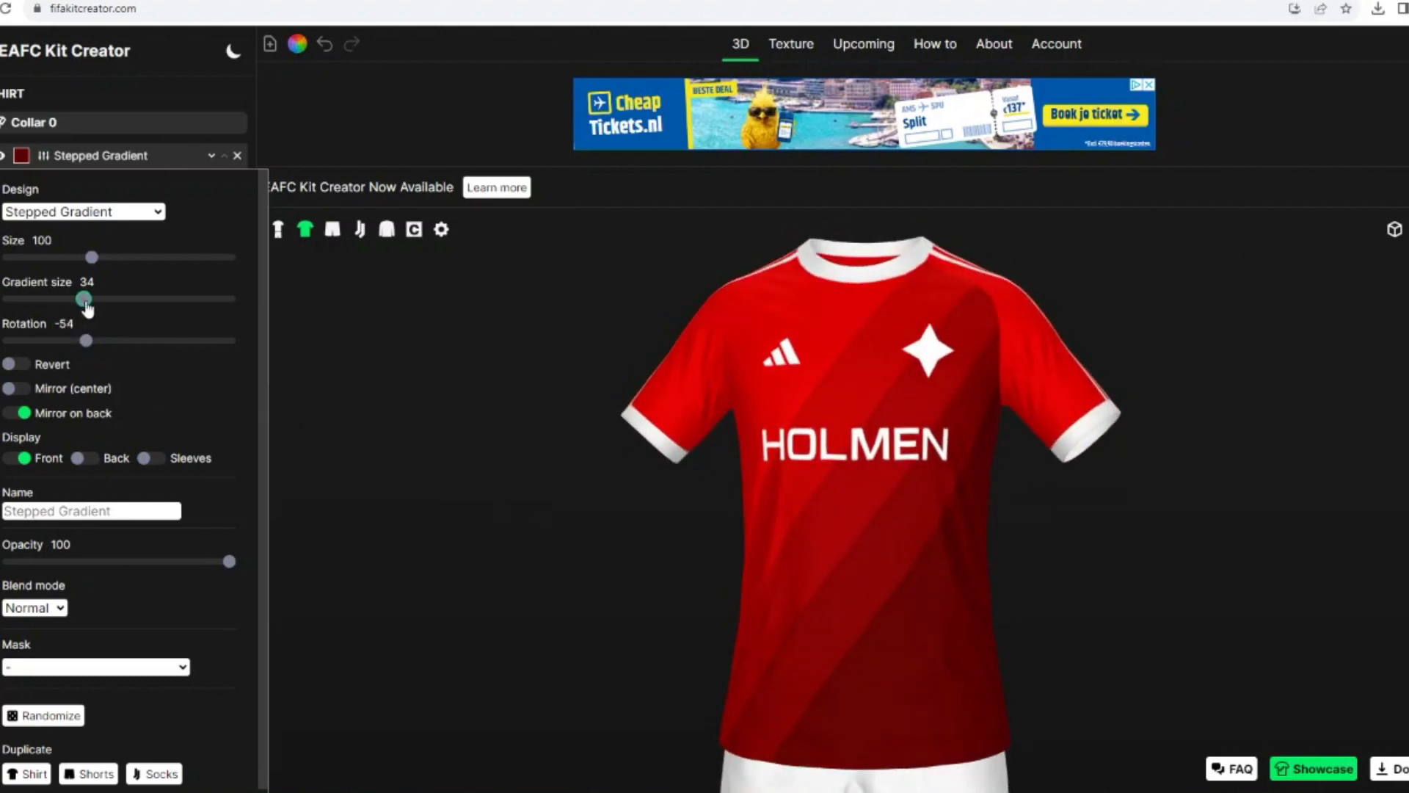
drag(74, 304, 110, 306)
drag(432, 442, 290, 431)
Step: Duplicate the Stepped Gradient on the shirt, show the copy only on the back and adjust its rotation
scroll(66, 660, down, 1)
click(29, 769)
click(86, 477)
click(26, 479)
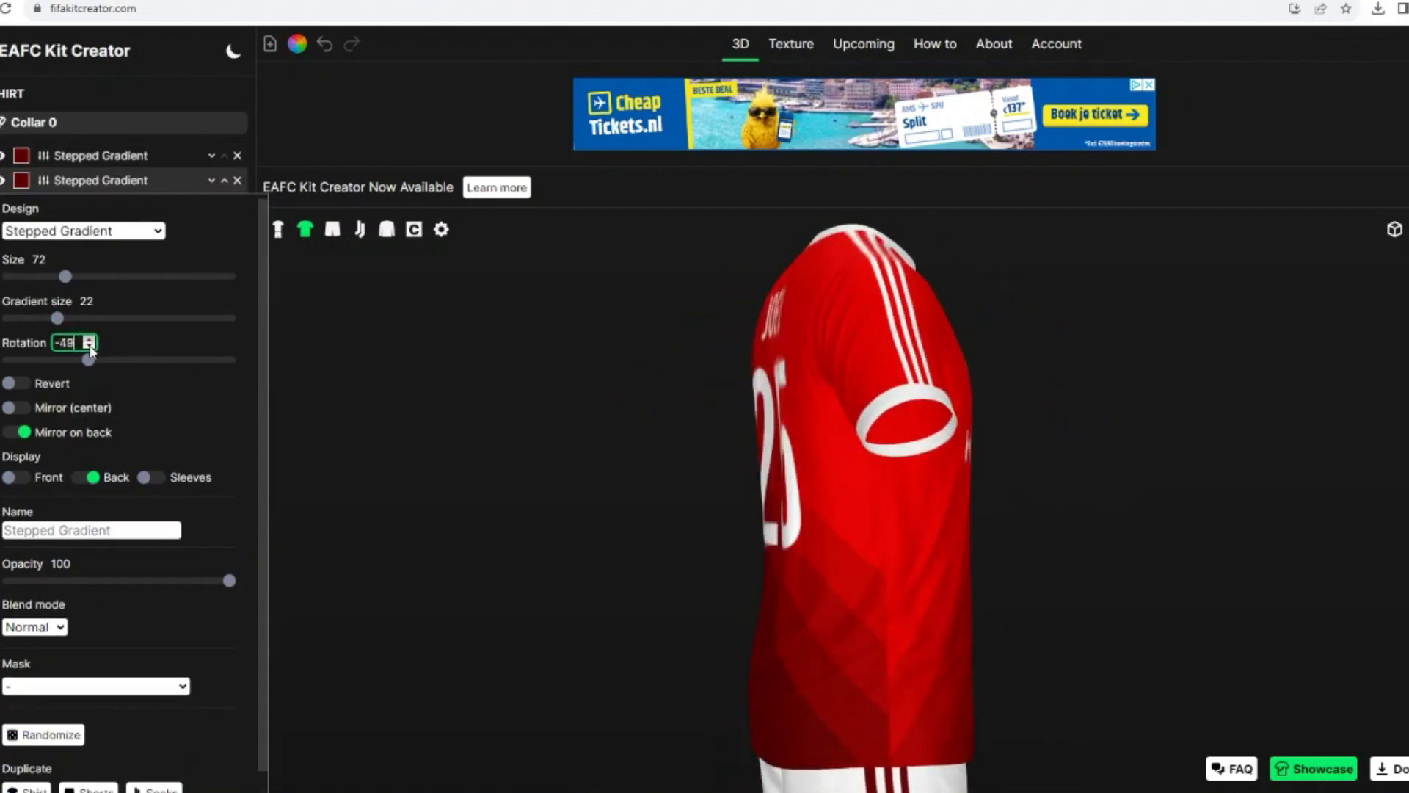
drag(88, 359, 79, 360)
drag(463, 564, 636, 548)
click(278, 229)
click(132, 182)
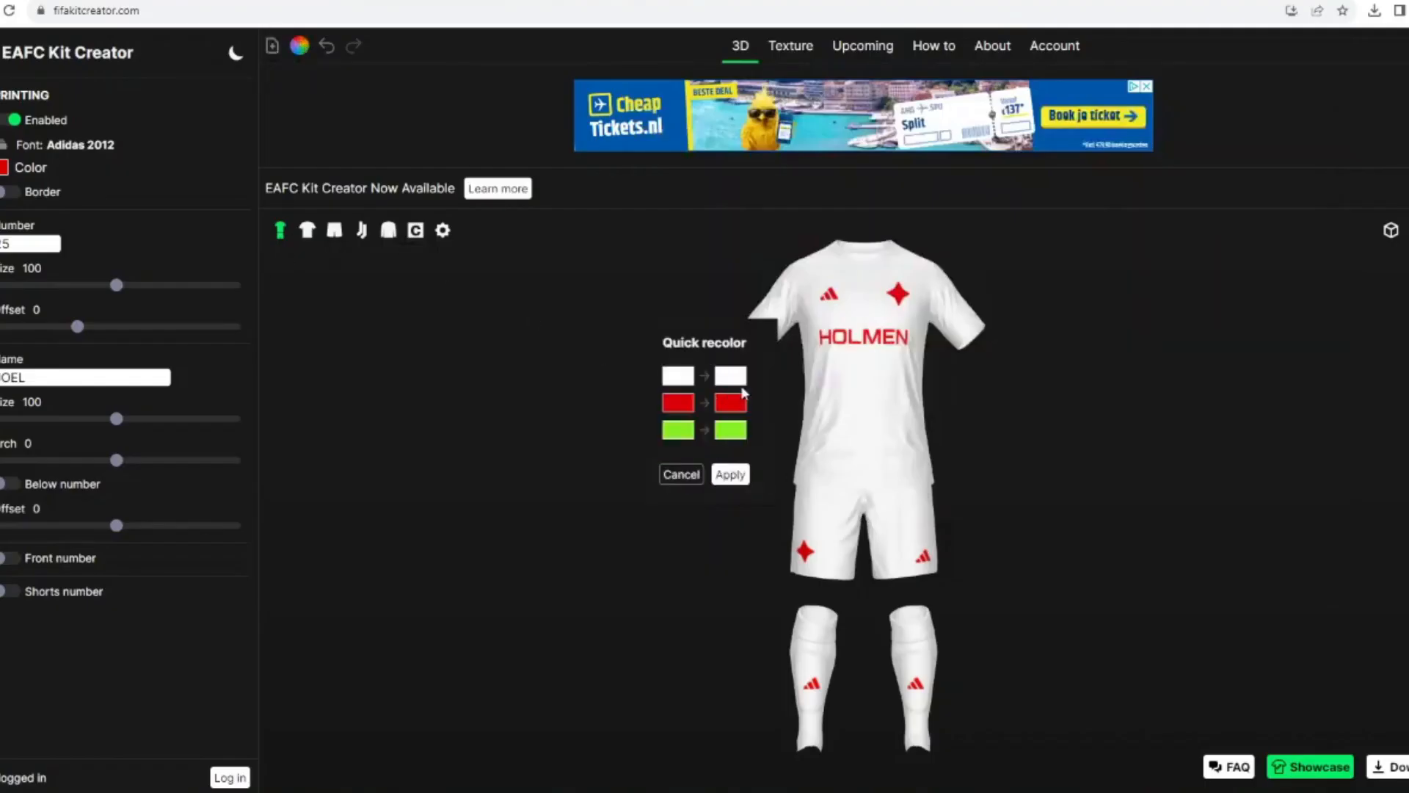
Step: Quick-recolour the plain white kit so that its white areas are blue and its red details are white
click(734, 377)
click(572, 454)
click(840, 503)
click(729, 406)
click(844, 504)
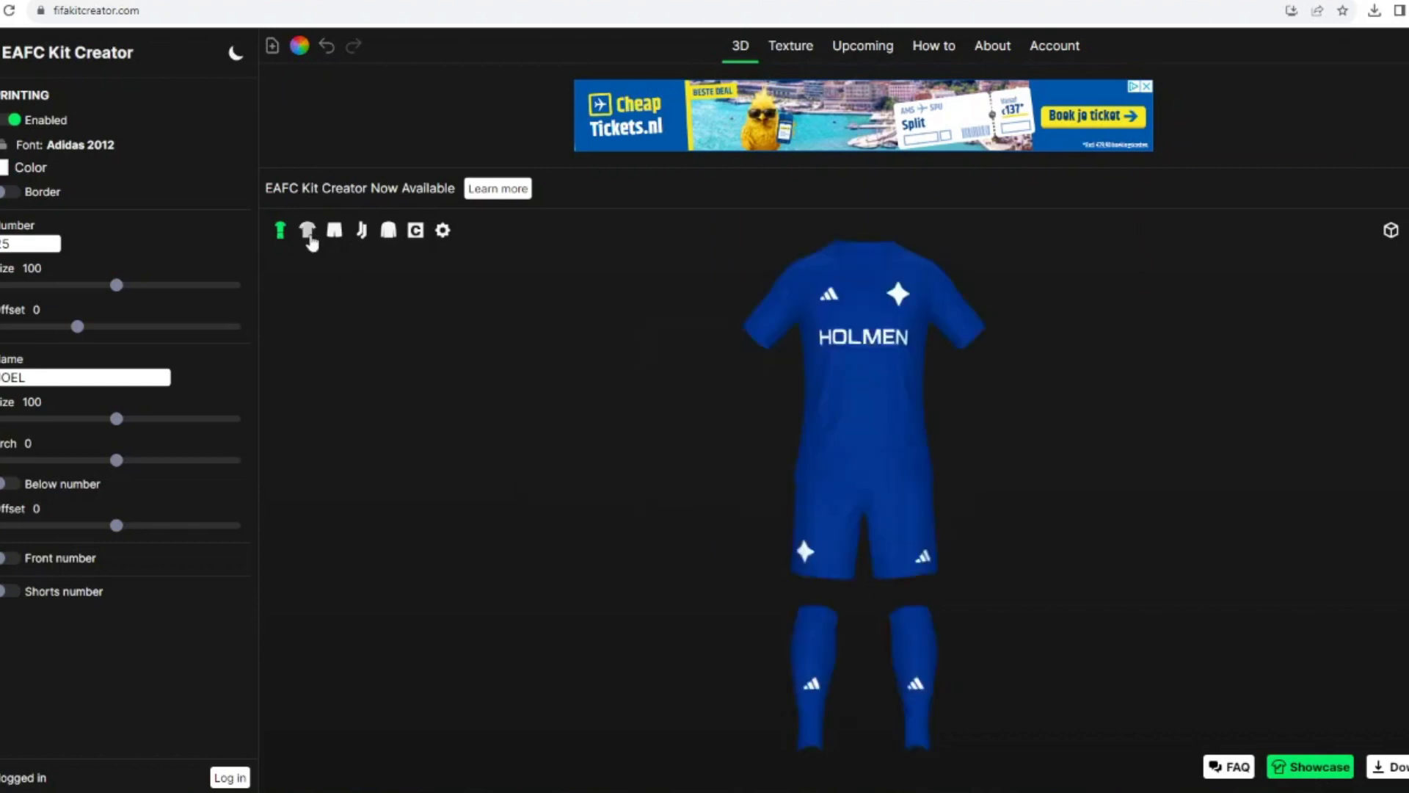
Step: Darken the shirt's base colour to navy blue
click(308, 232)
click(24, 231)
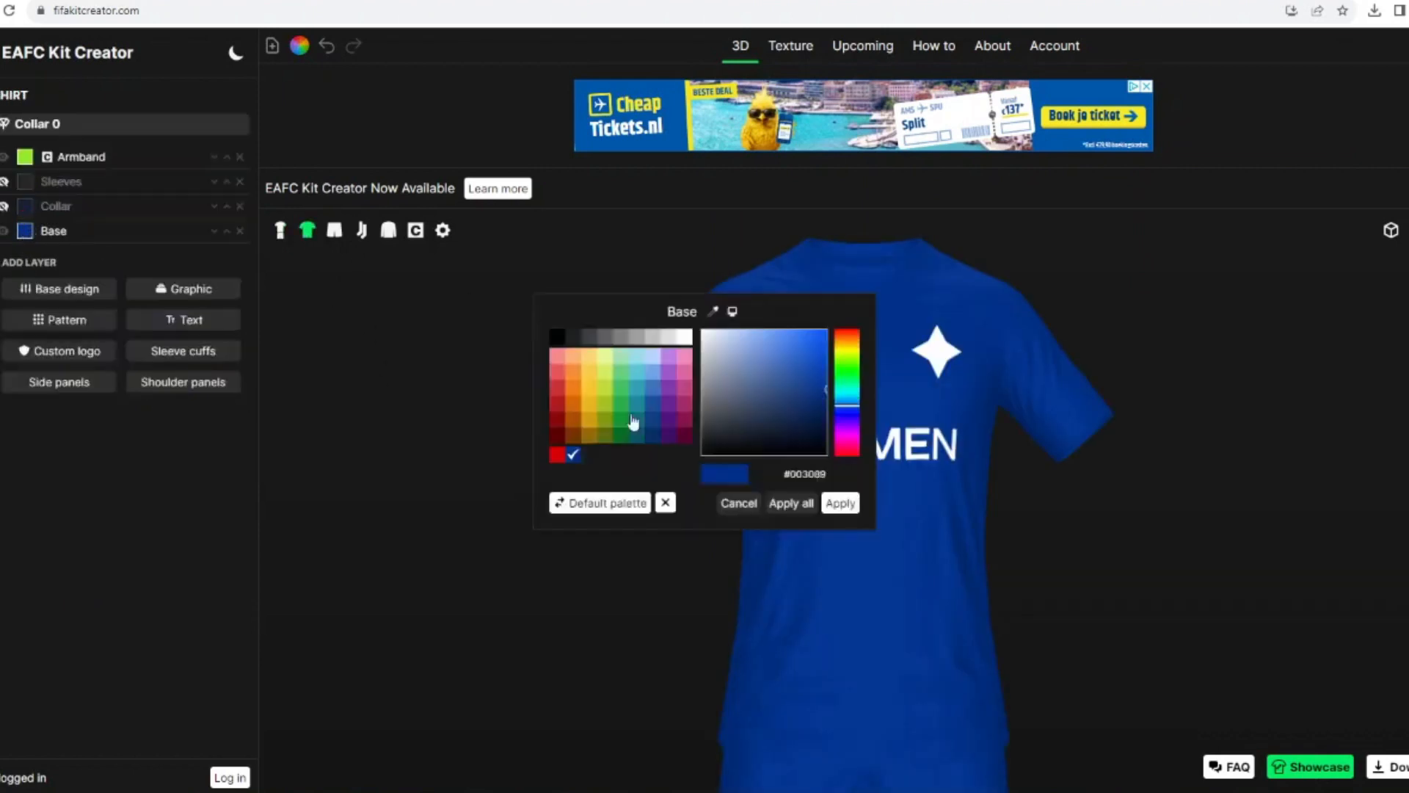
click(840, 503)
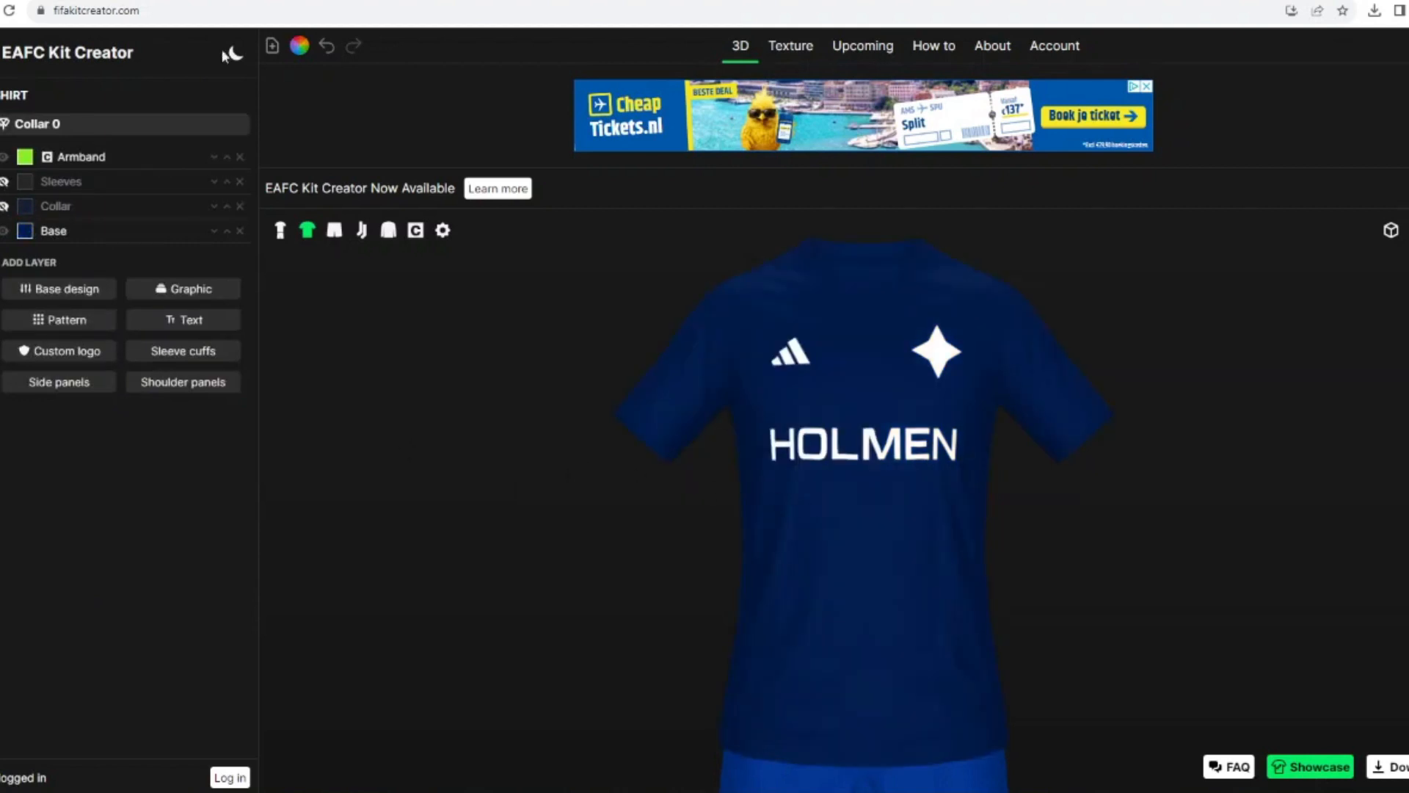
Step: Quick-recolour the remaining blue parts of the kit to the shirt's navy
click(299, 46)
click(719, 420)
click(837, 504)
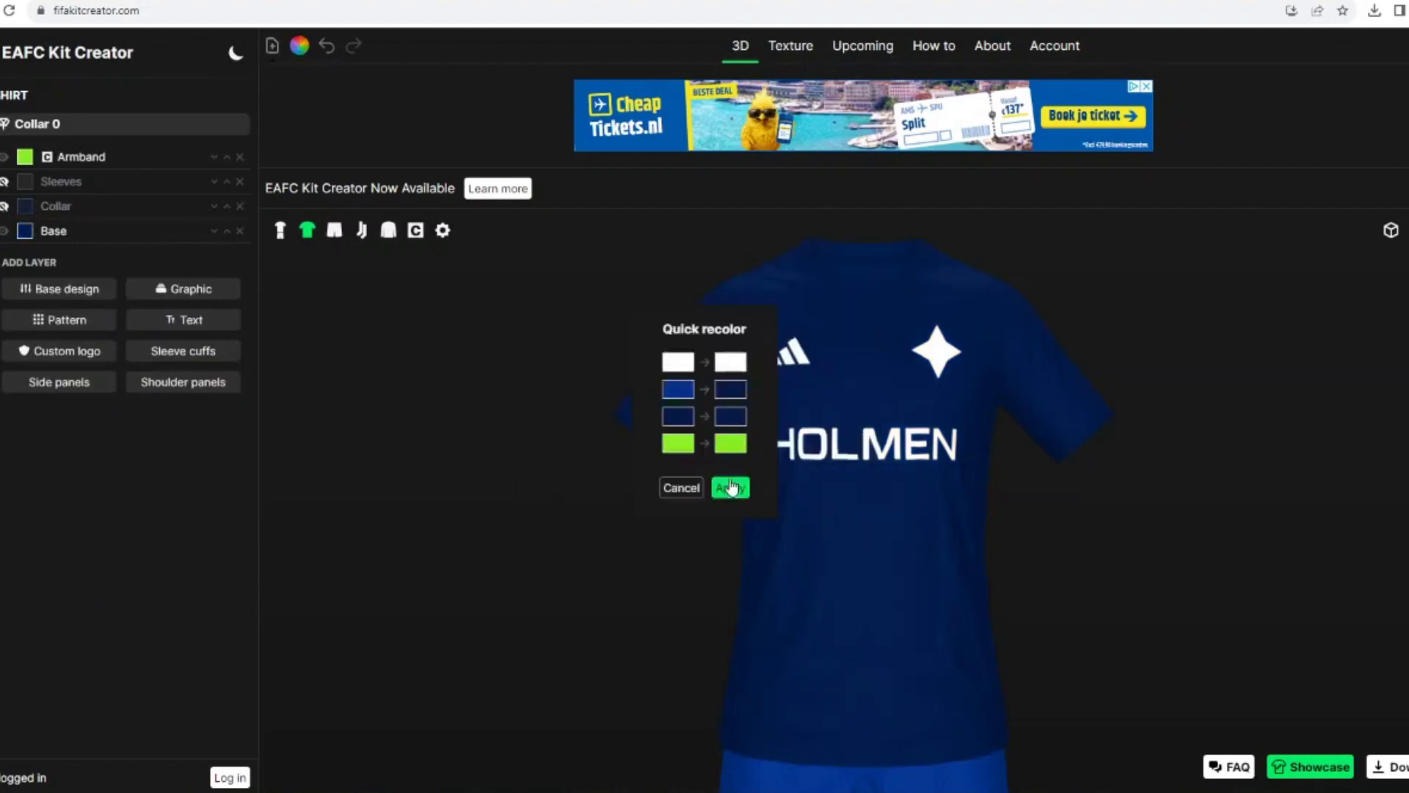
click(729, 488)
Step: Add the Collar 0-3 graphic to the shirt and colour its three parts white, navy and white
click(141, 292)
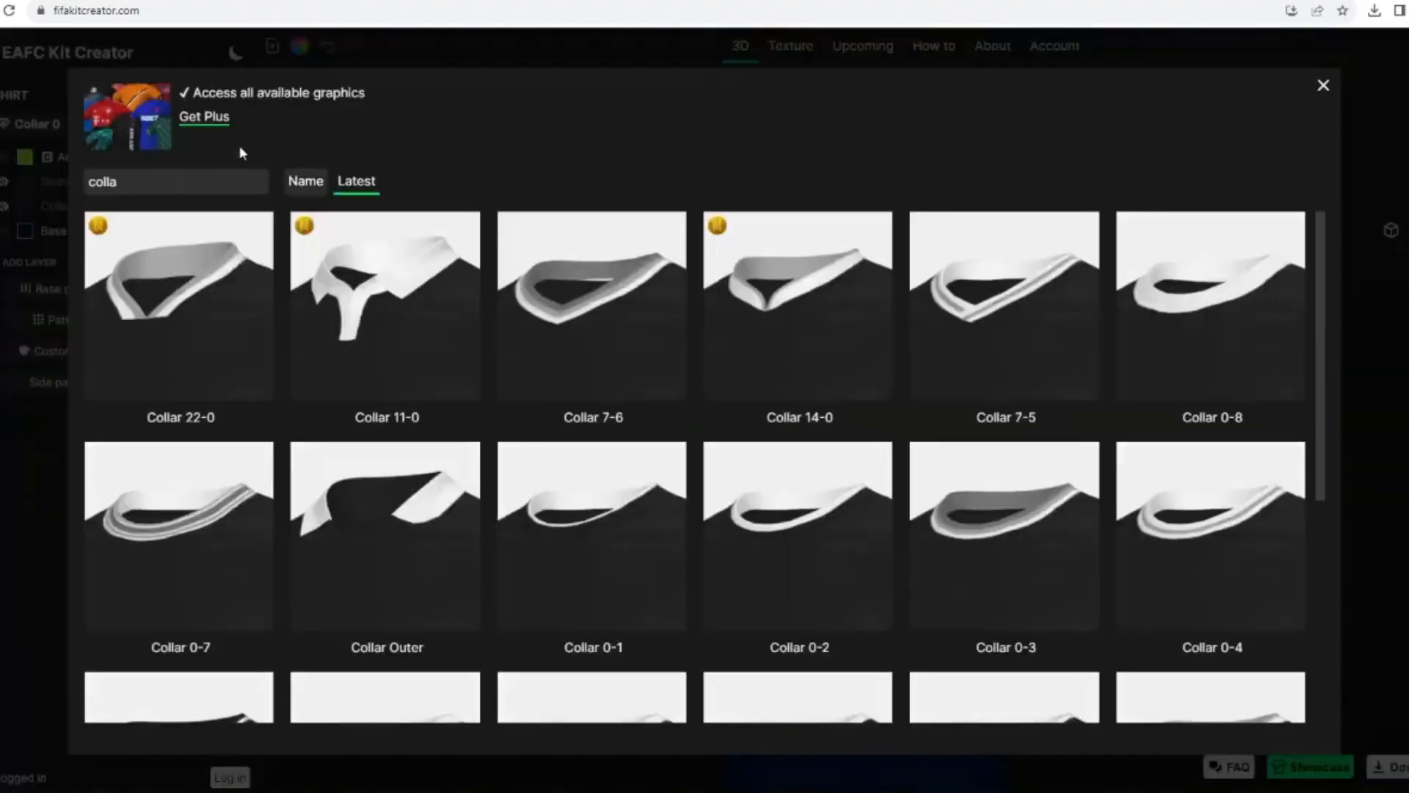
click(952, 481)
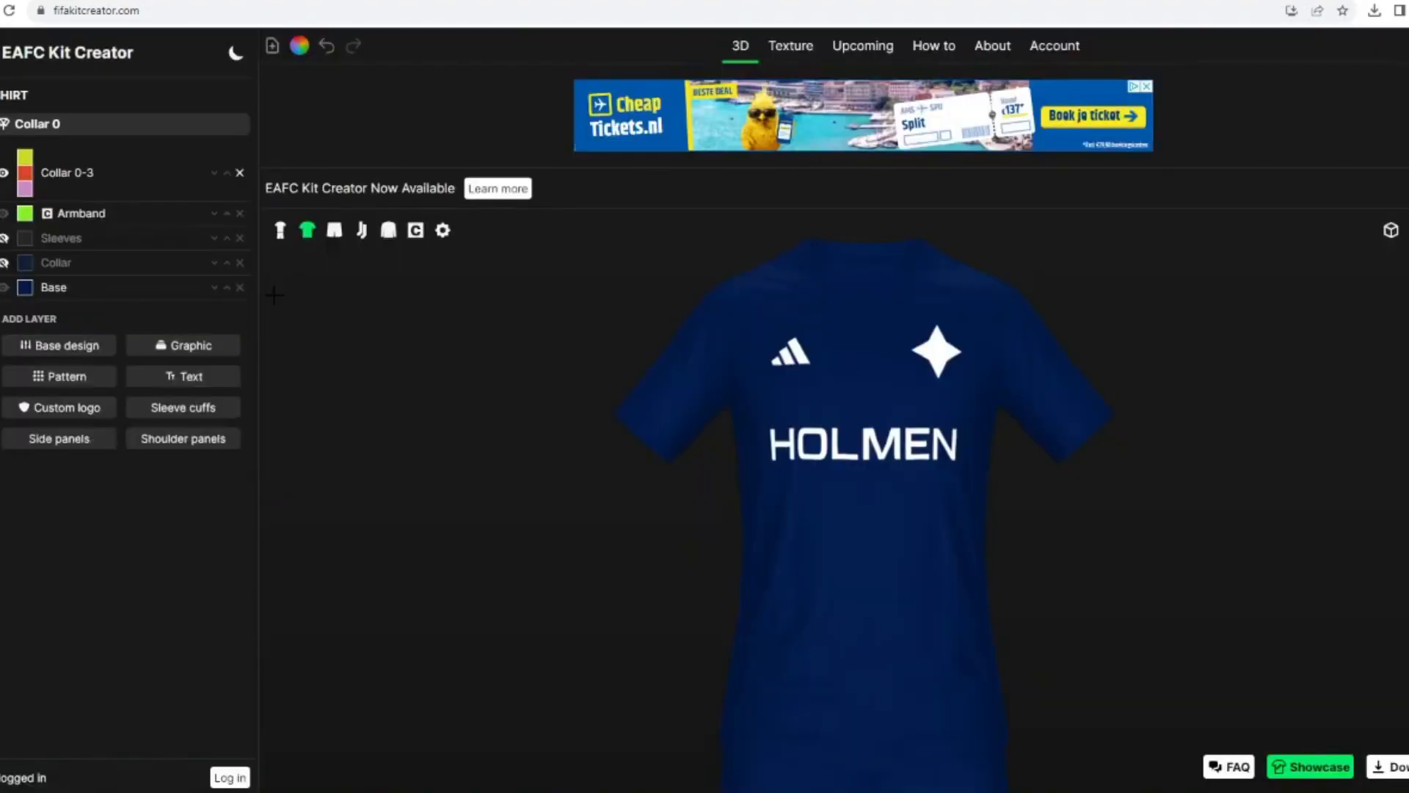
click(25, 158)
click(684, 338)
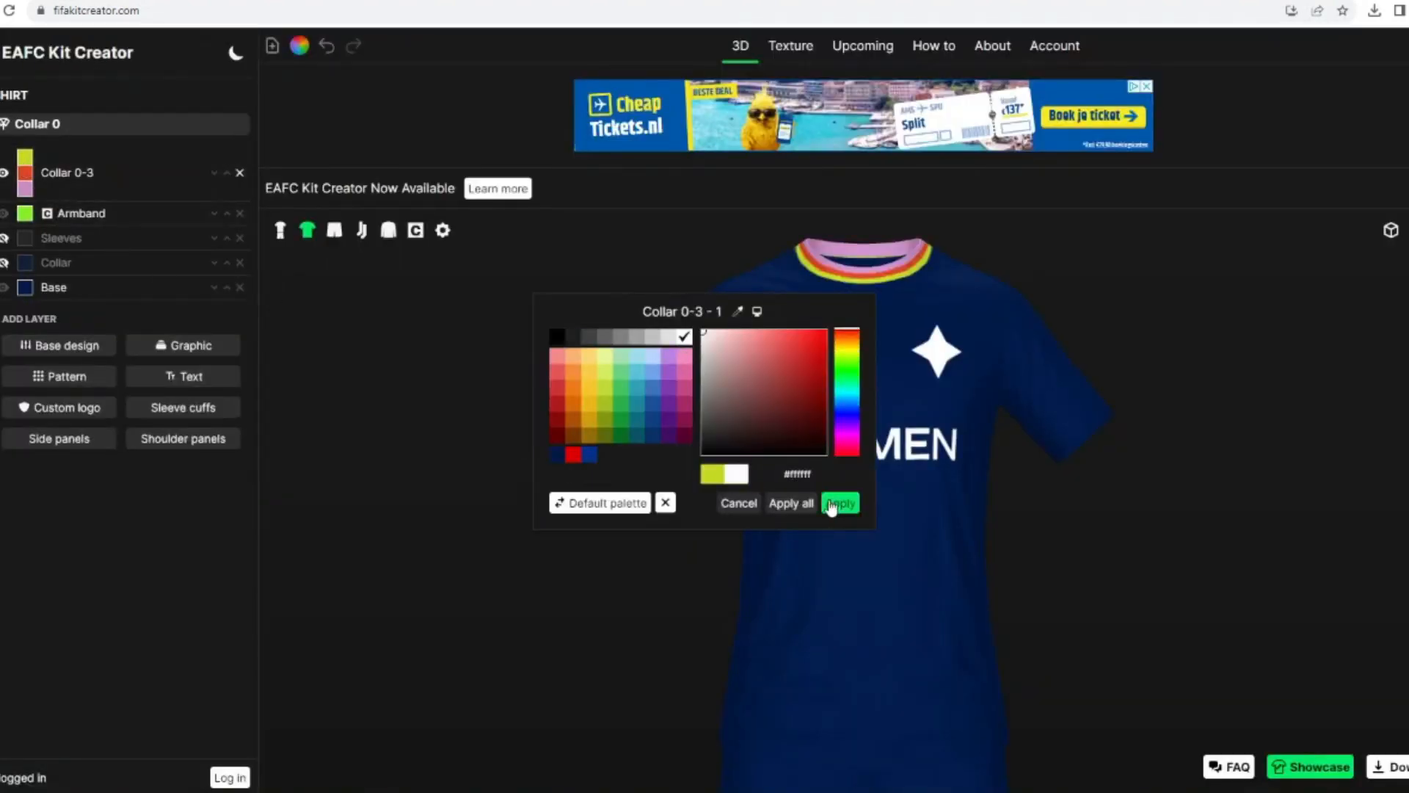
click(840, 502)
click(25, 172)
click(840, 503)
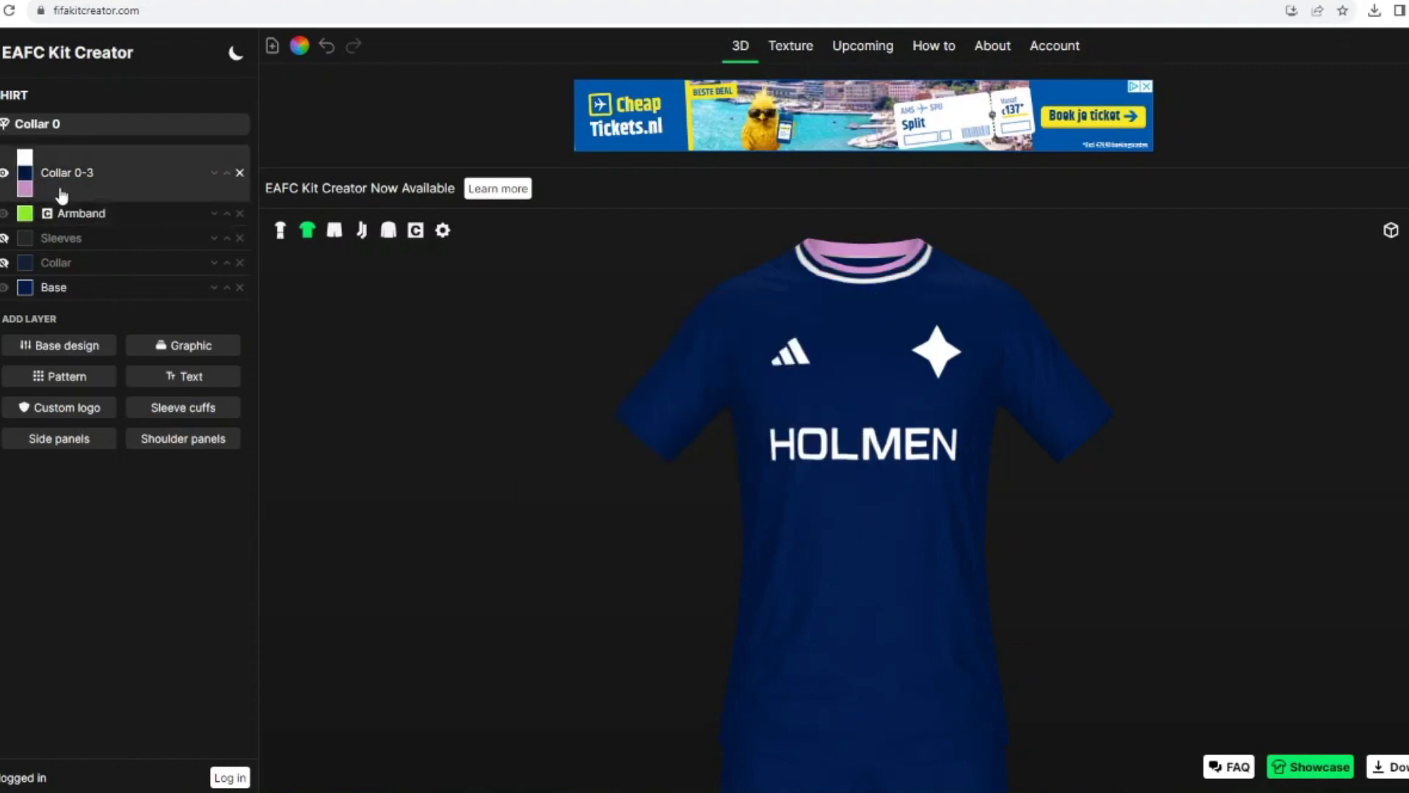
click(25, 188)
click(840, 503)
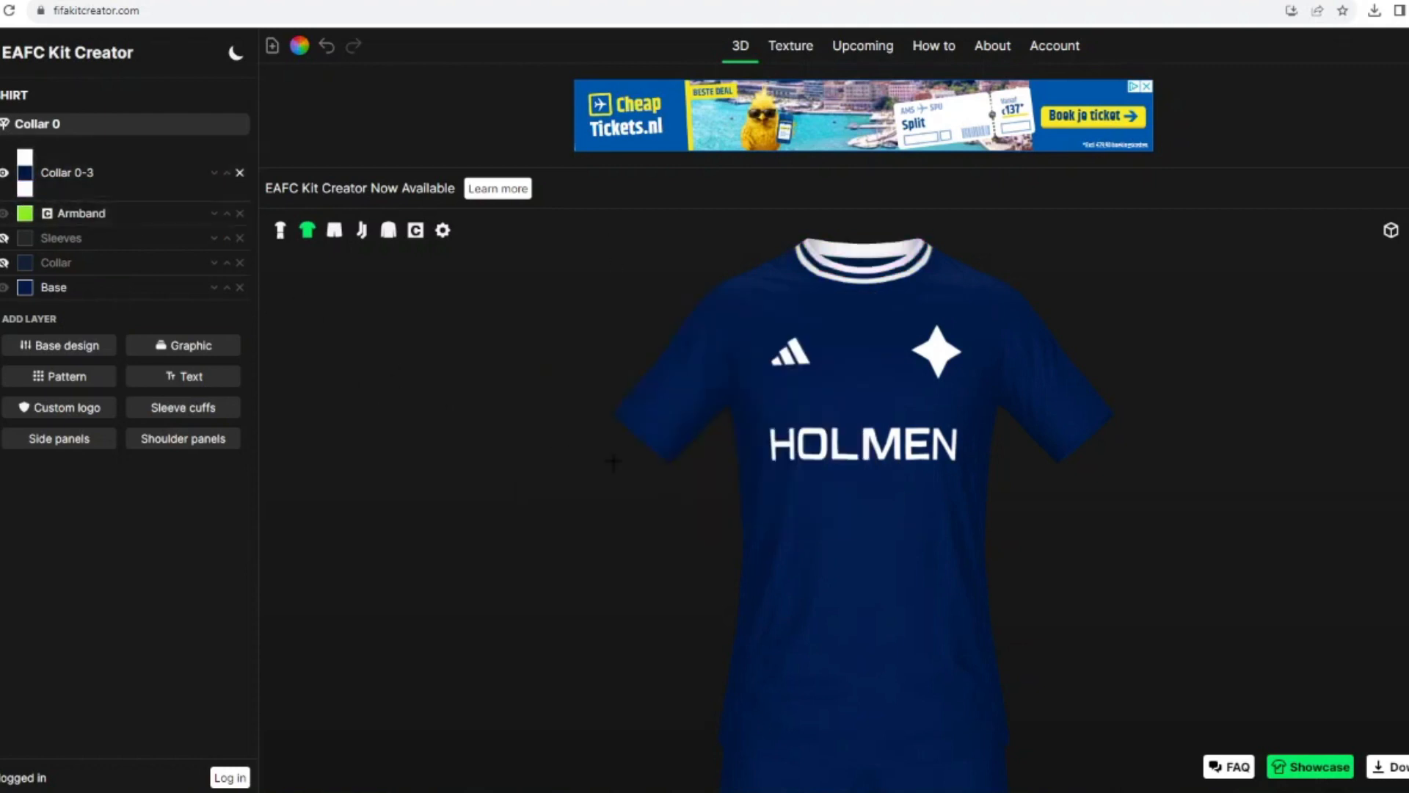
Step: Add sleeve cuffs with 3 colours to the shirt and make the third band white
click(183, 411)
click(56, 157)
click(62, 262)
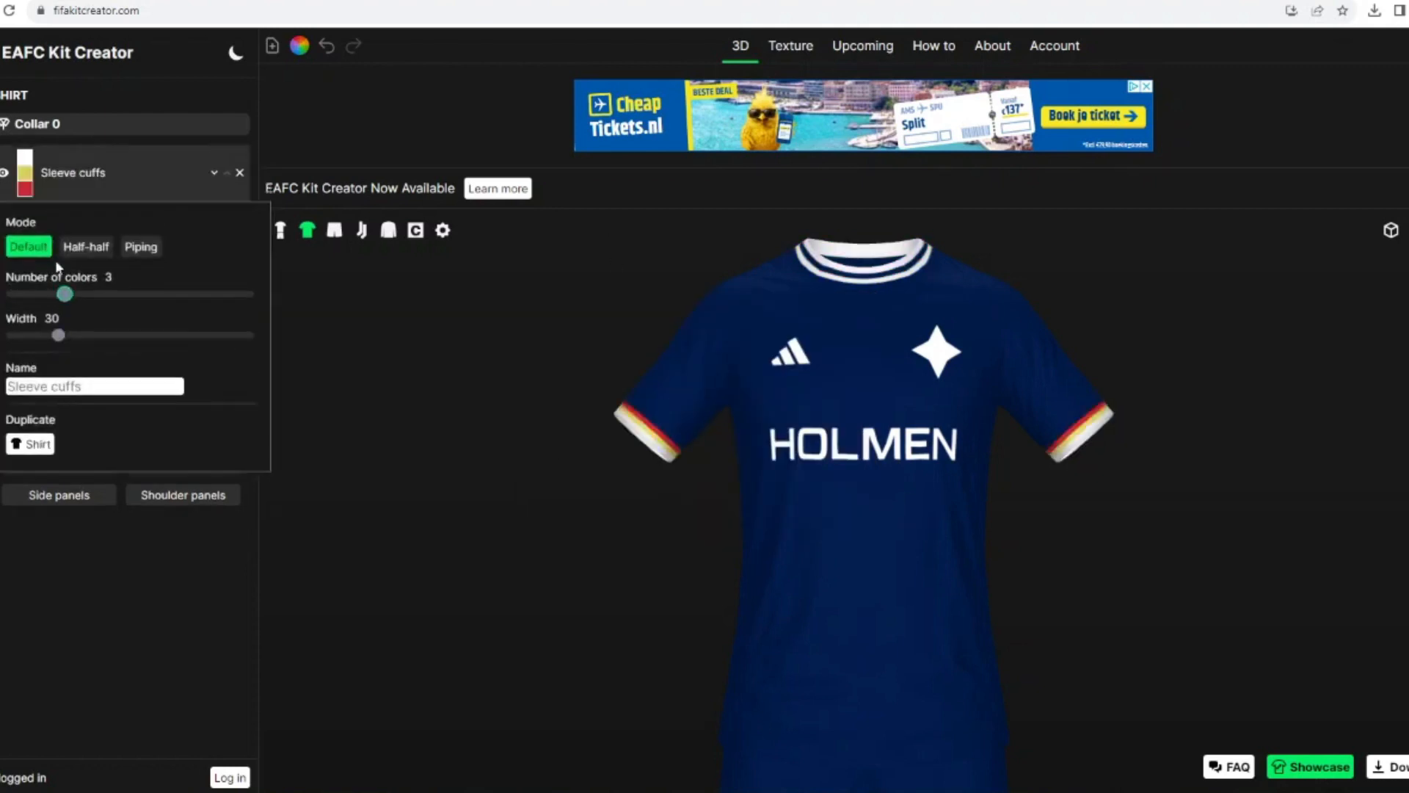
click(25, 189)
click(684, 336)
click(840, 503)
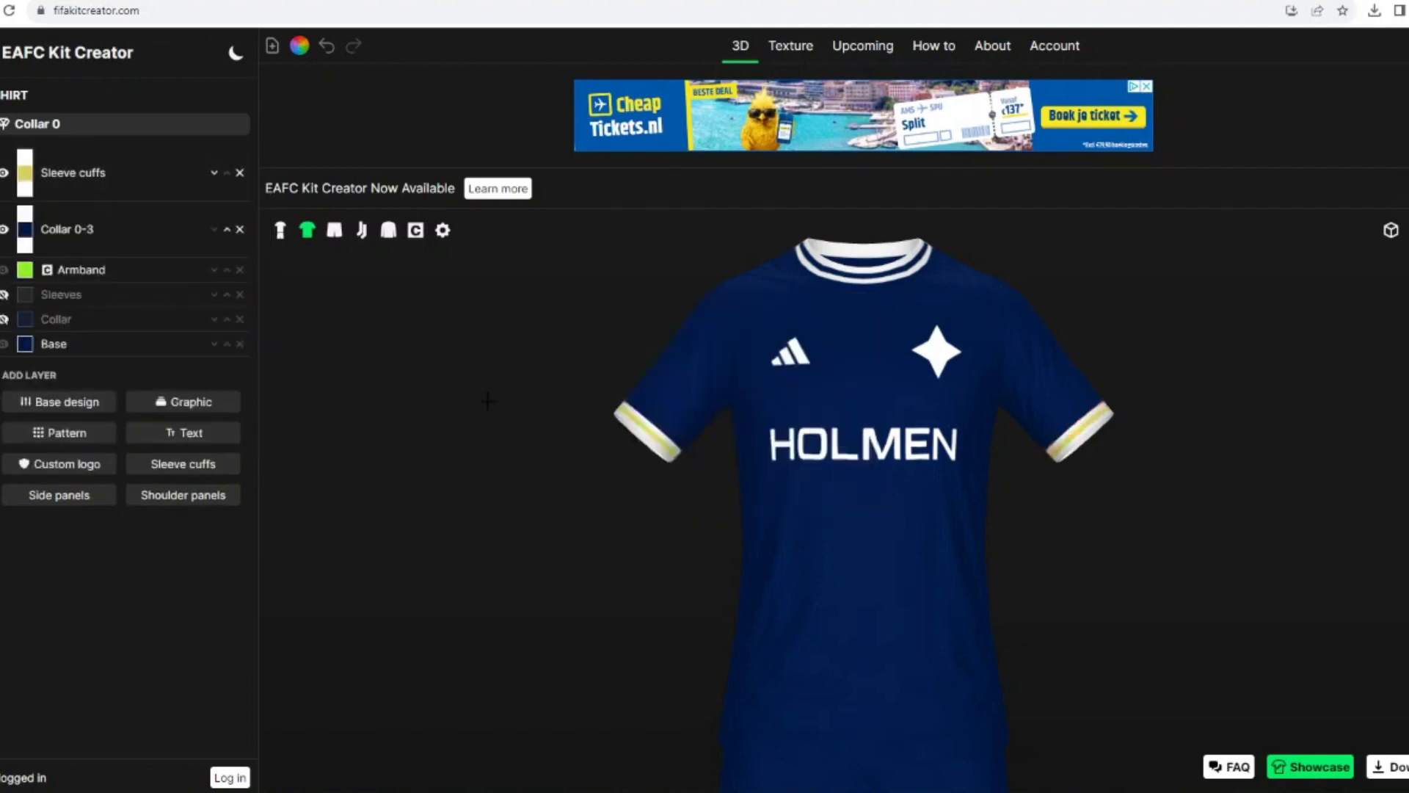
Step: Colour the middle band of the sleeve cuffs in the same navy as the collar stripe
click(27, 229)
click(840, 503)
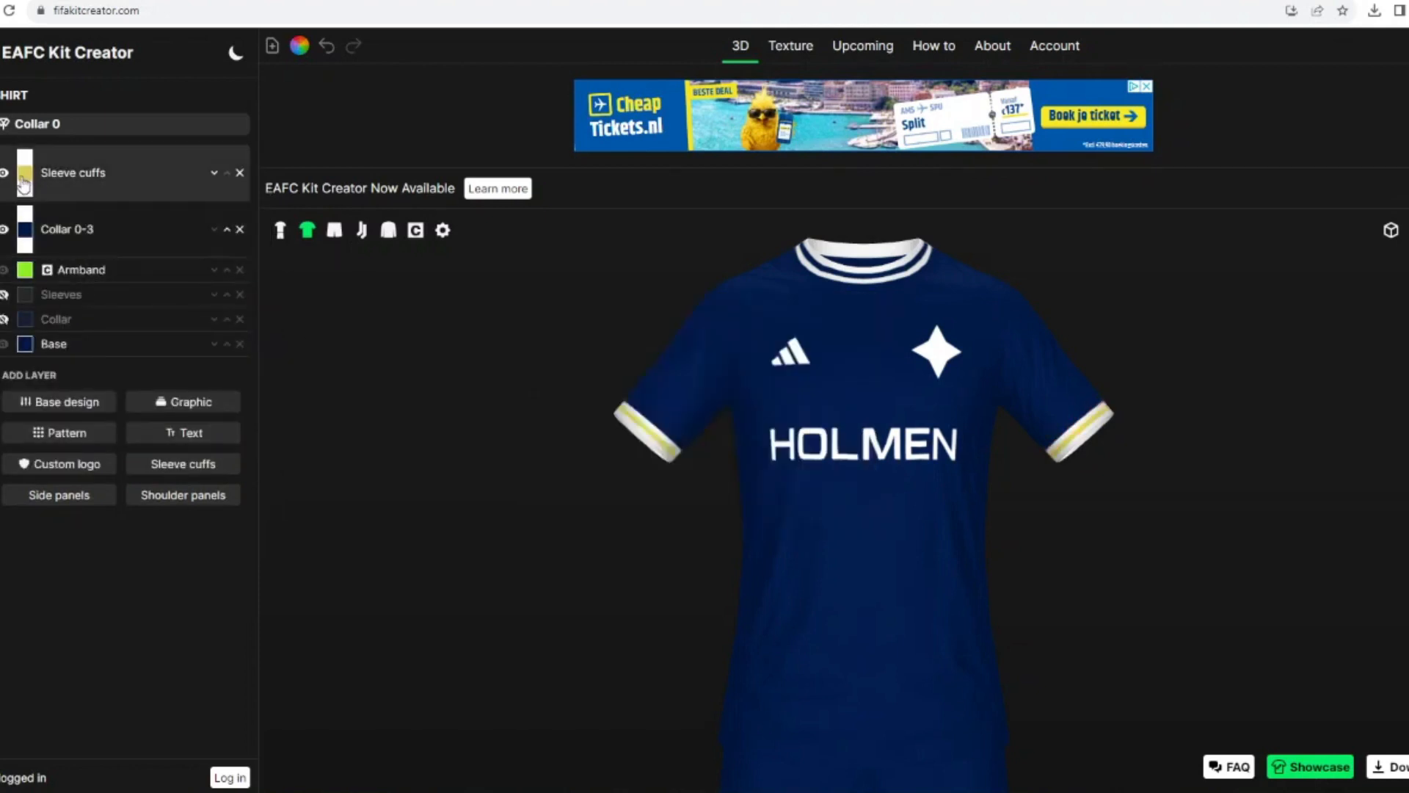
click(25, 172)
click(590, 454)
click(840, 503)
Step: Widen the sleeve cuffs to 39 and return to the full kit view
click(111, 172)
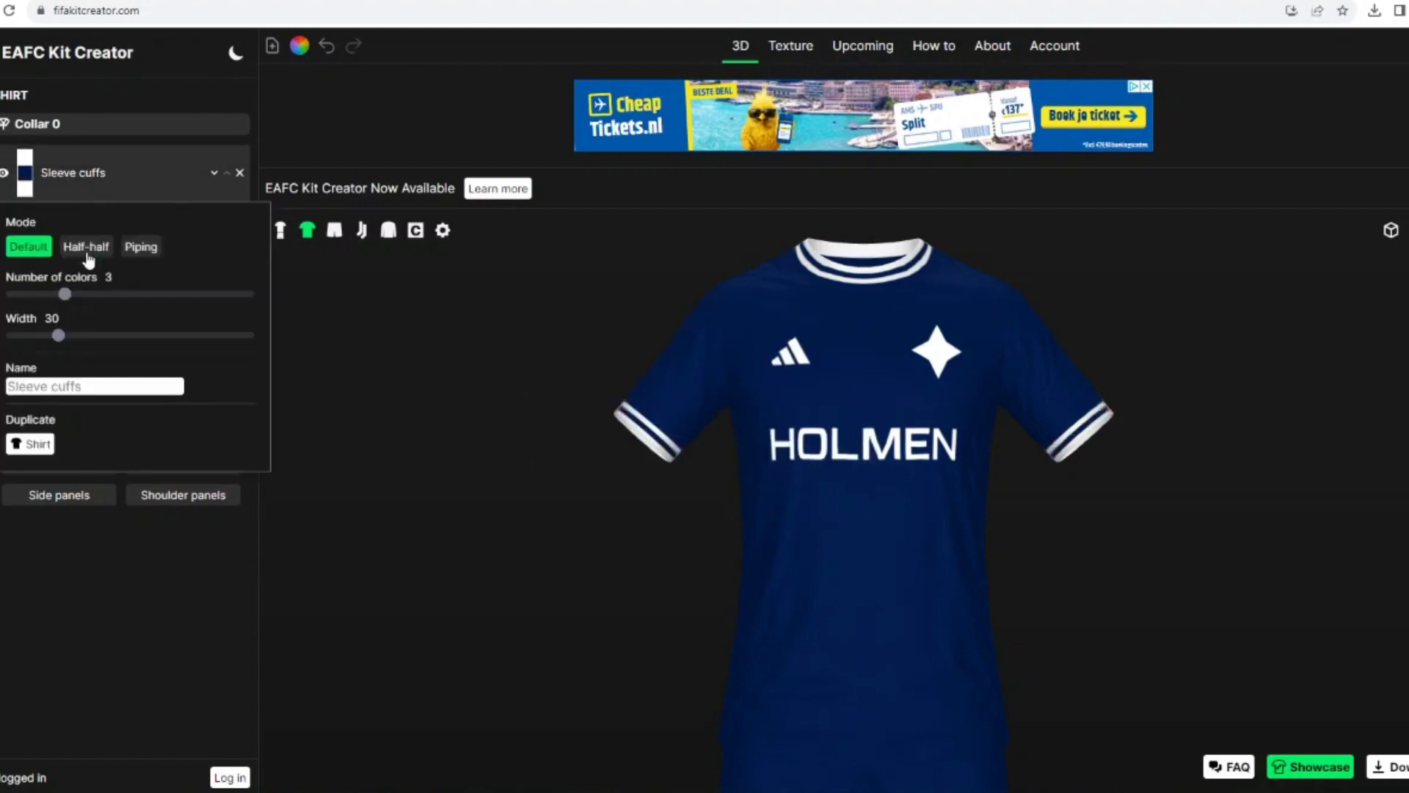
drag(54, 335, 74, 338)
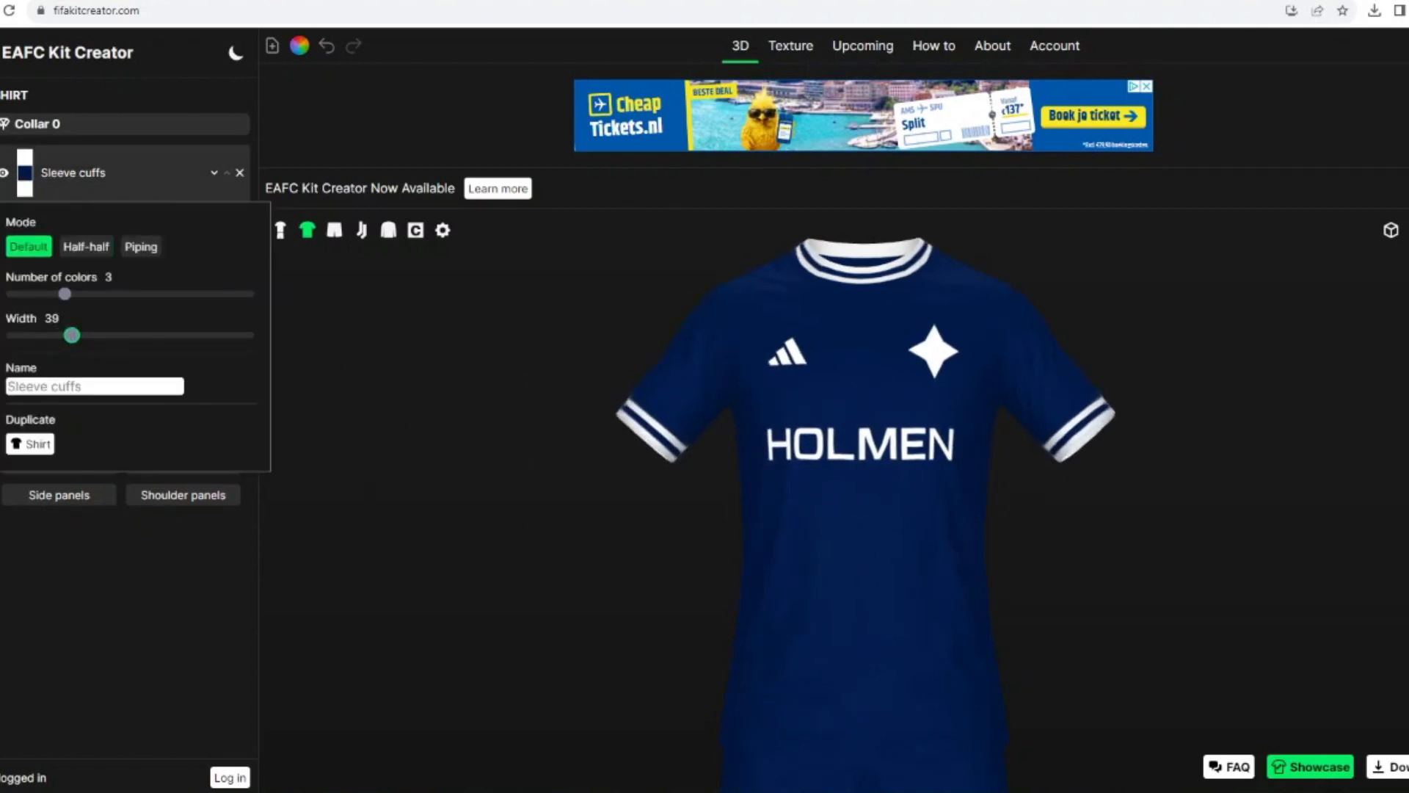
click(280, 231)
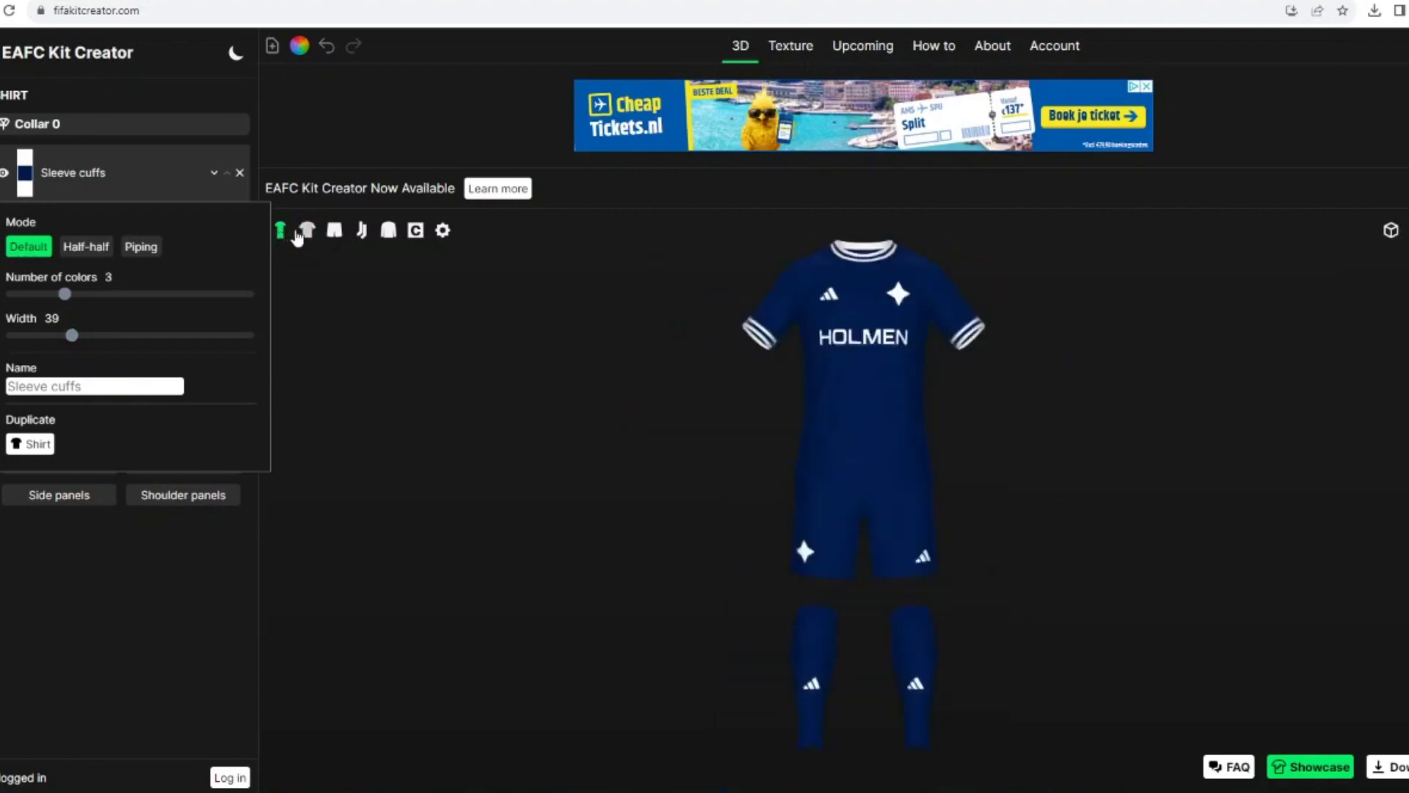
Step: Add the Adidas 3 Stripes full sleeves graphic to the shirt
click(307, 230)
click(77, 180)
click(189, 400)
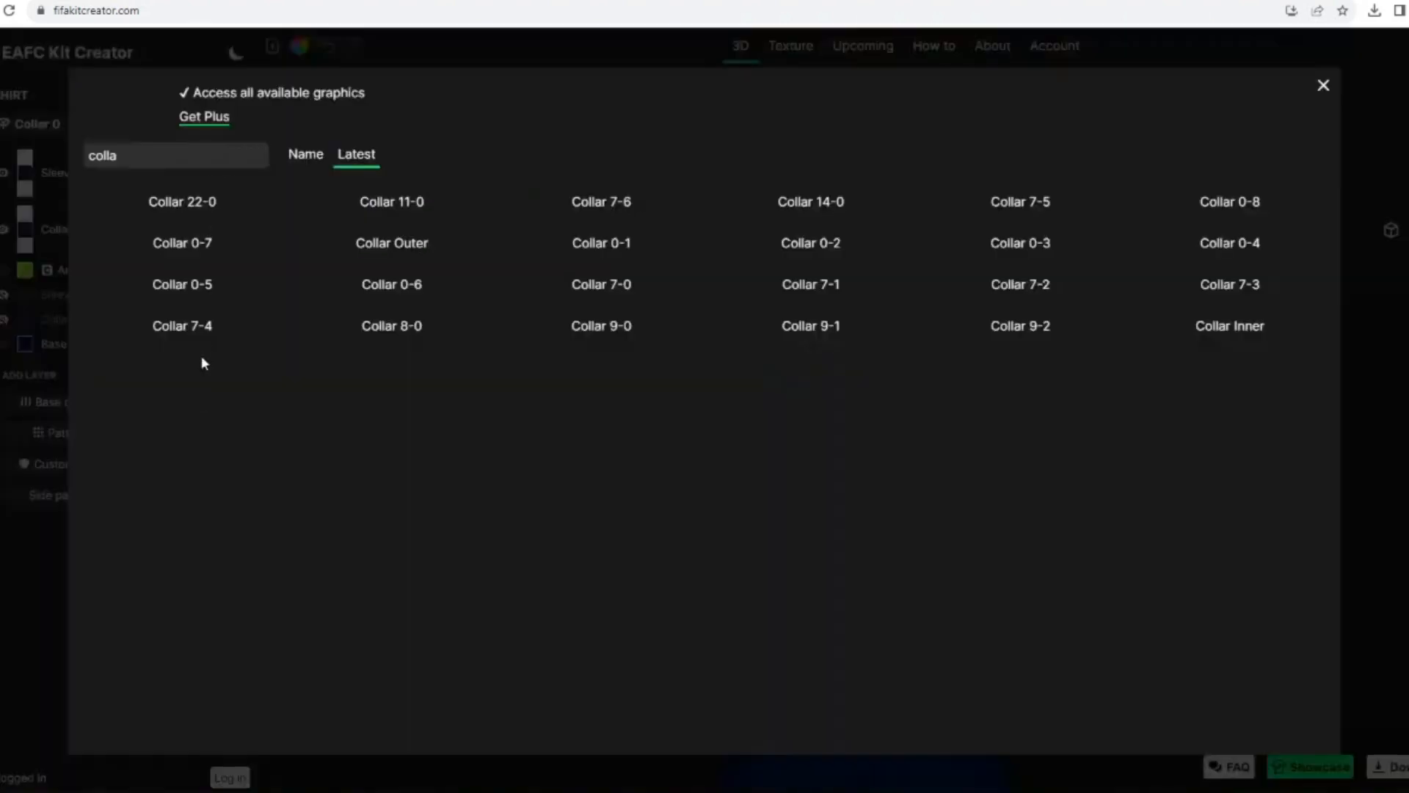
drag(143, 180, 29, 162)
text(3 s)
click(229, 321)
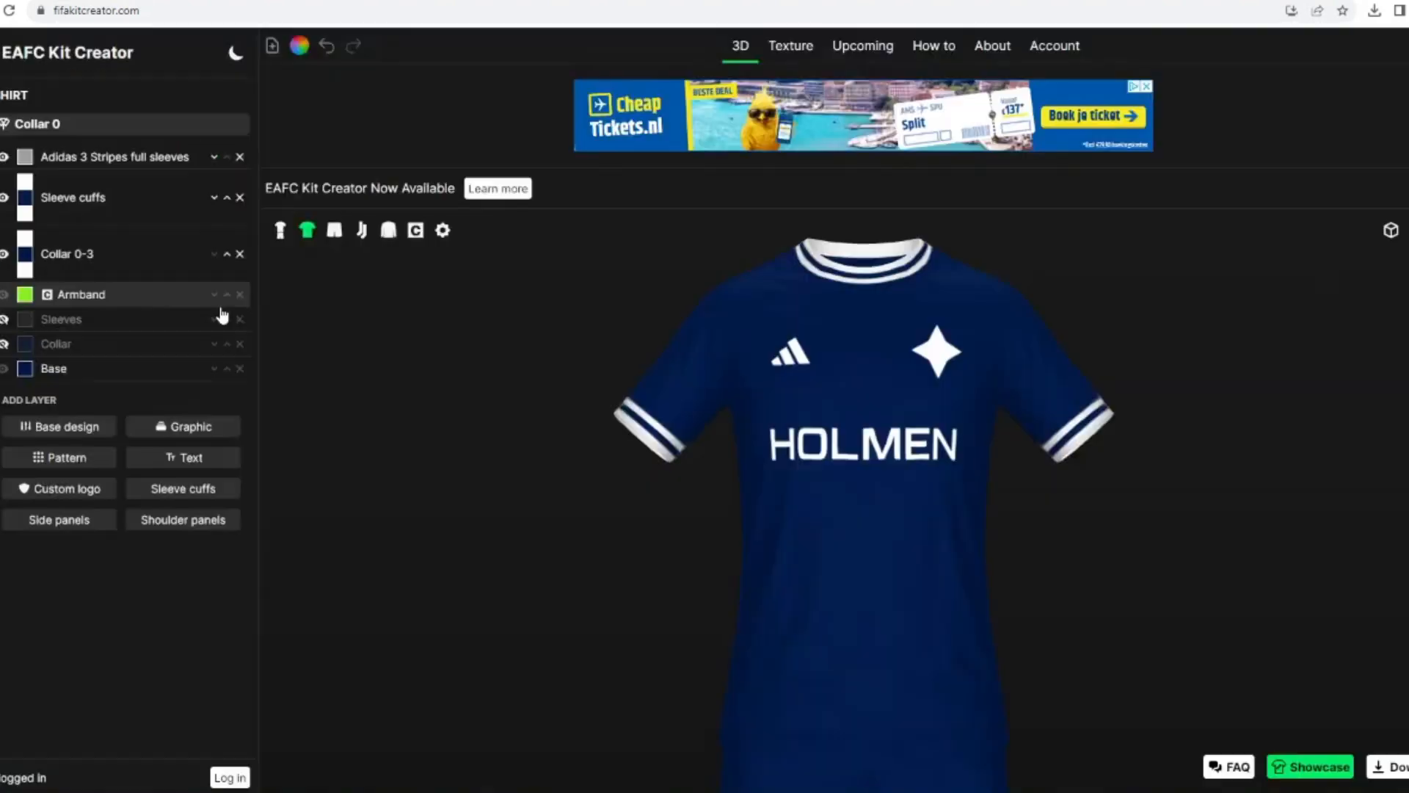
Step: Place the Adidas sleeve stripes beneath the sleeve cuffs and collar layers and colour them white
click(213, 158)
click(214, 213)
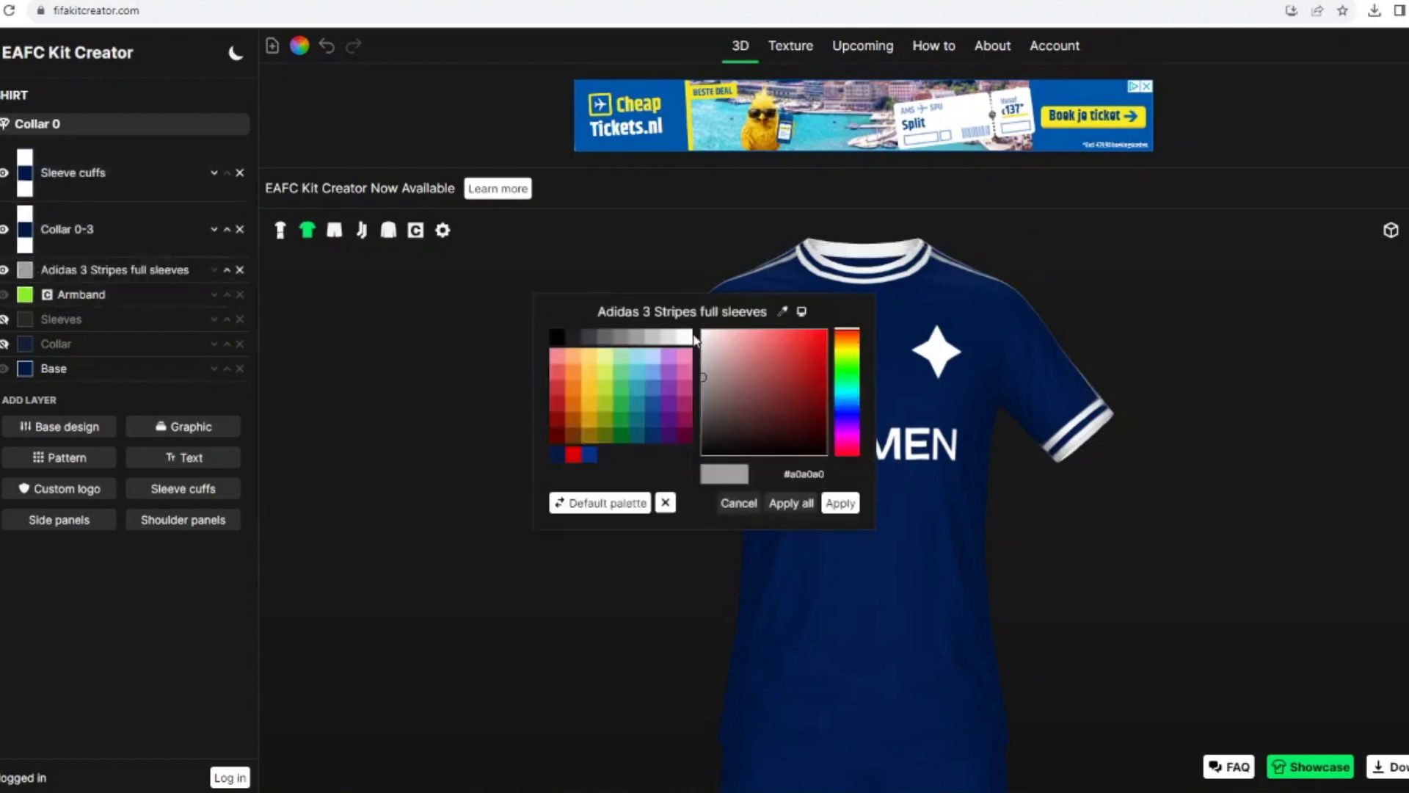
click(829, 503)
drag(566, 504, 506, 471)
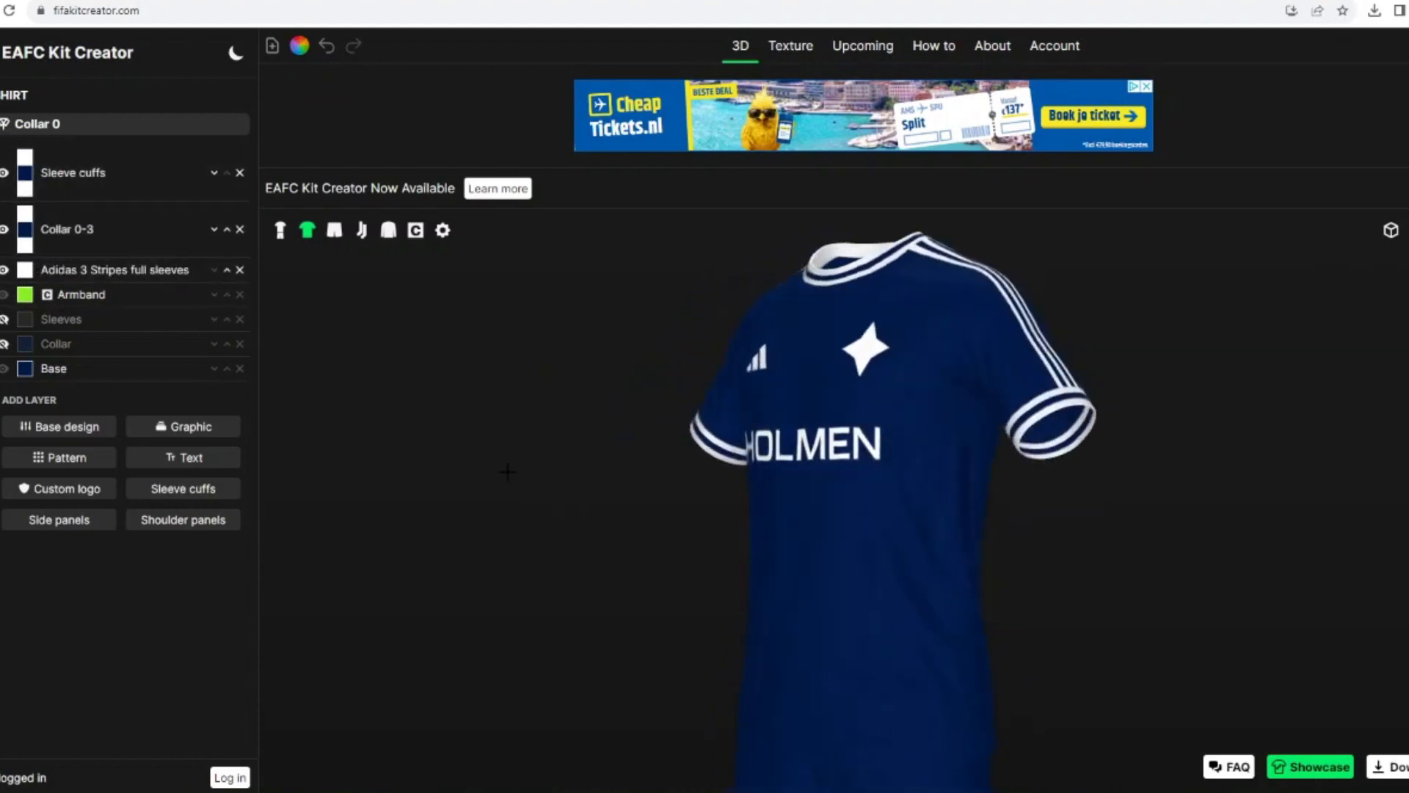
click(279, 233)
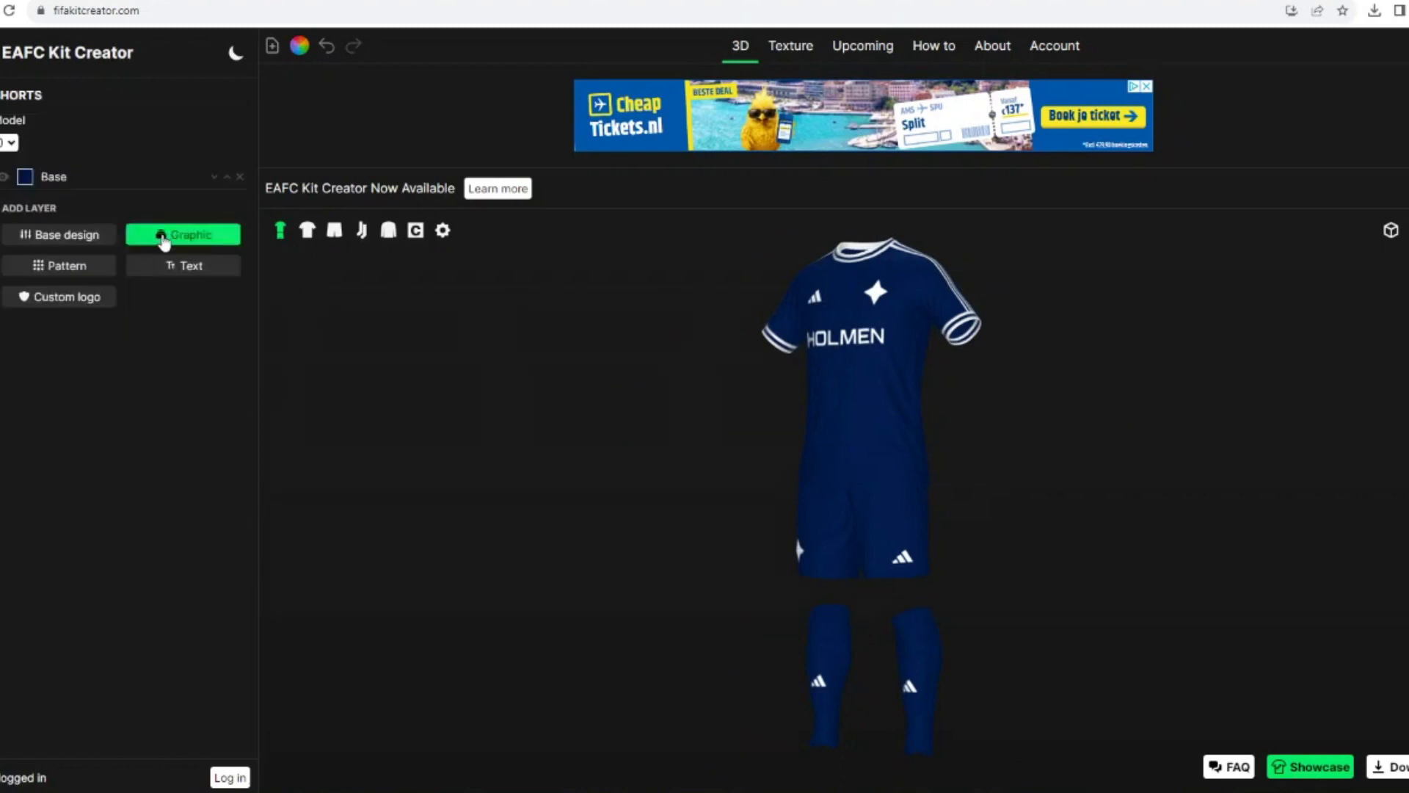
Step: Add the Adidas 3 Stripes shorts graphic to the shorts and colour it white
click(157, 229)
click(136, 506)
click(25, 177)
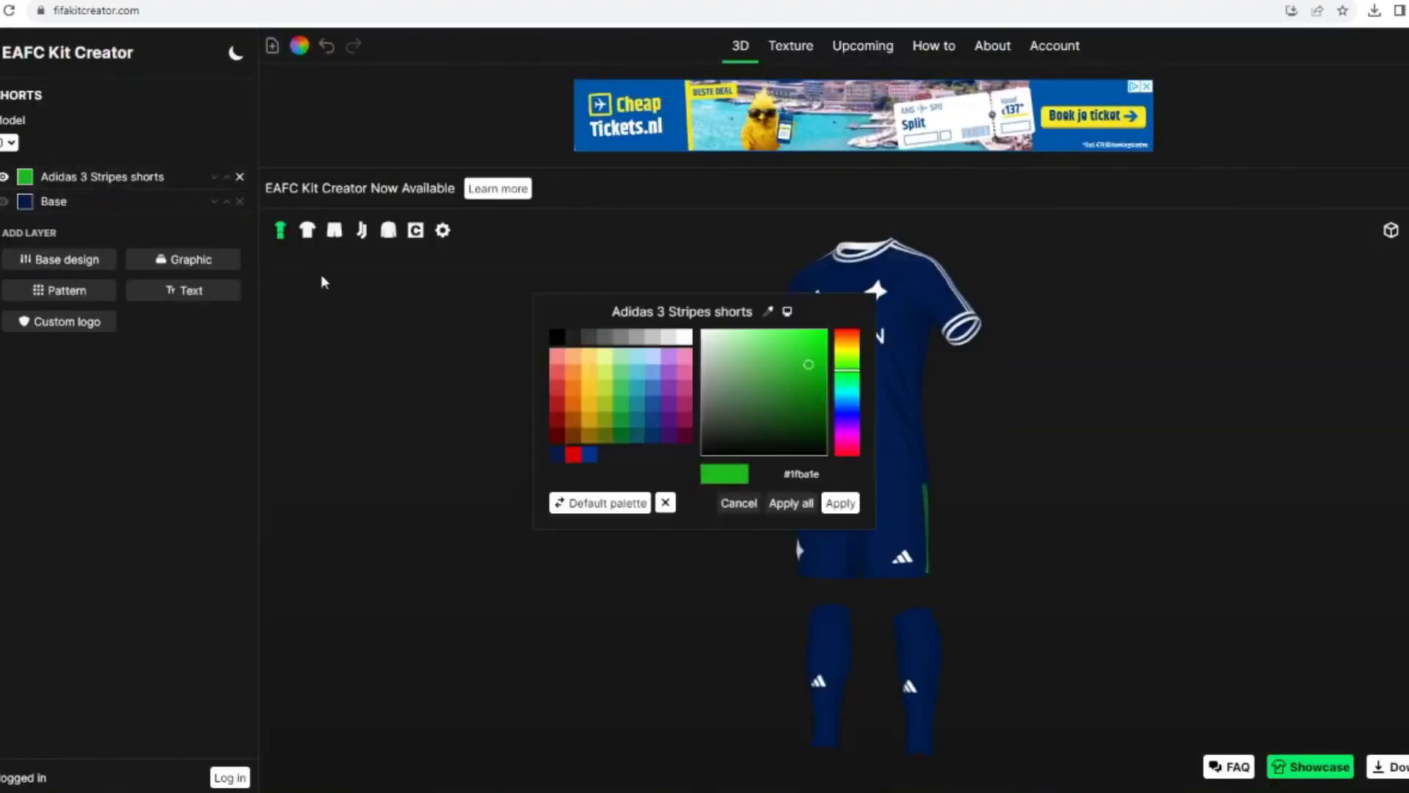
click(685, 339)
click(840, 502)
drag(695, 494, 715, 453)
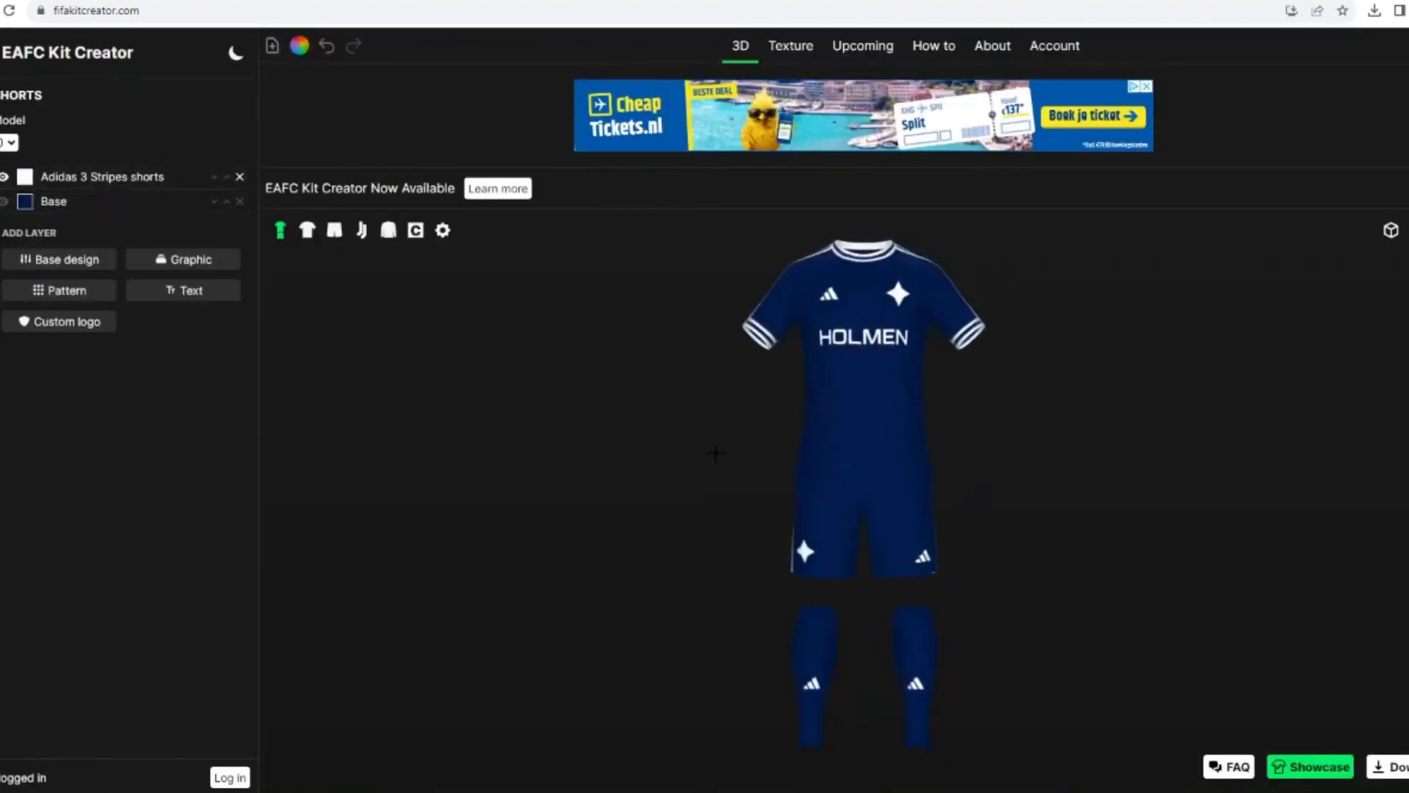
Step: Add the Adidas 3 Stripes socks graphic to the socks and colour it white
click(361, 230)
click(191, 182)
click(802, 319)
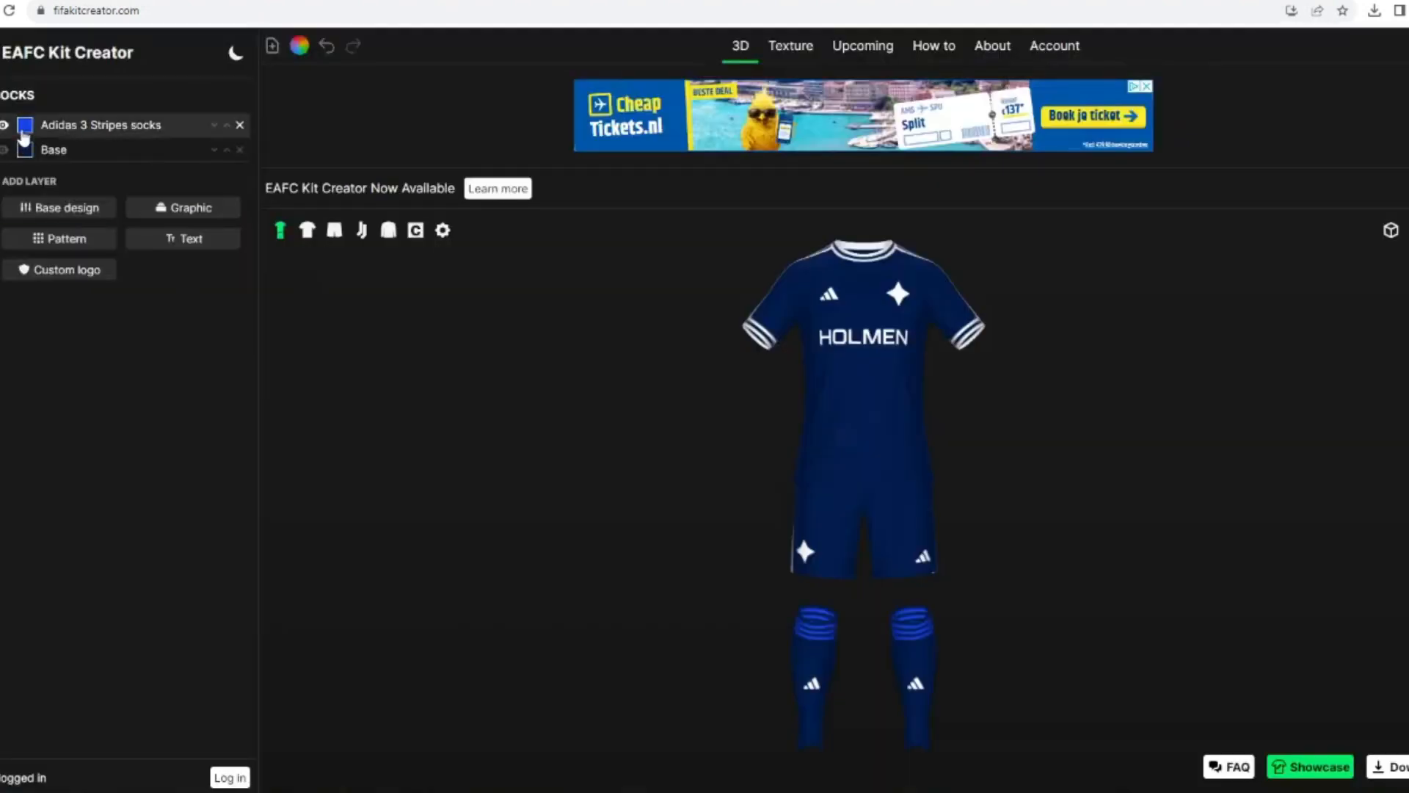
click(25, 124)
click(840, 503)
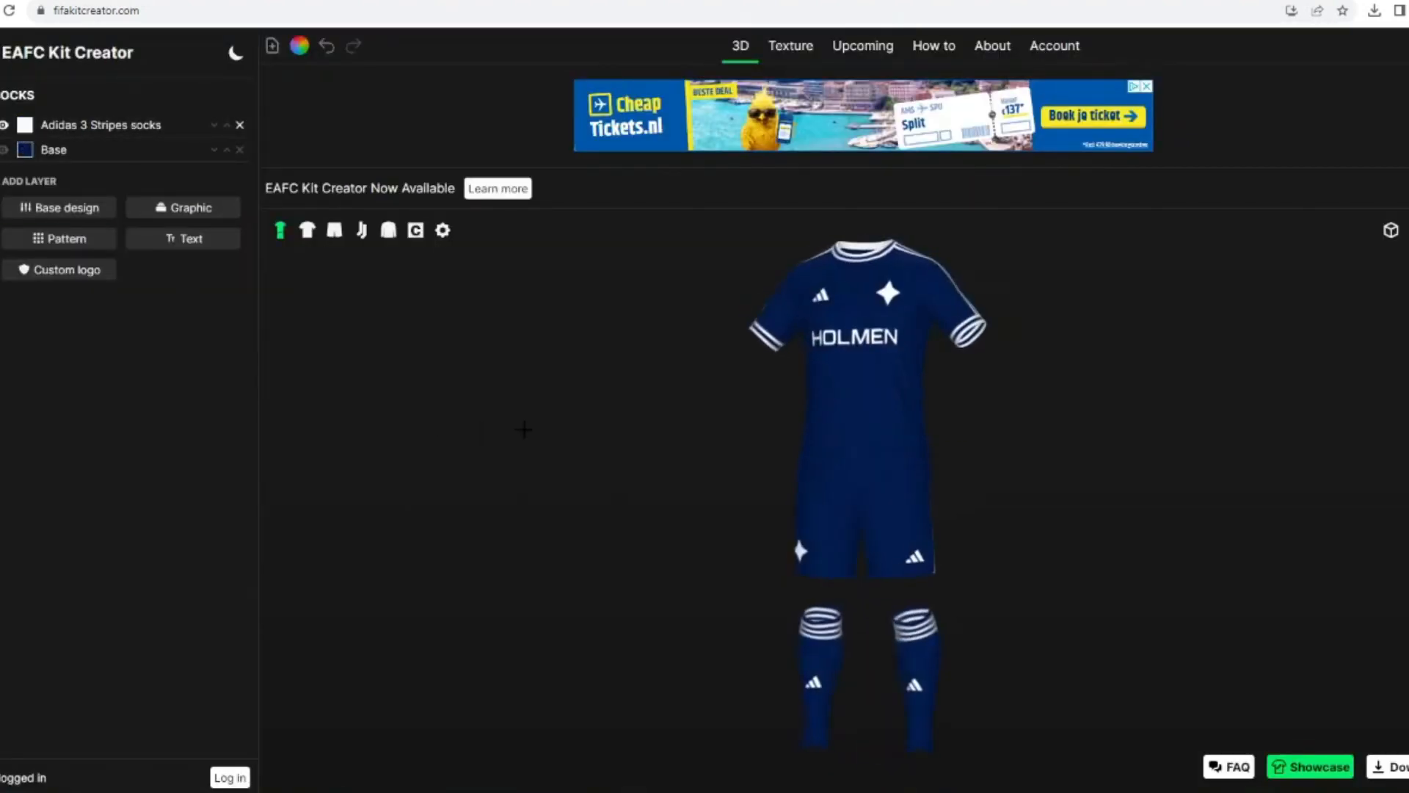
Step: Add the Galaxy 4 pattern to the shirt and reduce its opacity to 32
click(68, 458)
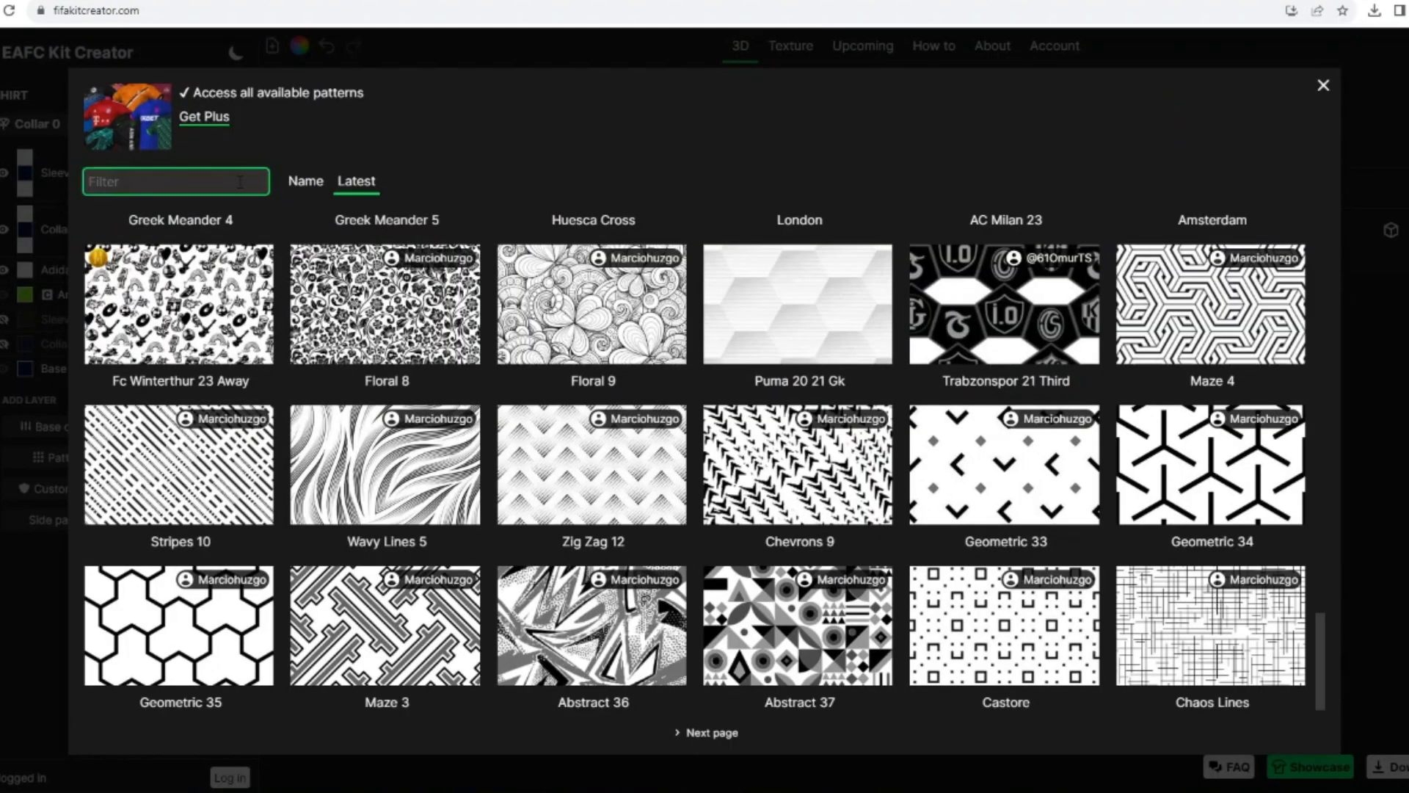
text(gal)
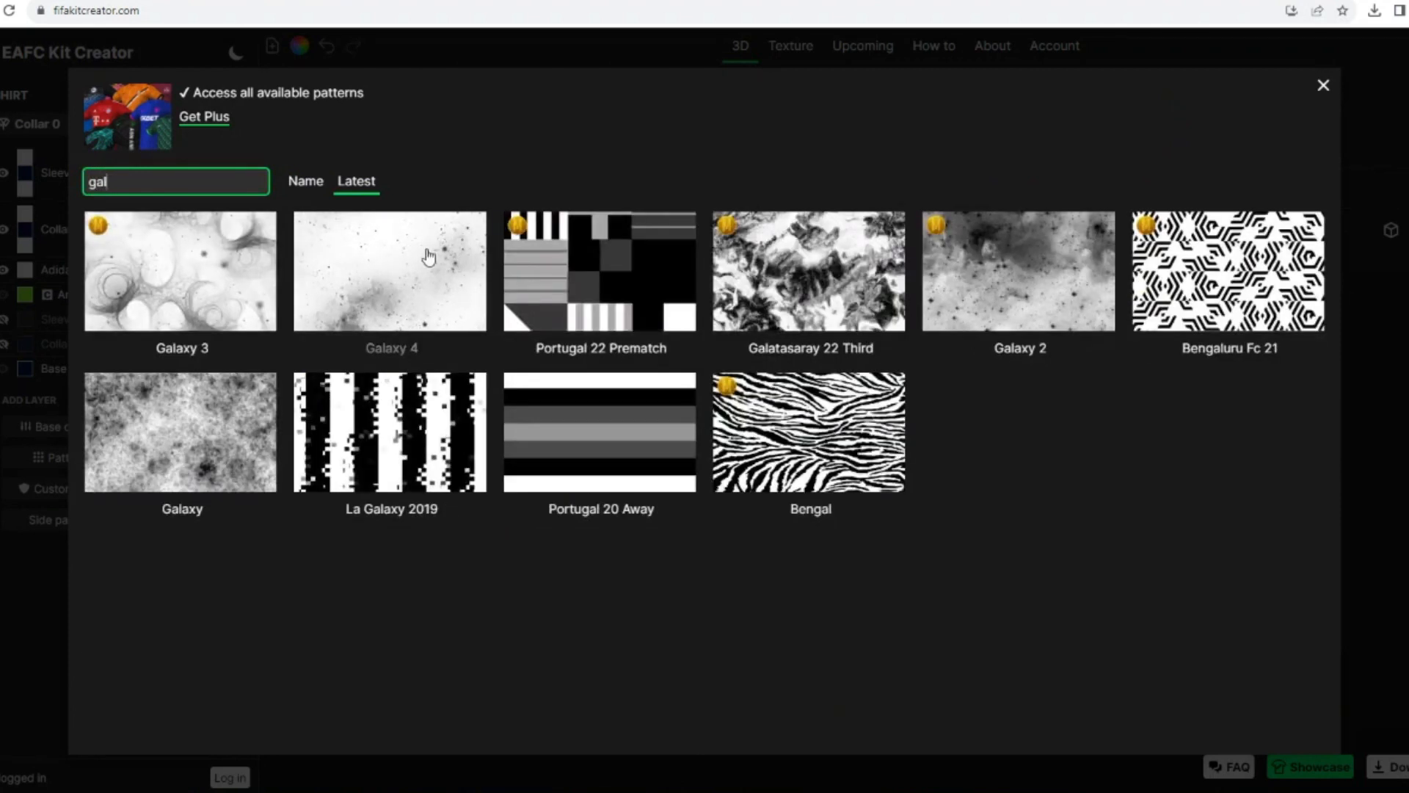
click(429, 257)
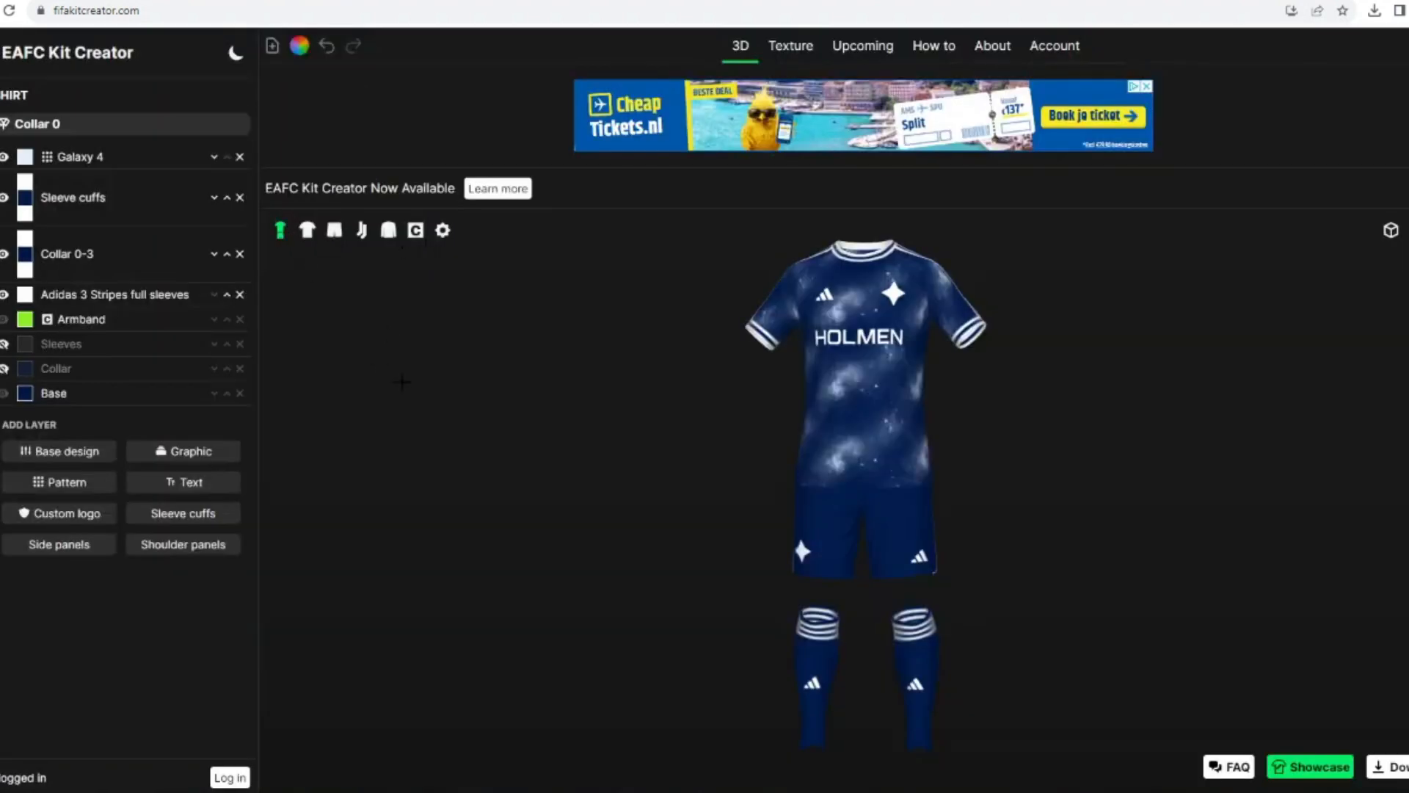
click(307, 230)
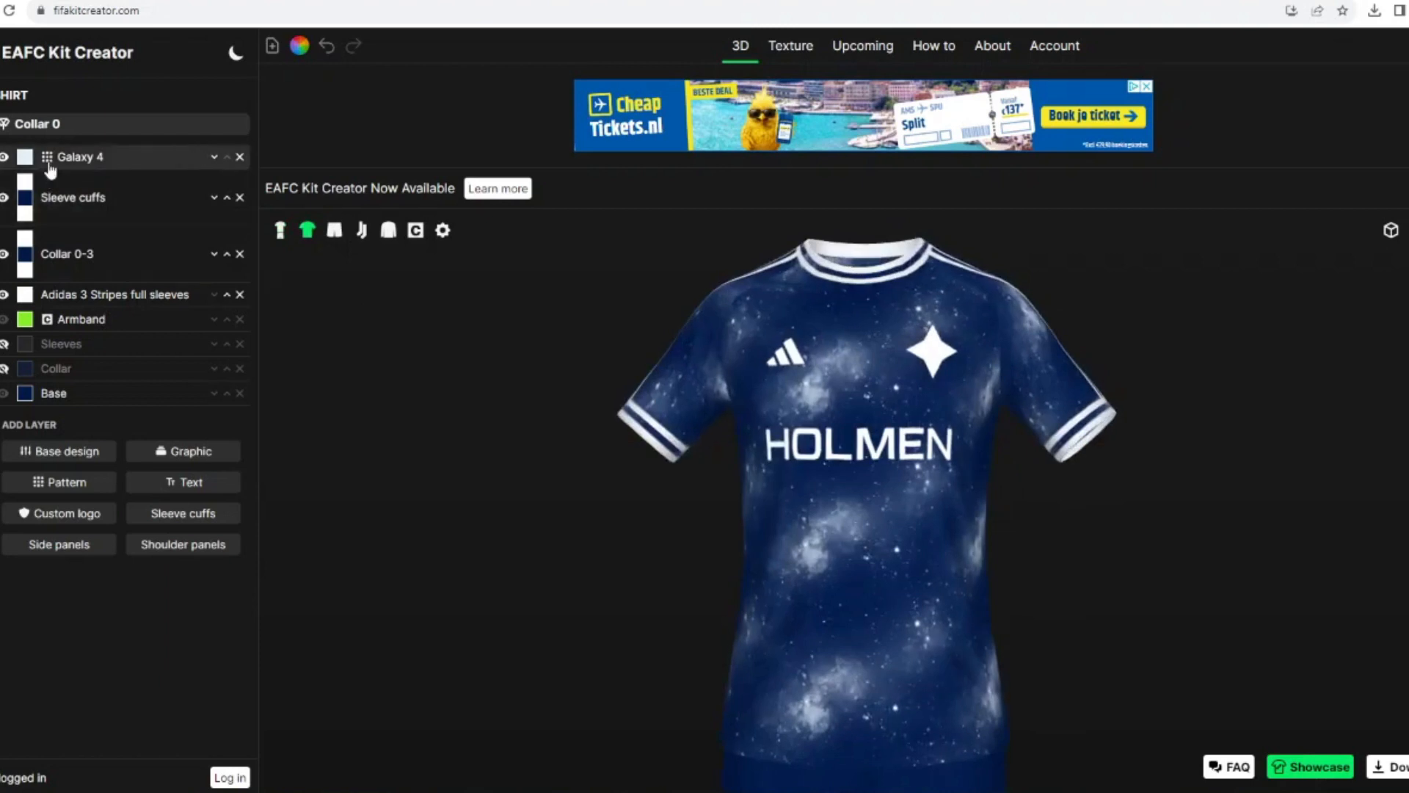
click(74, 157)
click(132, 561)
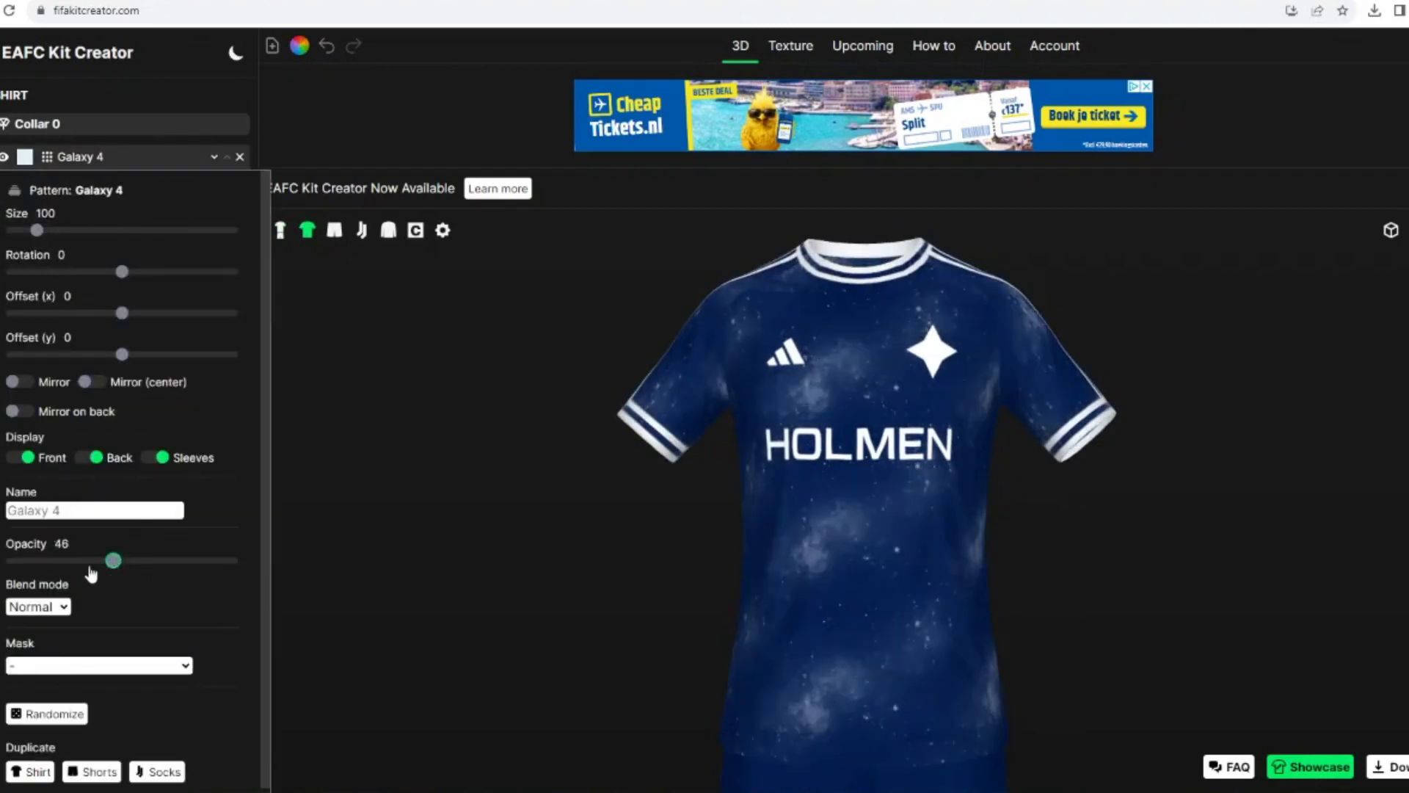
drag(89, 567, 84, 567)
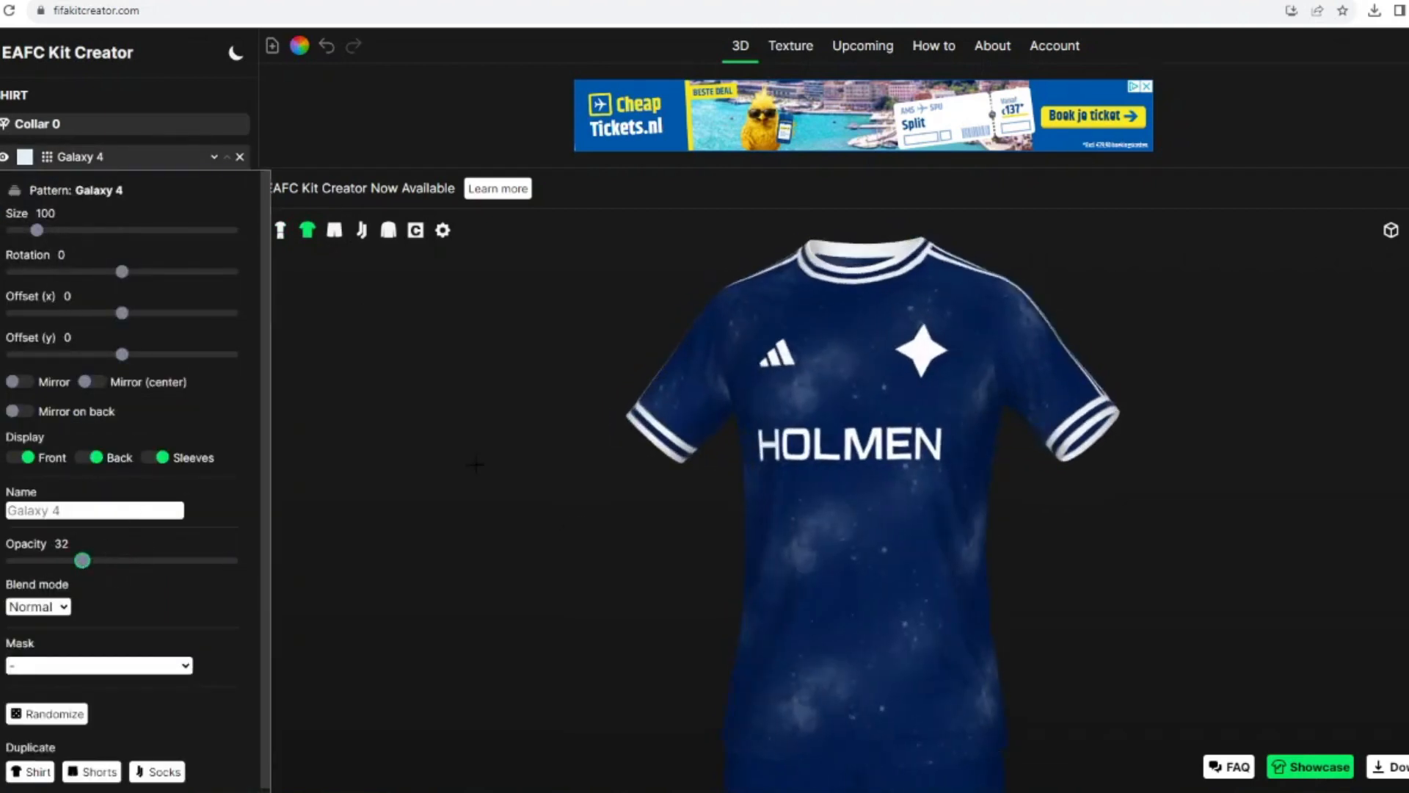
Step: Add the Galaxy pattern to the shirt beneath Galaxy 4 and colour it dark blue
click(176, 156)
click(59, 483)
click(157, 433)
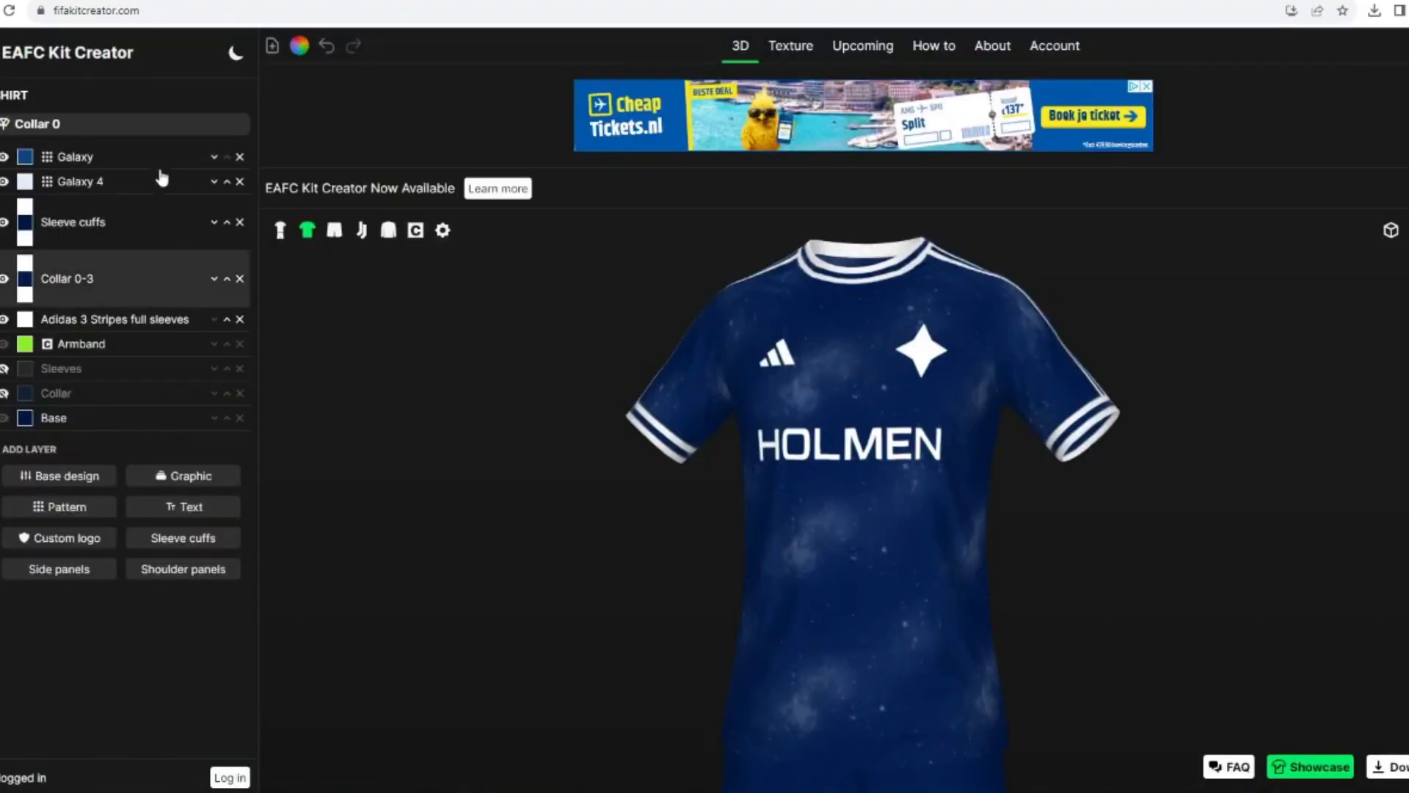
click(213, 156)
click(25, 182)
click(651, 419)
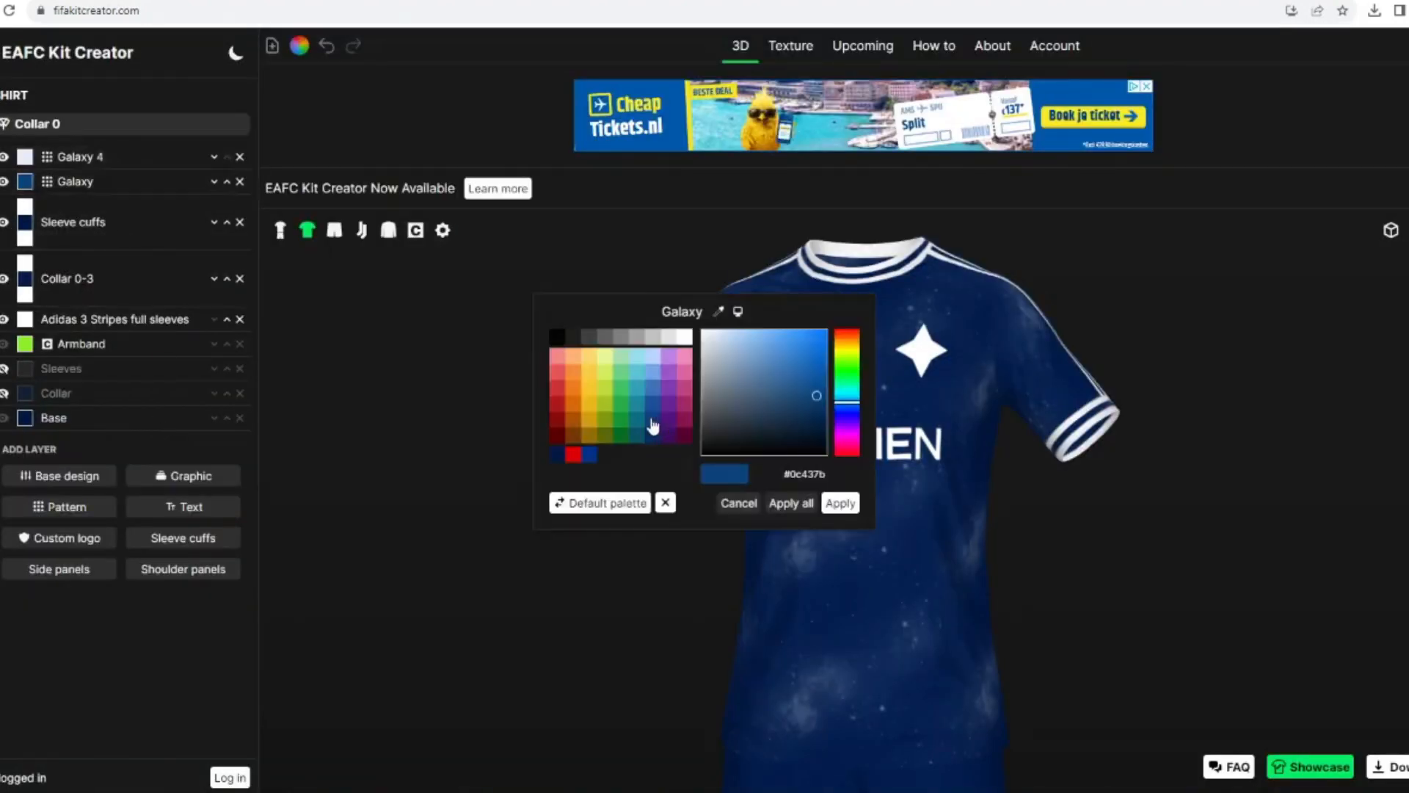
click(840, 503)
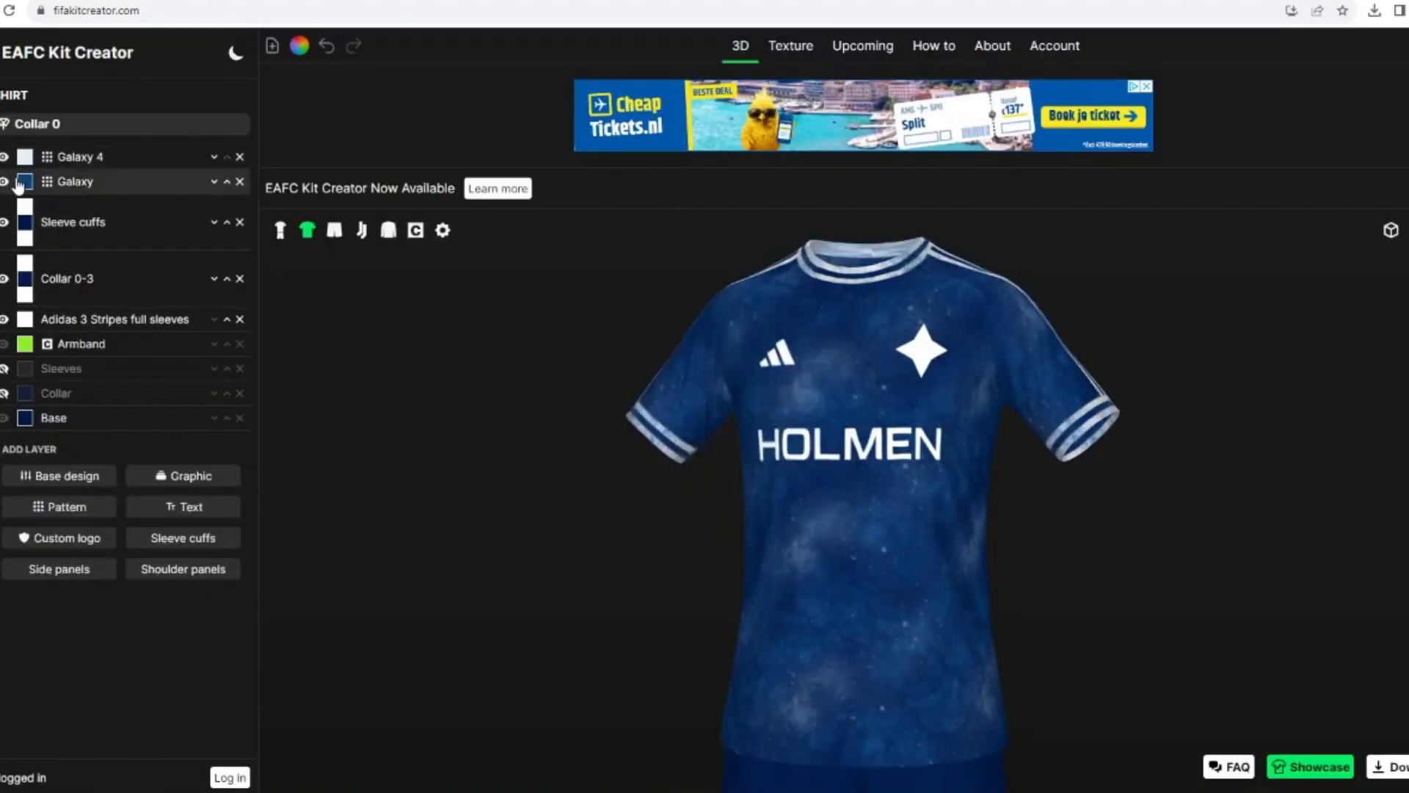
Step: Move the Galaxy and Galaxy 4 patterns beneath the sleeve cuffs, collar and Adidas stripes on the shirt
click(213, 184)
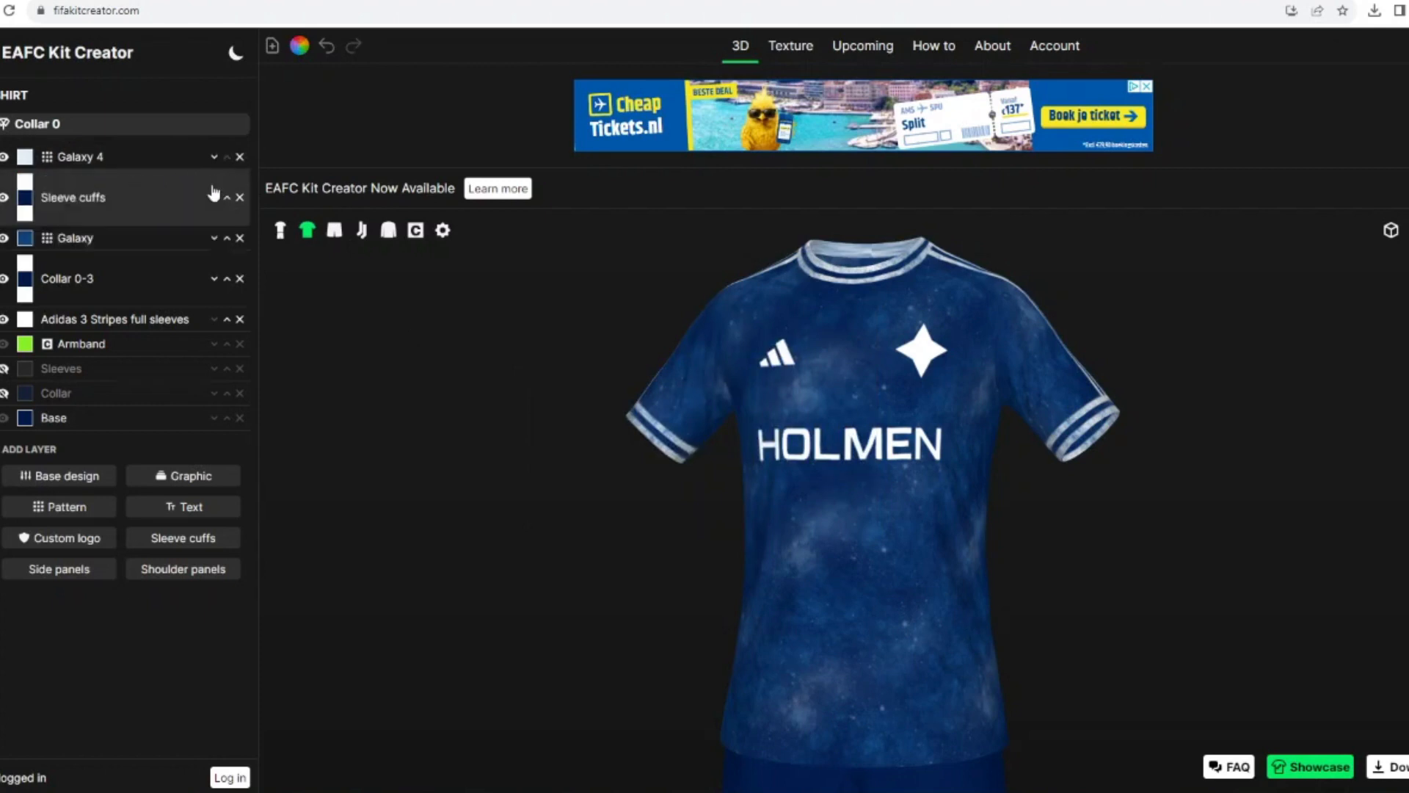
click(214, 235)
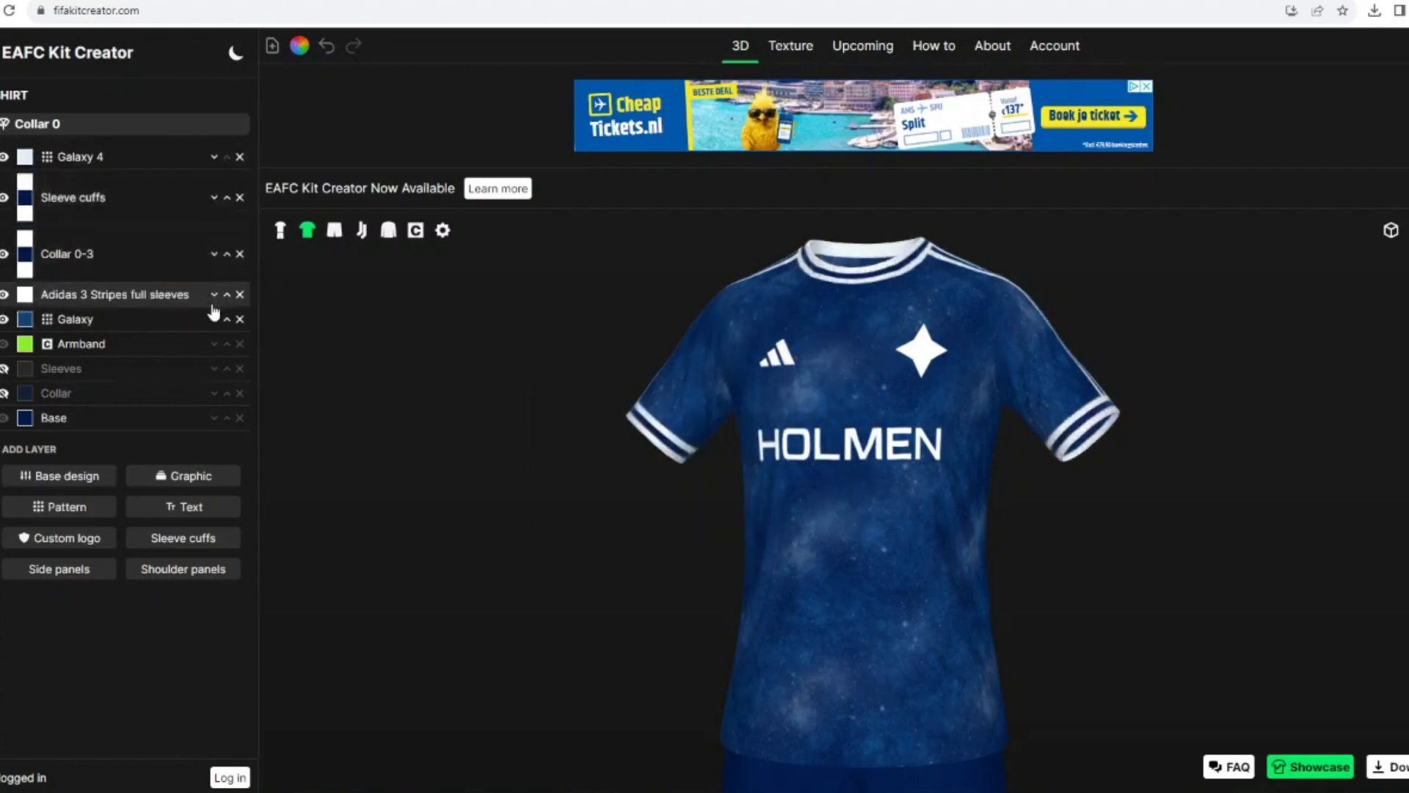
click(213, 157)
click(223, 252)
click(213, 269)
drag(640, 584, 655, 532)
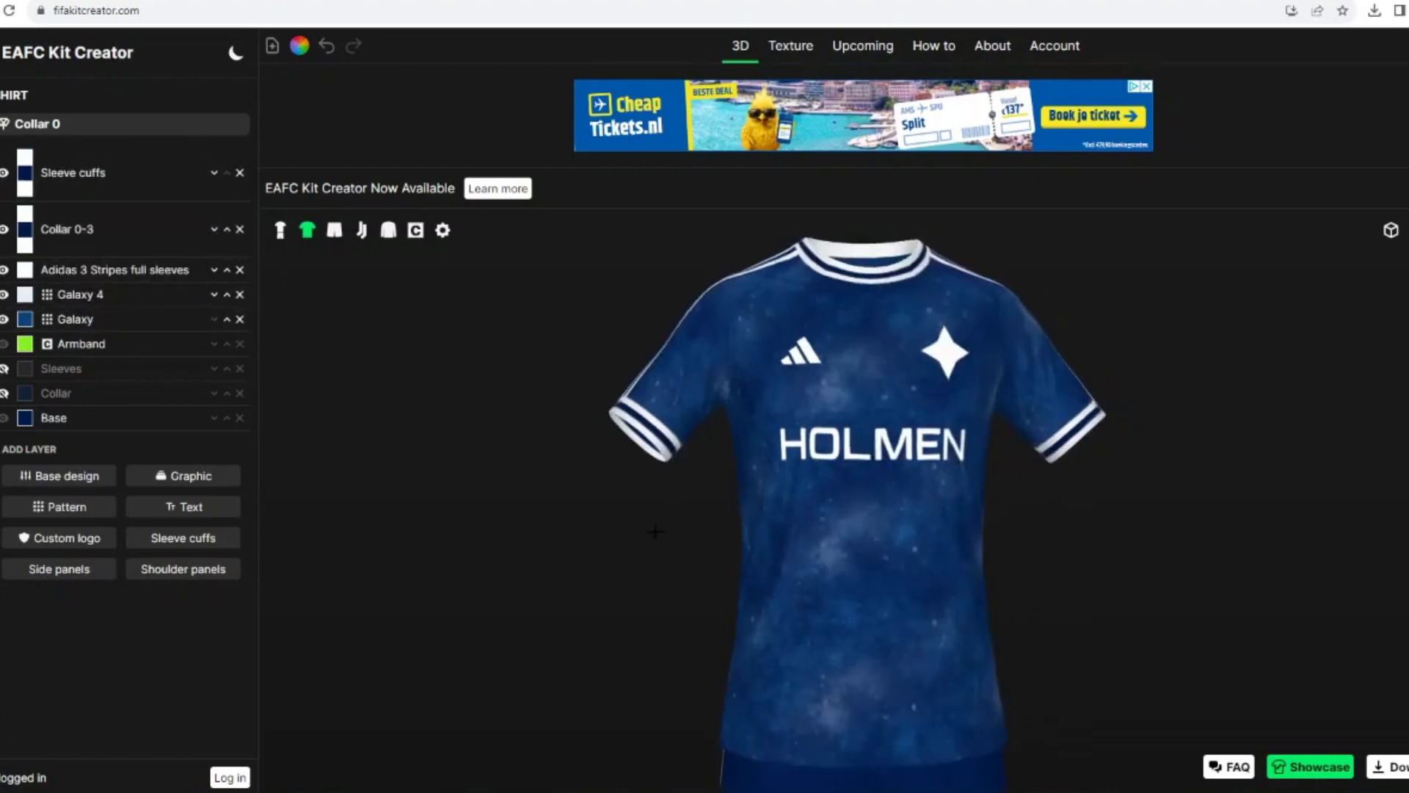
Step: Try a lighter blue on the middle bands of the collar and the sleeve cuffs
click(25, 230)
click(840, 503)
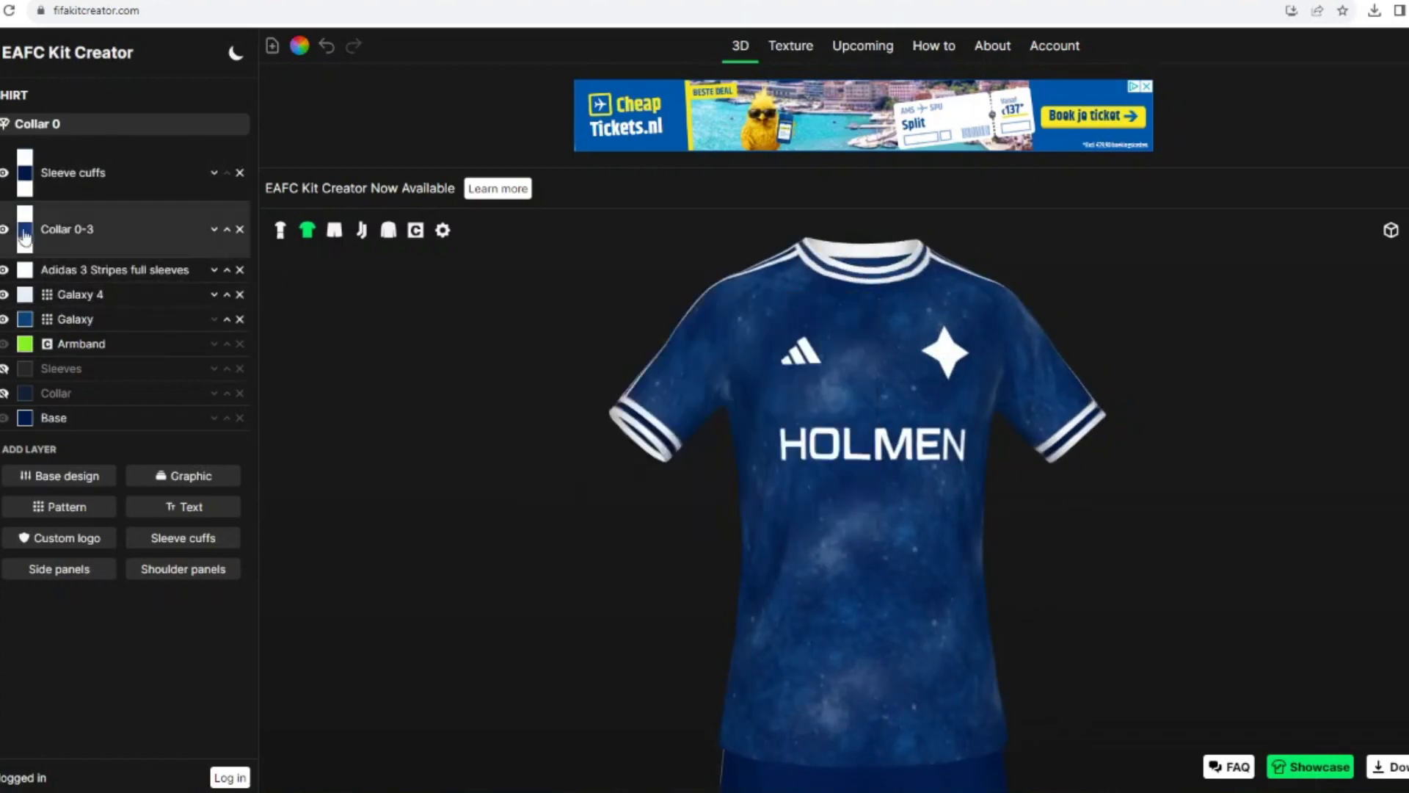
click(25, 173)
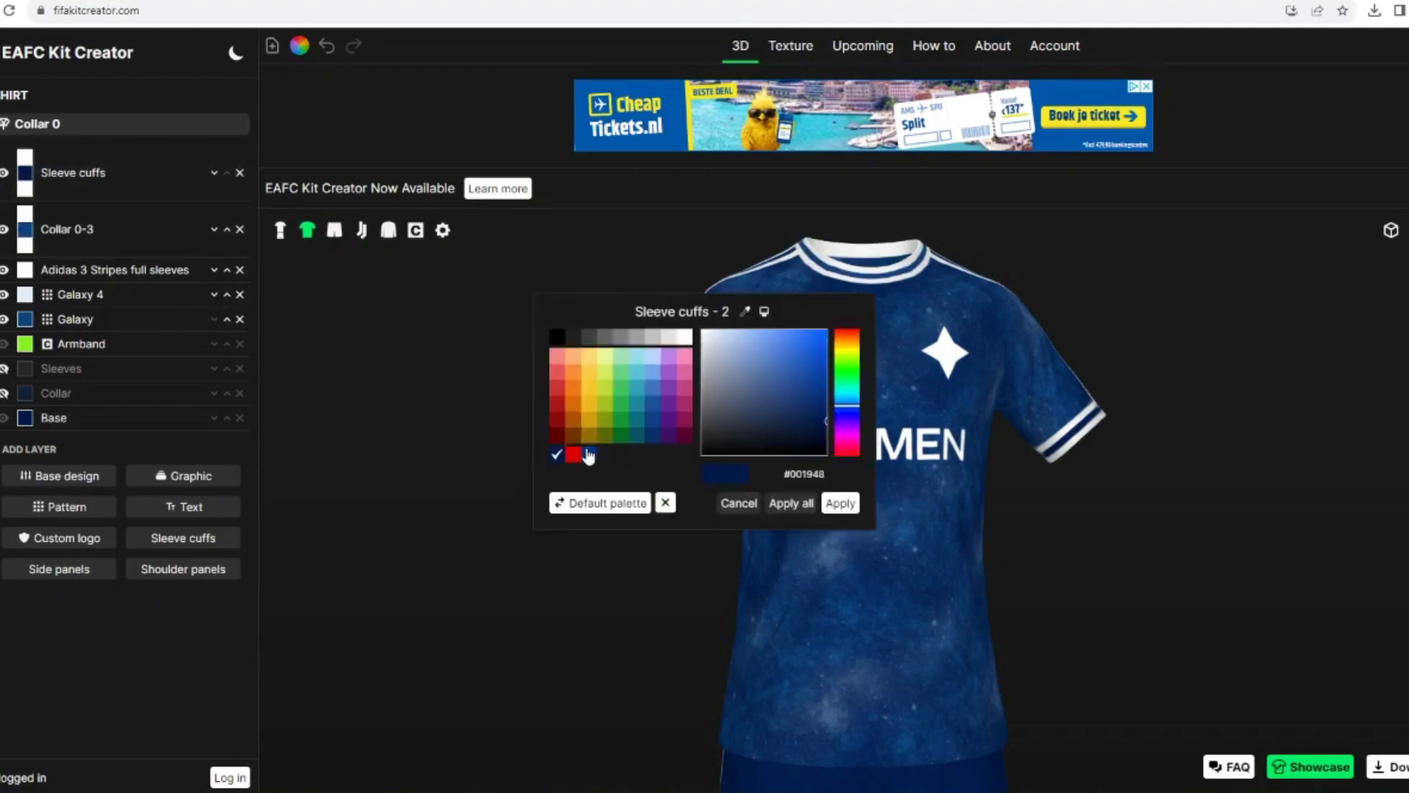
click(840, 503)
drag(552, 439, 550, 399)
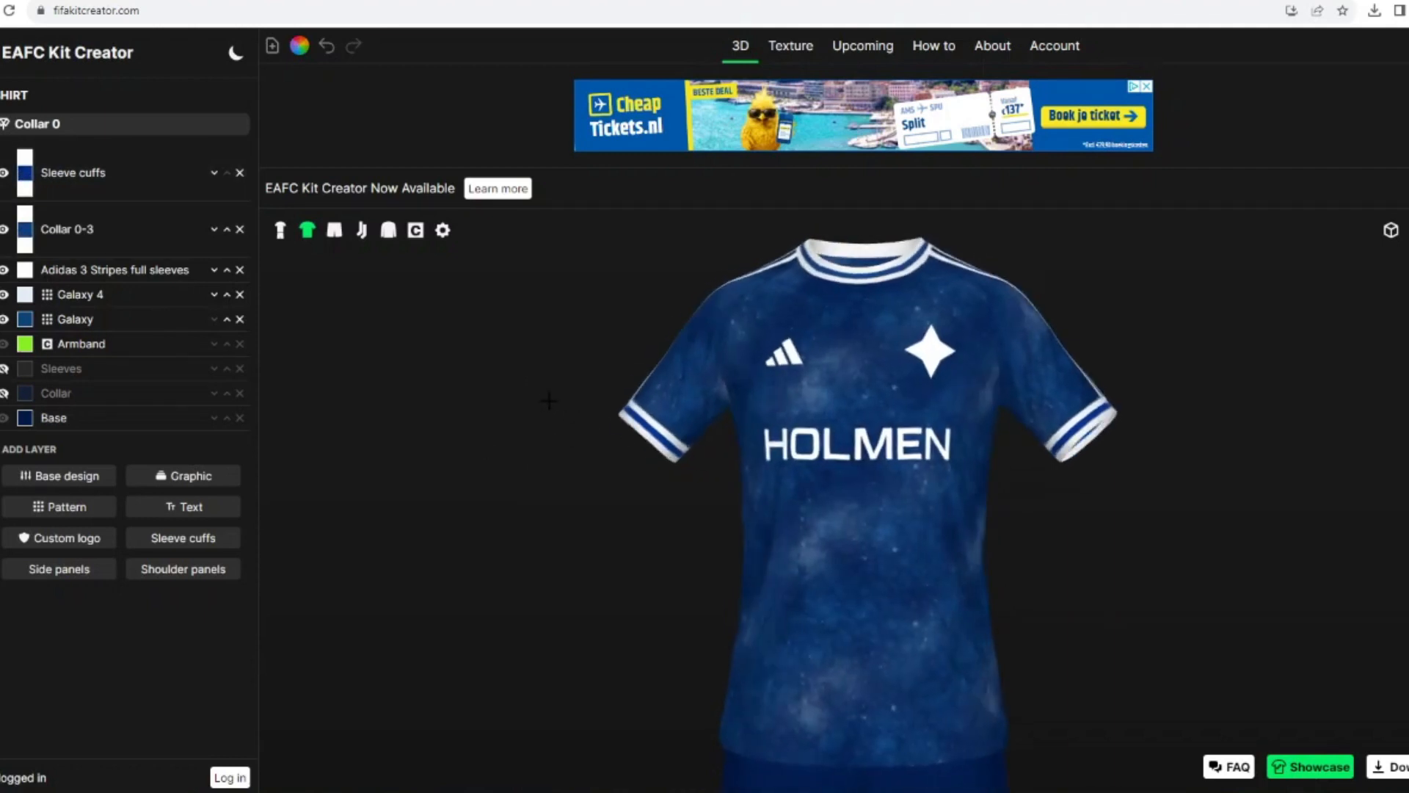
Step: Duplicate the shirt's Galaxy and Galaxy 4 patterns onto the shorts and socks
click(147, 319)
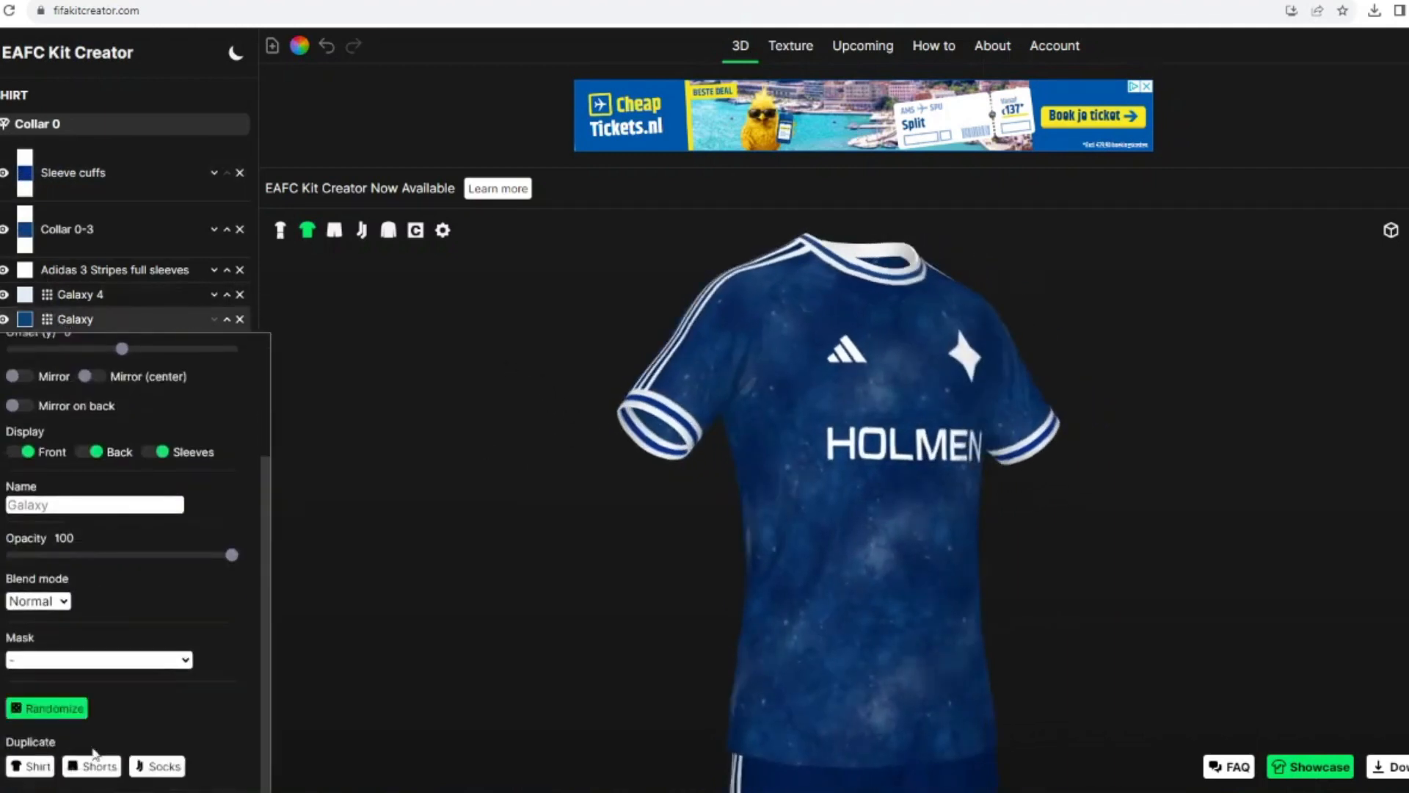
click(164, 767)
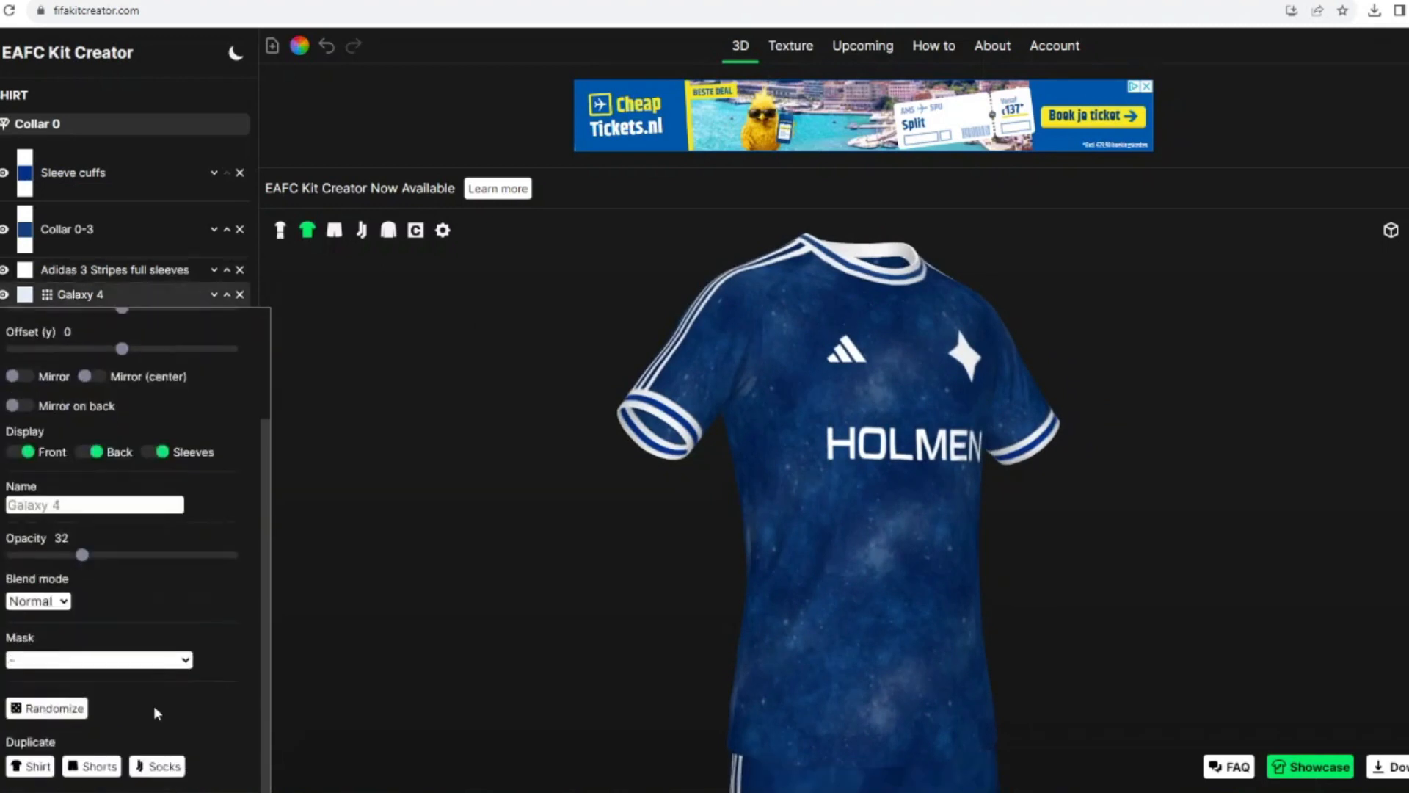
click(281, 230)
drag(443, 384, 353, 371)
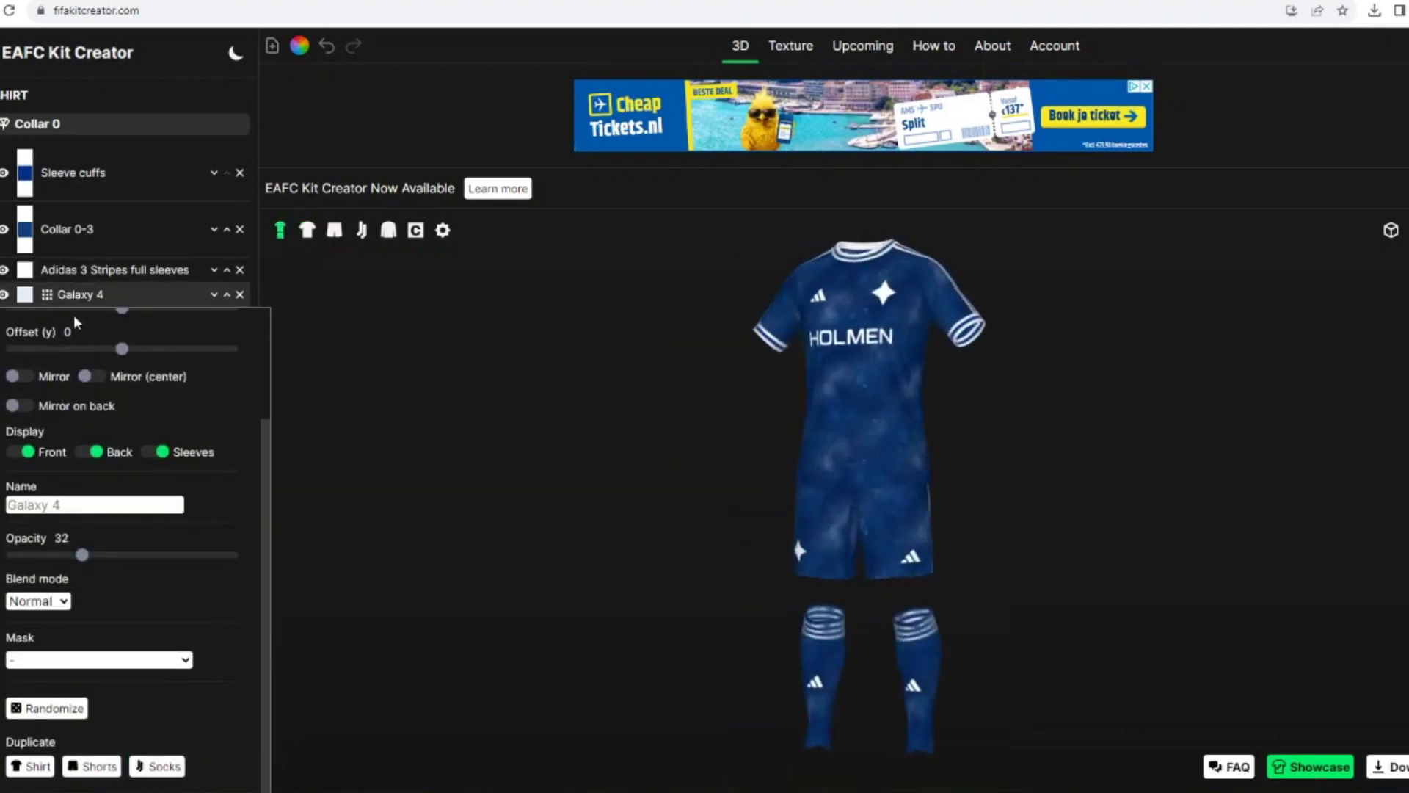
Step: Move the duplicated galaxy patterns beneath the Adidas stripes on both the shorts and the socks
click(2, 176)
click(211, 203)
click(214, 179)
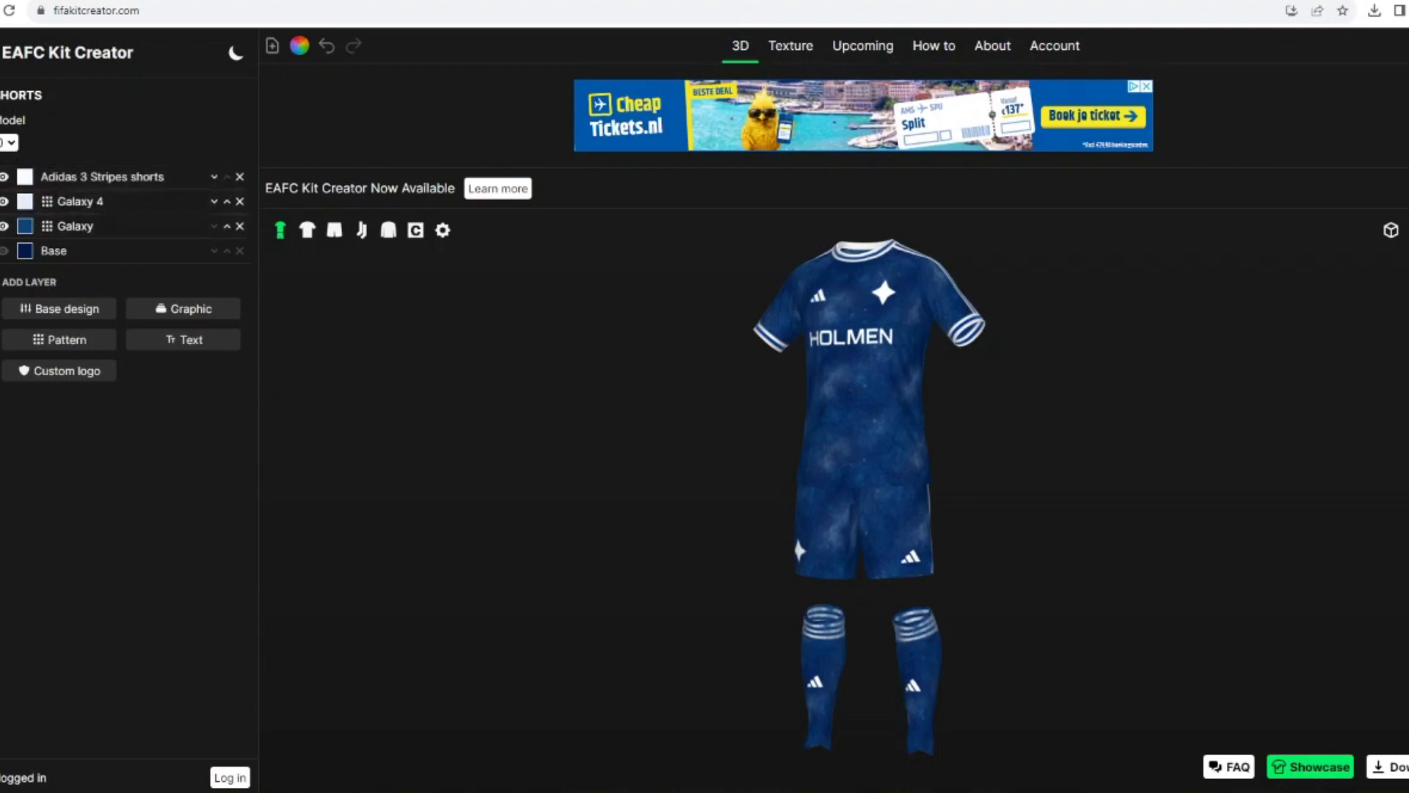
click(1, 213)
click(213, 152)
click(215, 126)
drag(350, 323, 560, 338)
Step: Try the blues #103e7f and #3d73bf on the middle band of the shirt's sleeve cuffs
click(307, 230)
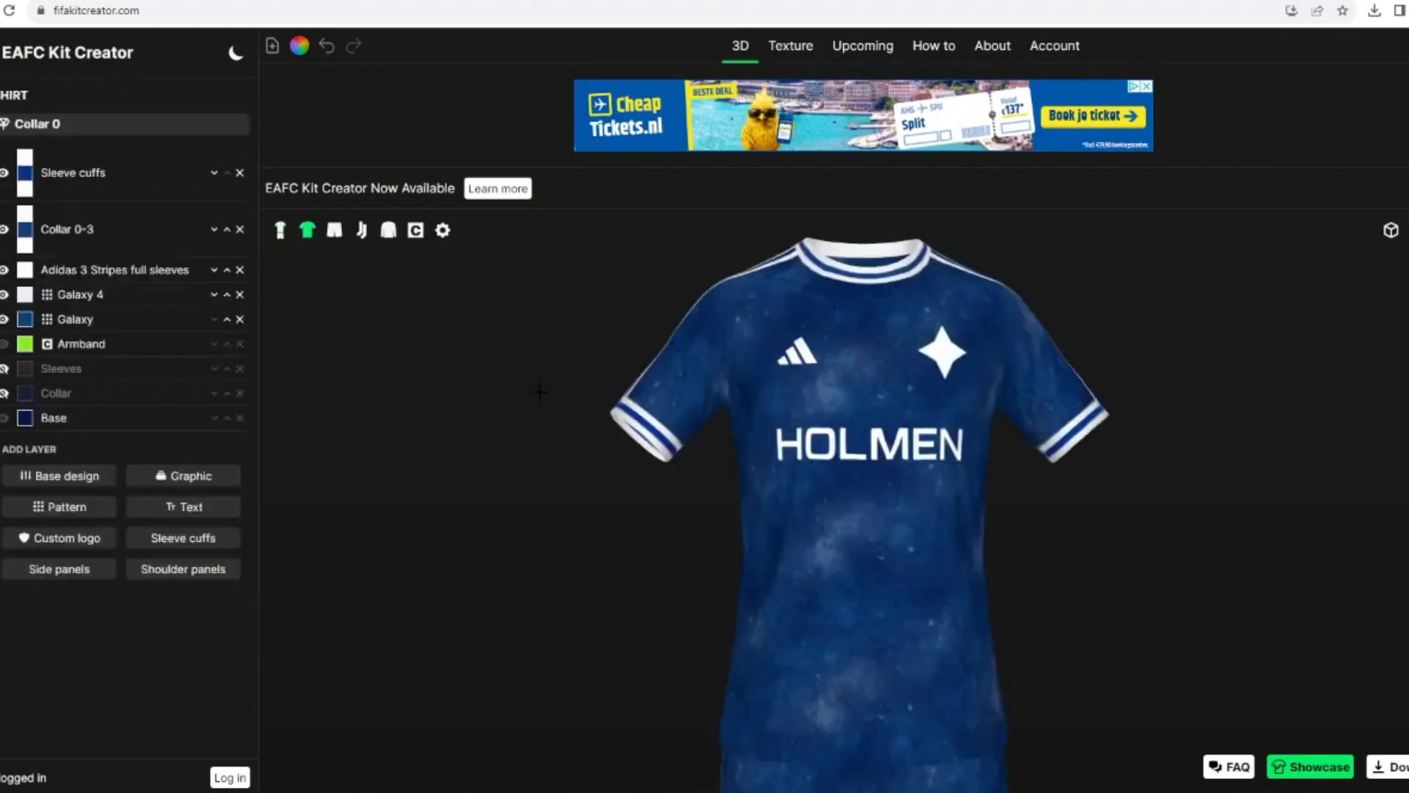
click(25, 173)
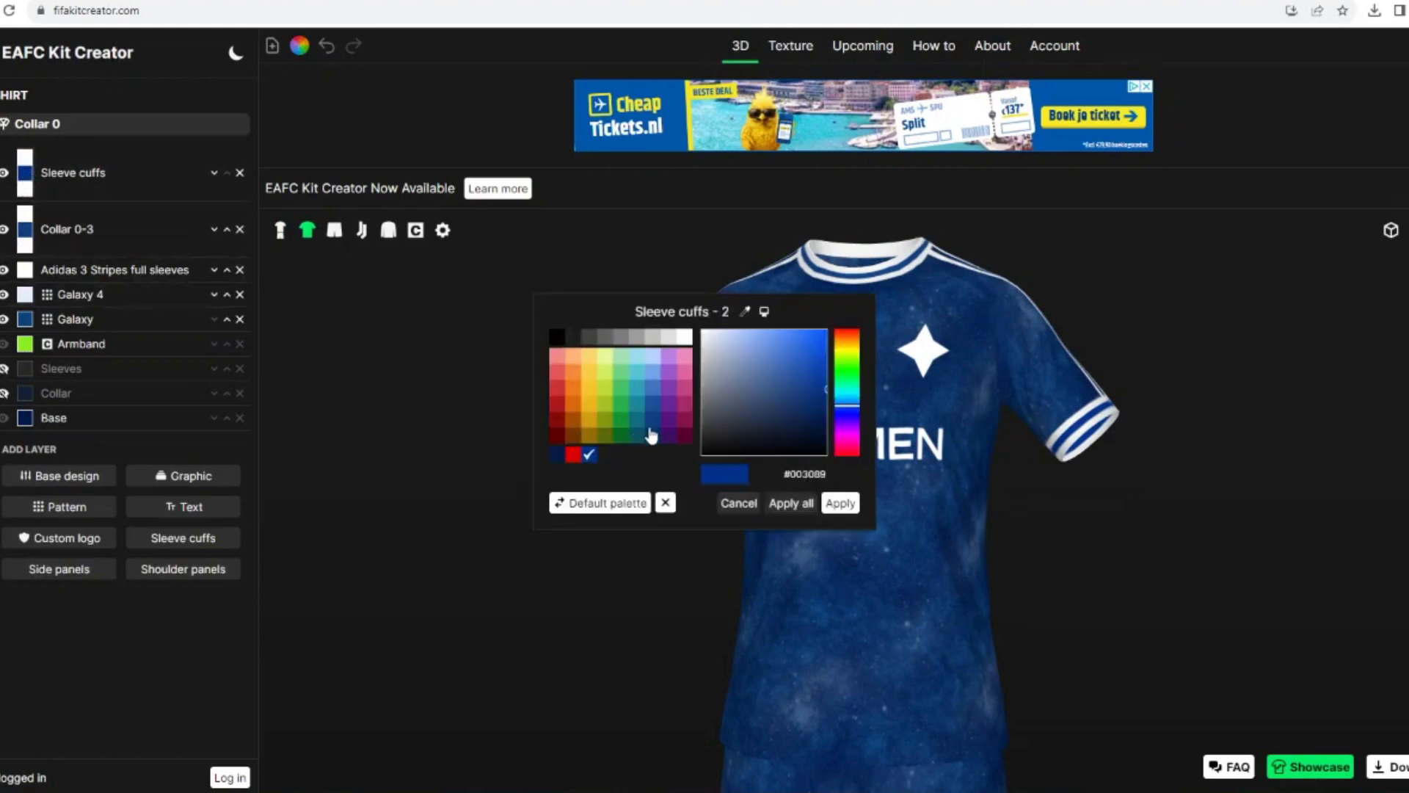
click(836, 512)
click(25, 173)
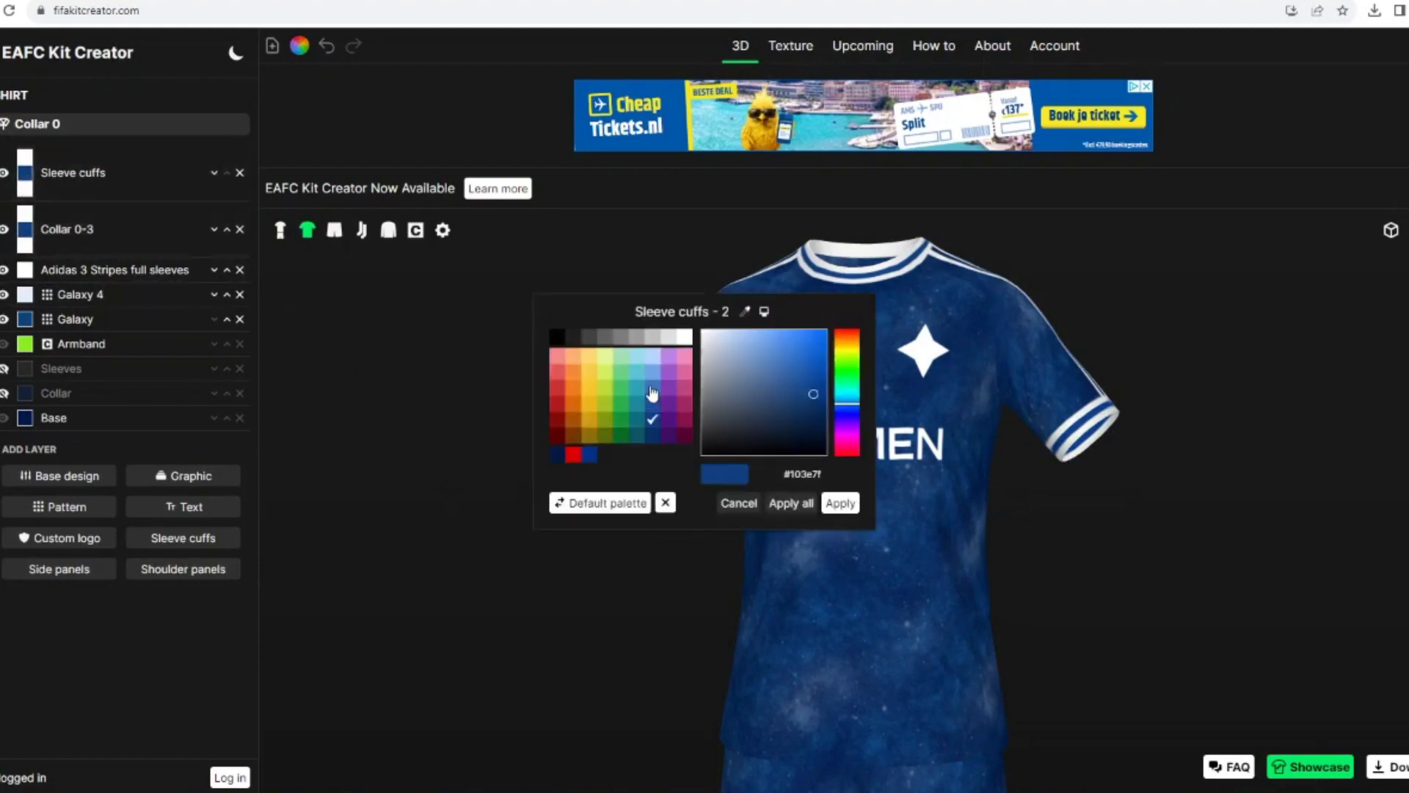
click(842, 507)
Step: Colour the middle band of the sleeve cuffs #1c5099 and fine-tune the shade
click(25, 174)
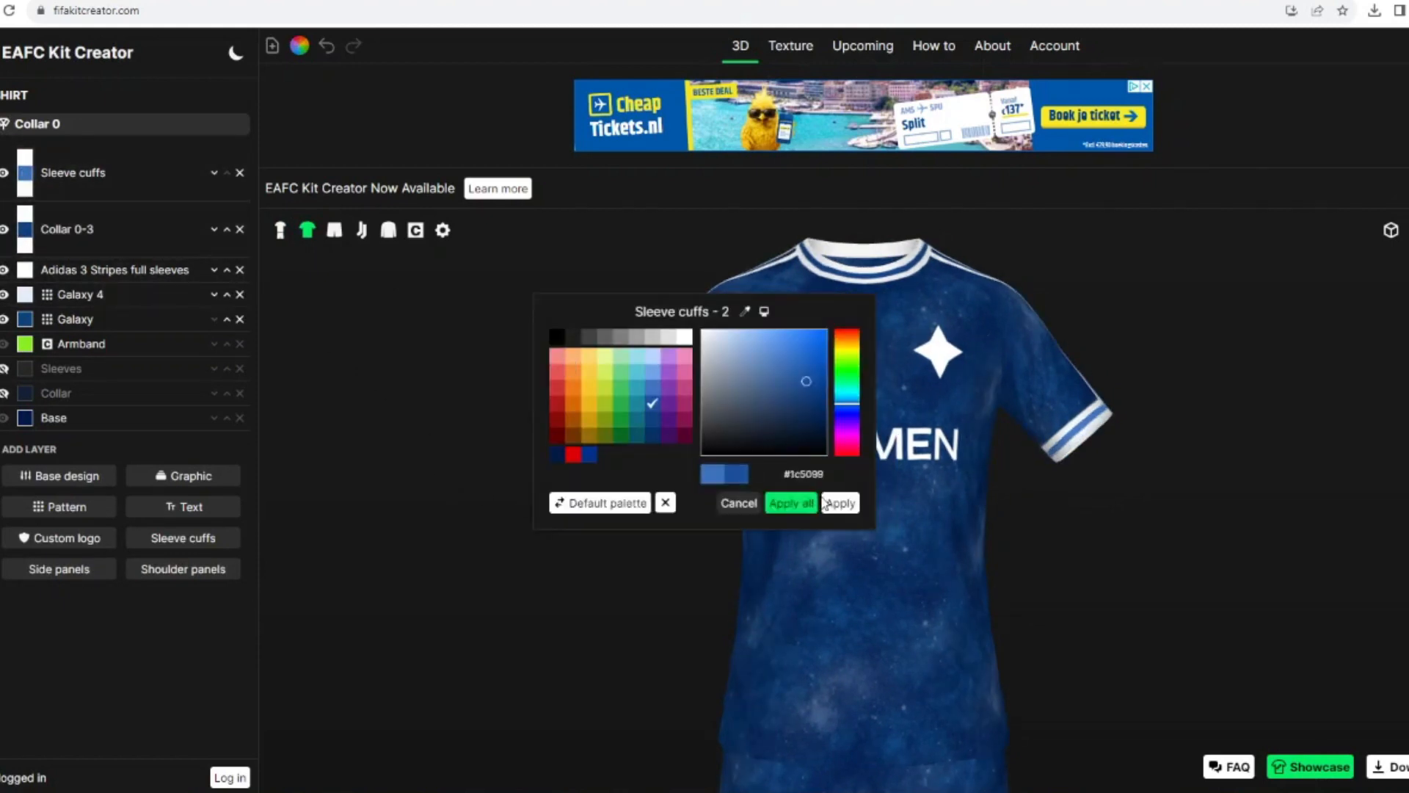
click(836, 503)
click(25, 173)
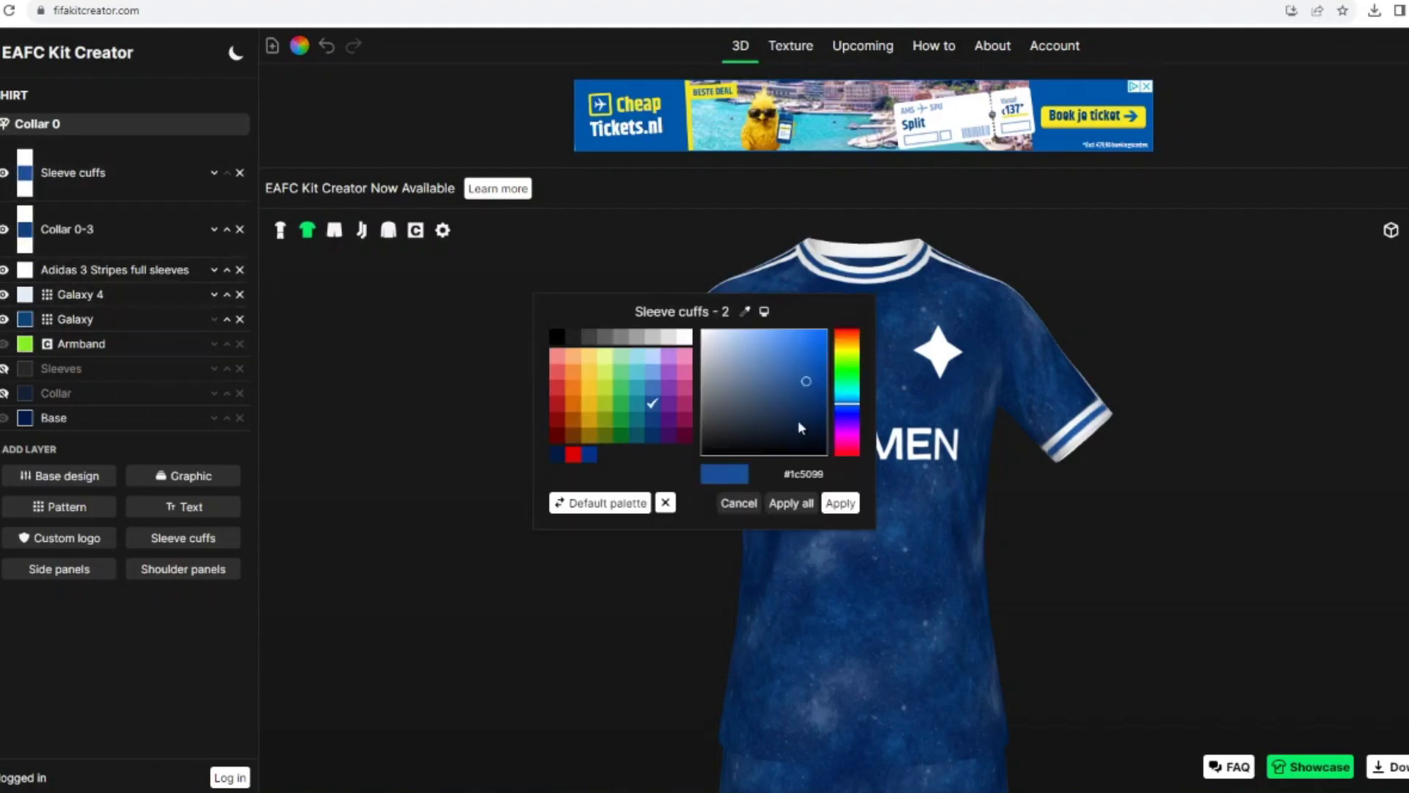
click(843, 503)
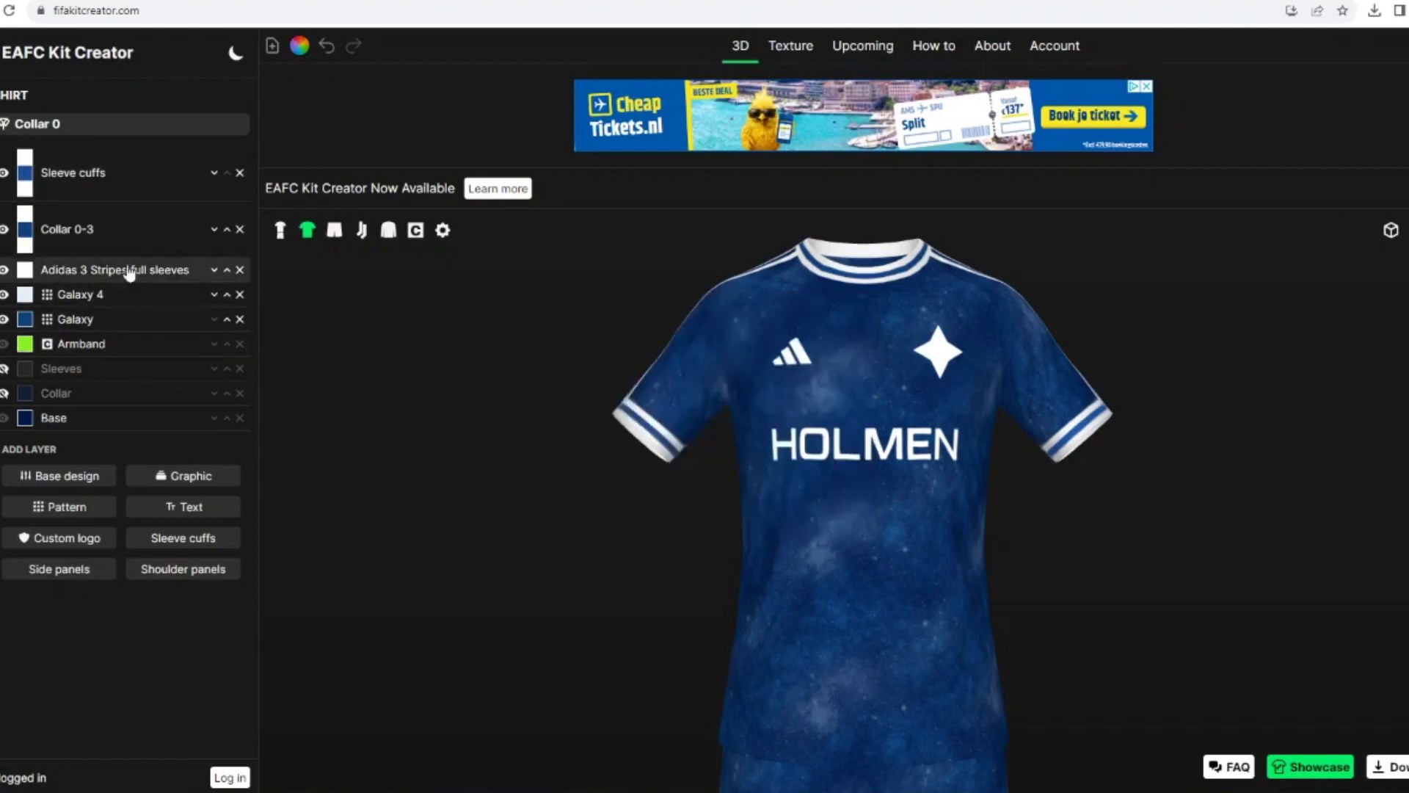
Step: Recolour the middle band of the collar in a blue matching the cuffs and return to the full kit view
click(25, 233)
click(853, 508)
drag(522, 397, 645, 323)
scroll(646, 323, down, 3)
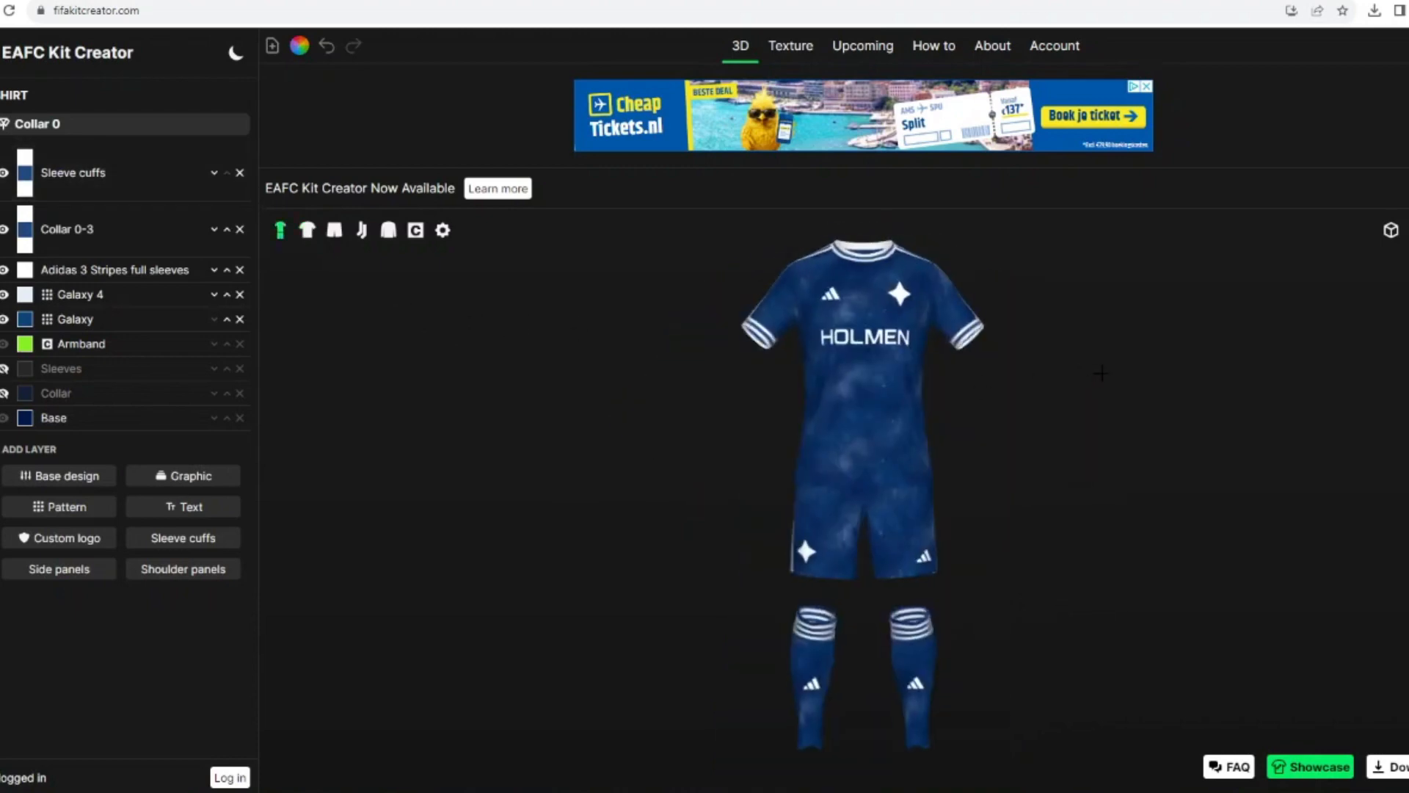